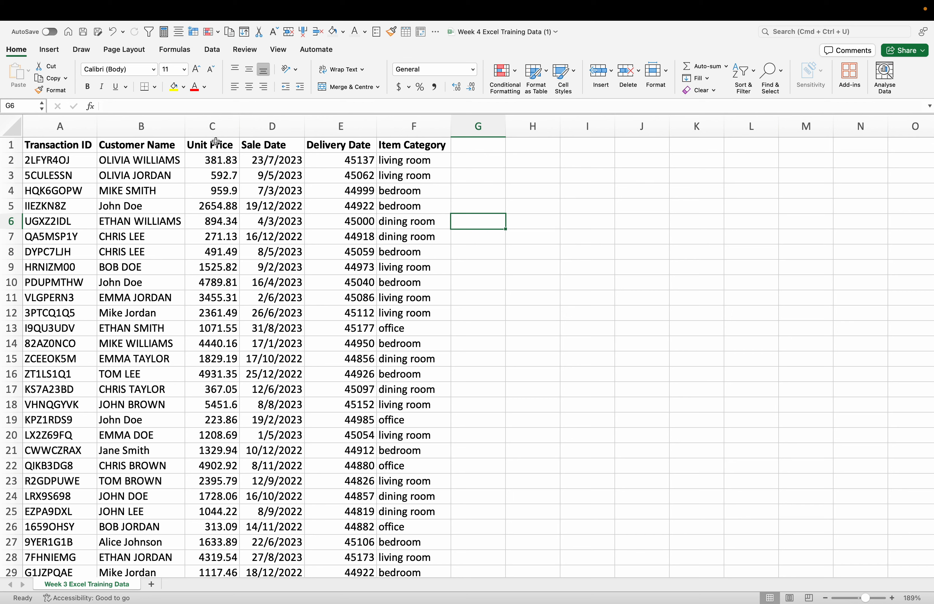
Step: Format the Unit Price column with the Accounting number format
click(214, 127)
click(819, 31)
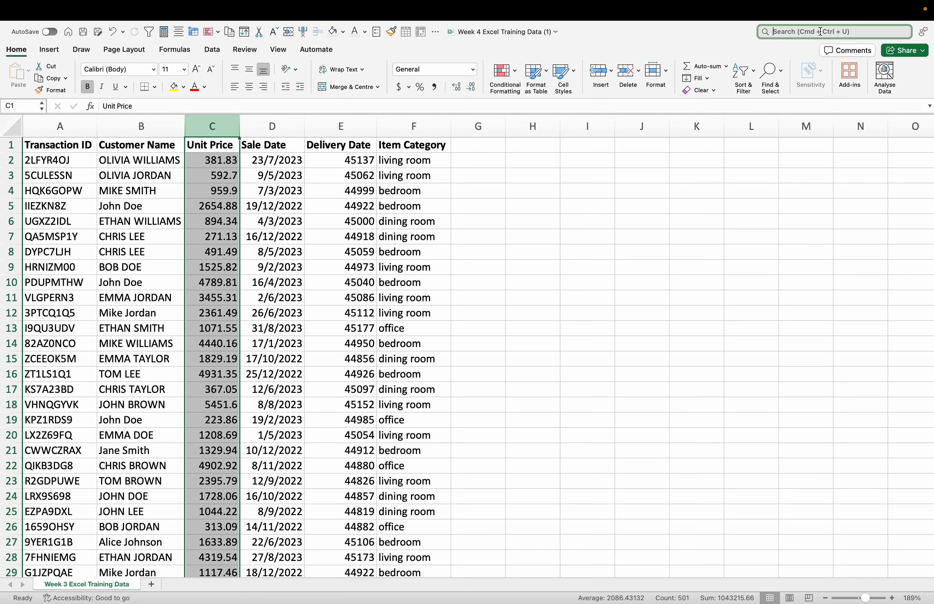
text(account)
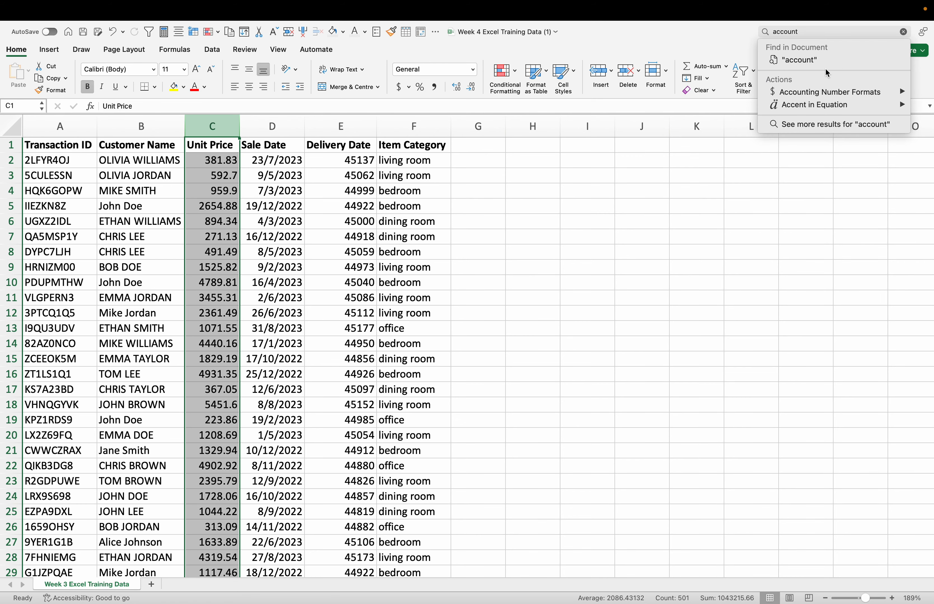
mouse_move(816, 92)
click(718, 96)
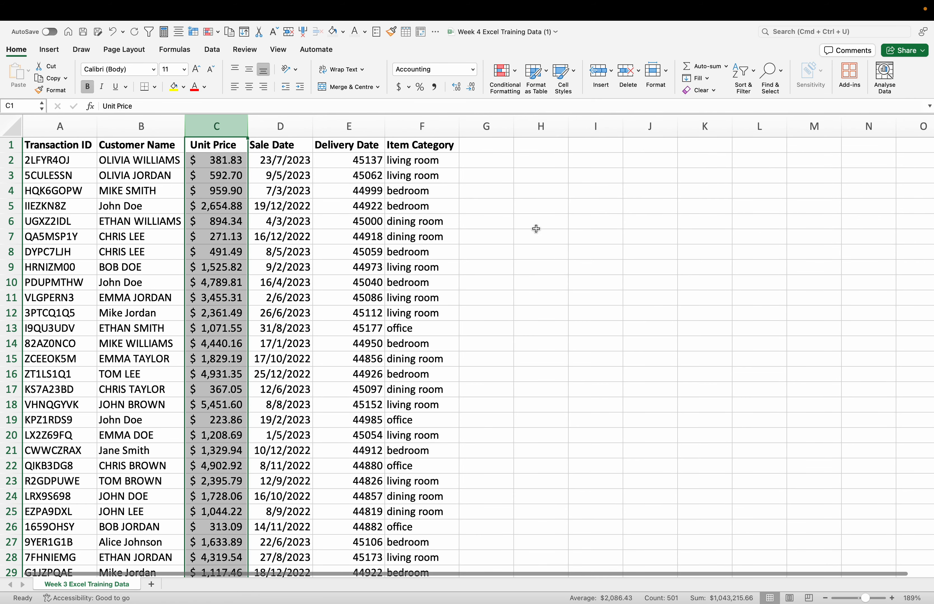
click(595, 206)
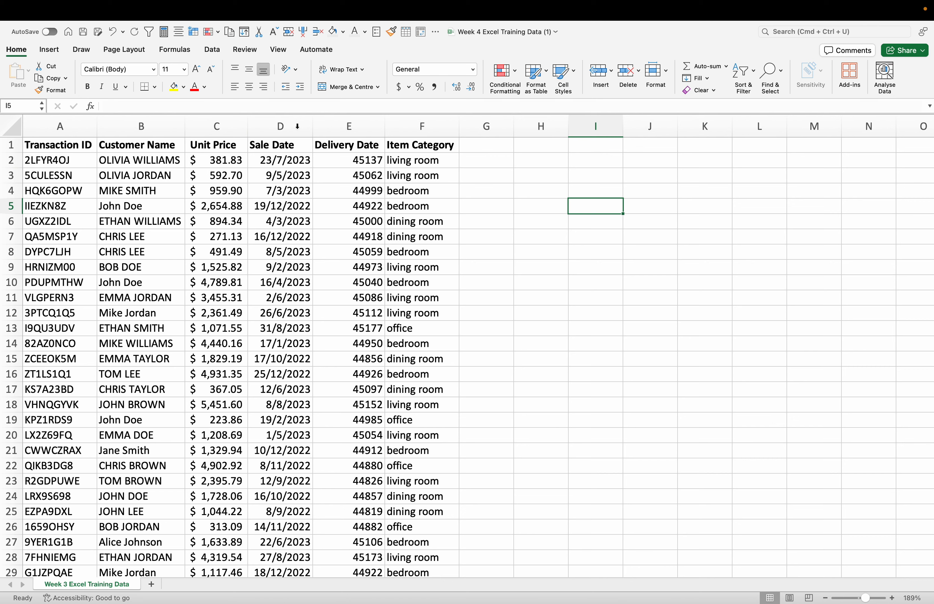
Step: Format the Delivery Date column with the Short Date number format
click(331, 126)
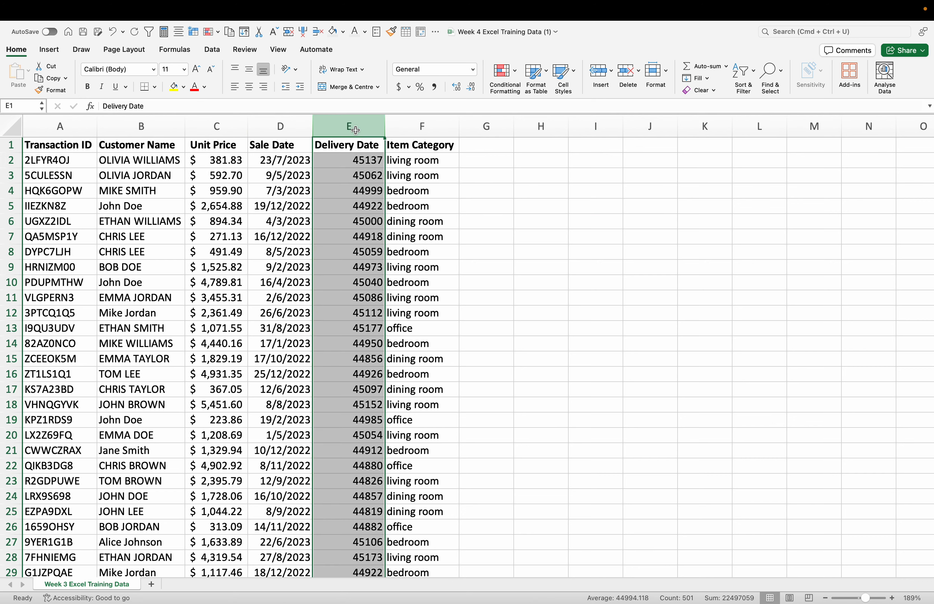
click(852, 32)
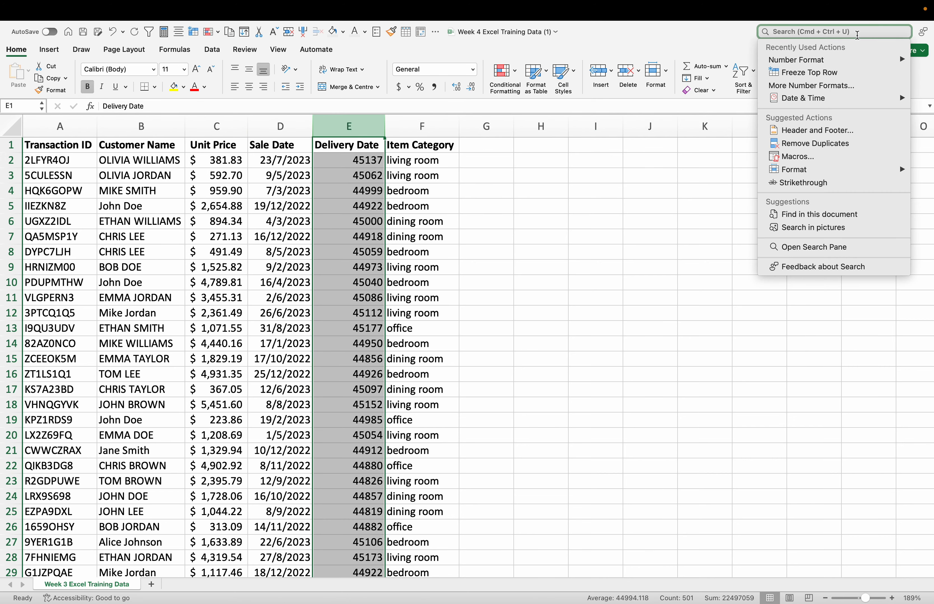
text(date)
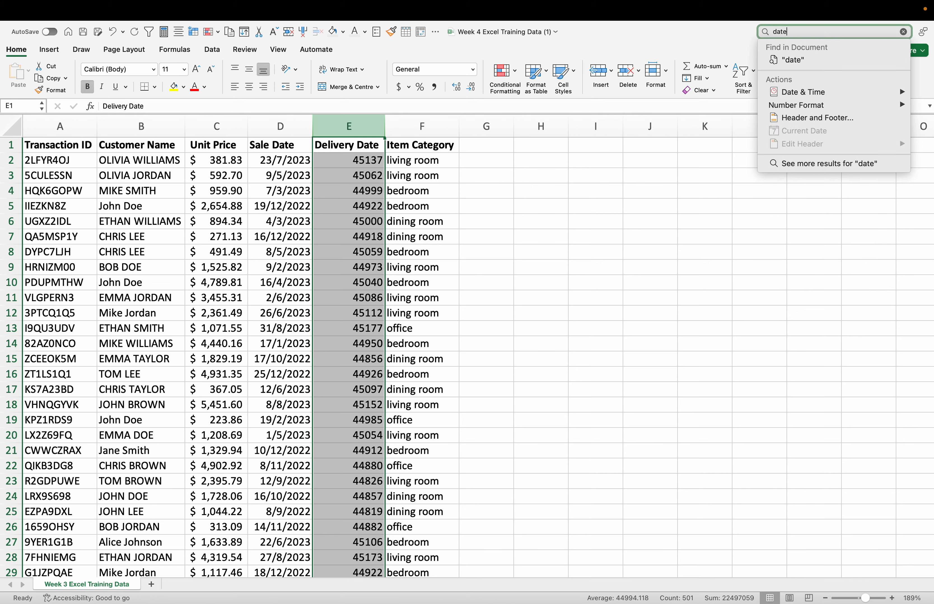
mouse_move(839, 93)
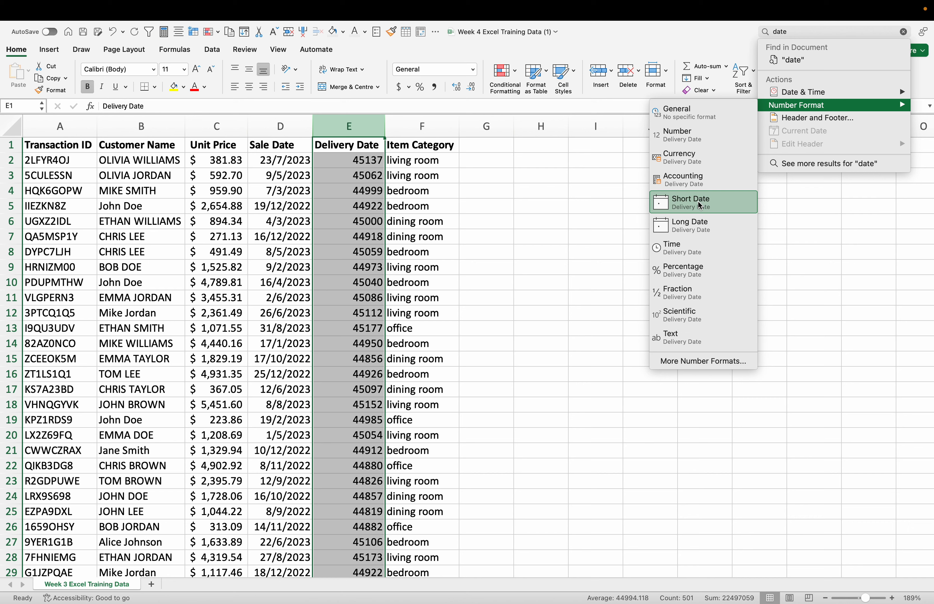
click(704, 207)
click(557, 193)
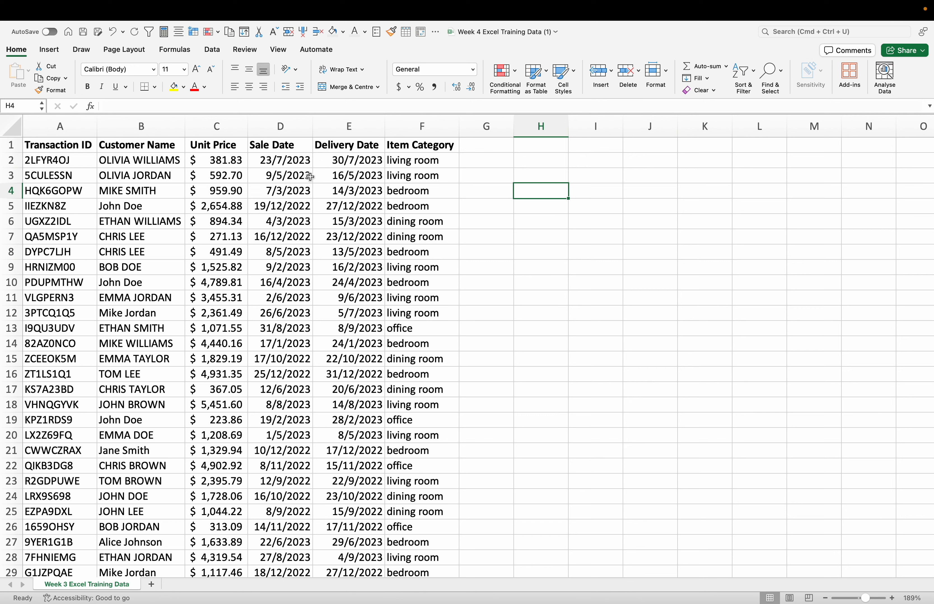
click(520, 272)
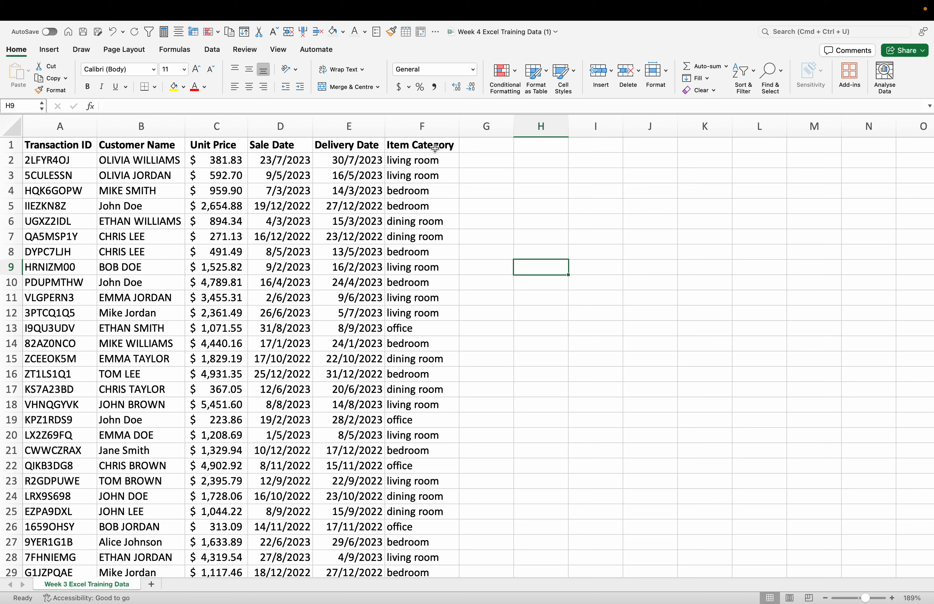
Step: Add the header "Item Category" in cell G1 and widen column G to fit it
double_click(487, 146)
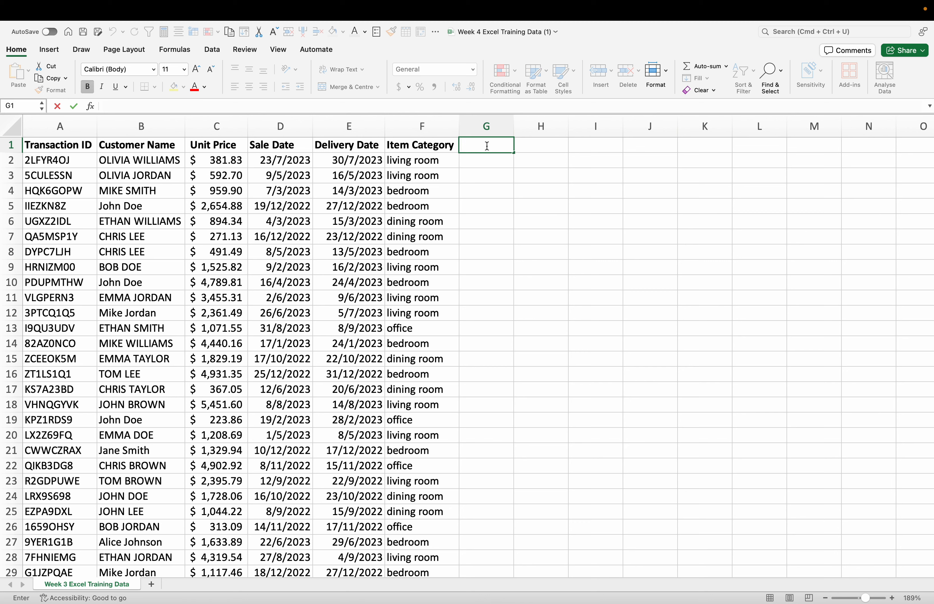
text(Item Category)
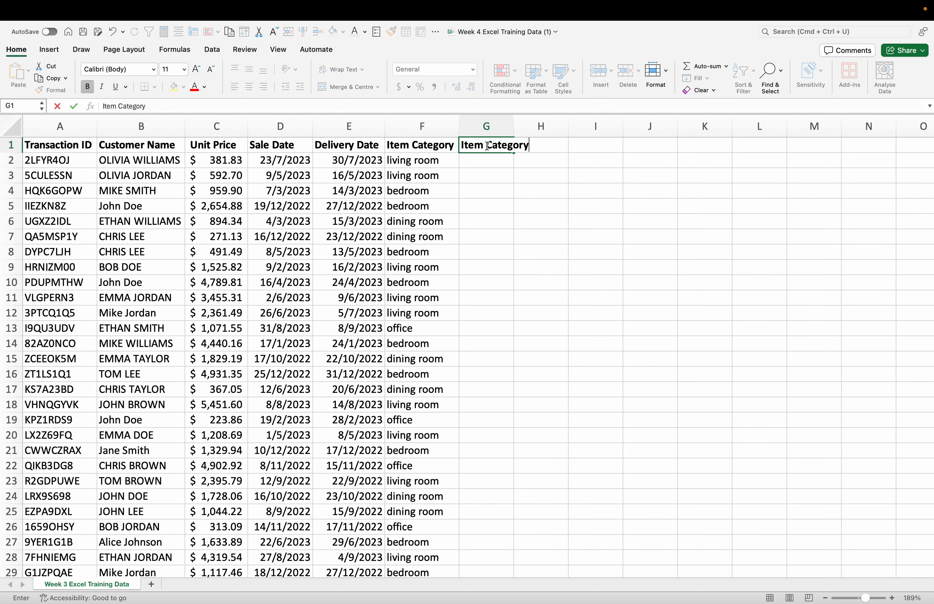
click(551, 185)
drag(514, 126, 533, 126)
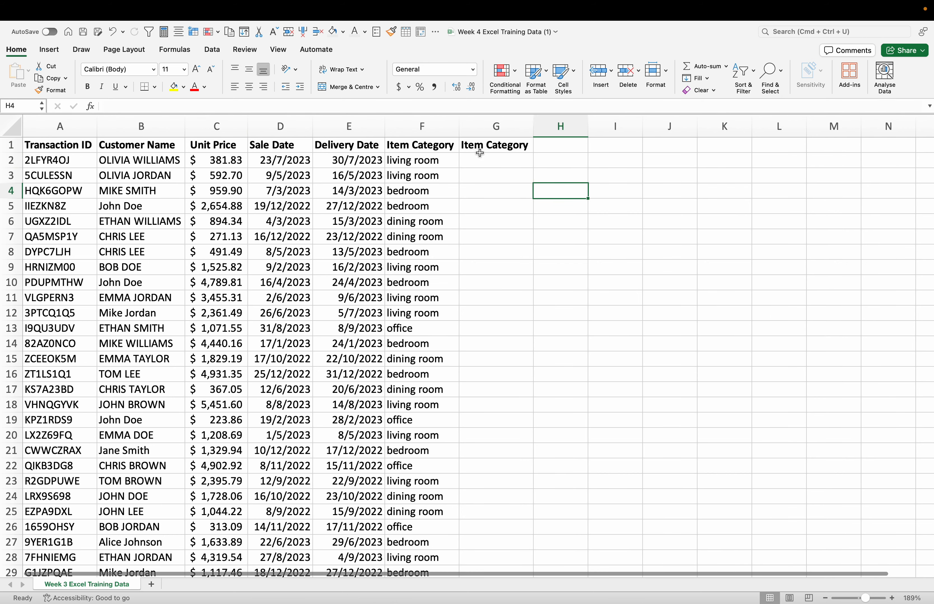
Step: Enter the formula =PROPER(F2:F501) in cell G2 to capitalize the item categories
click(468, 165)
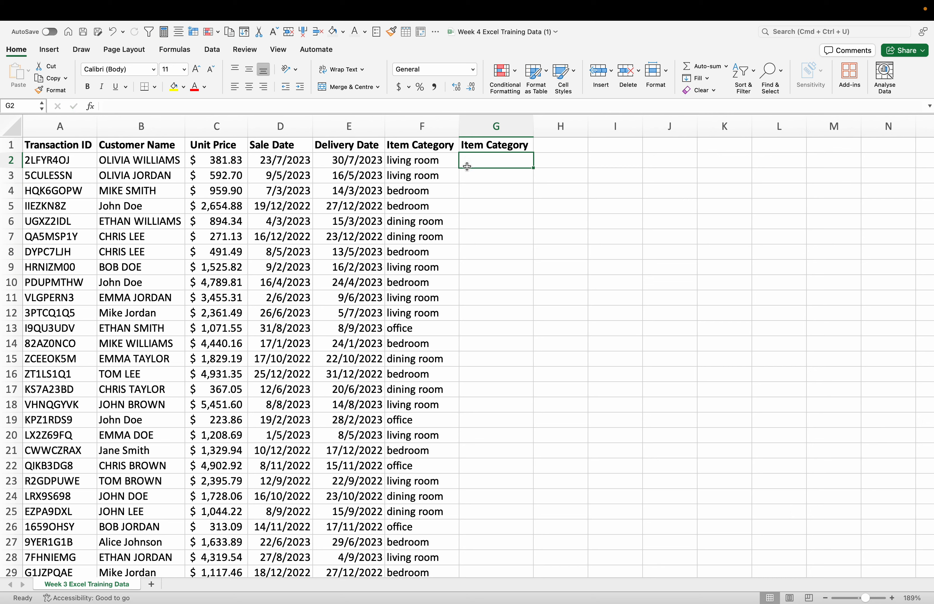
text(=pr)
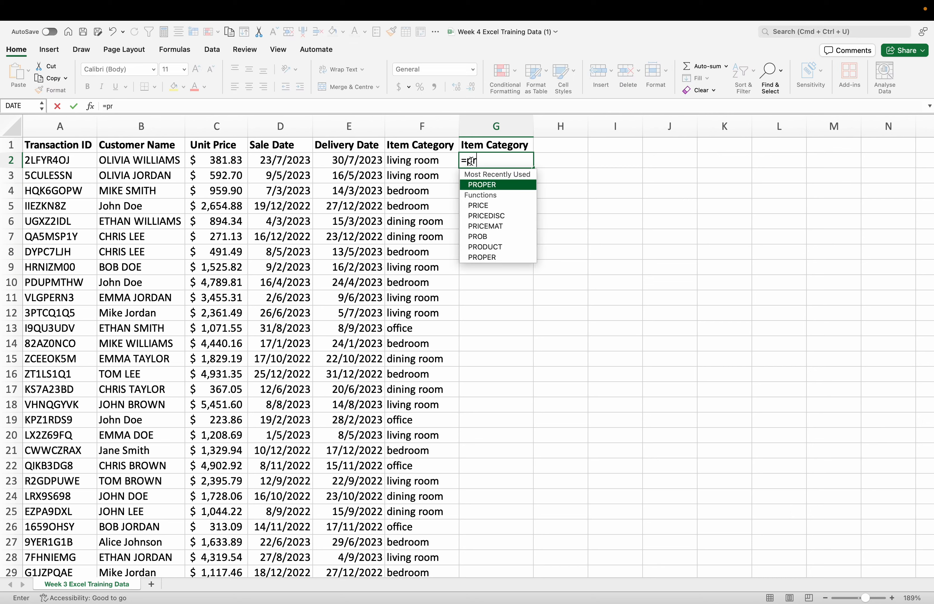
text(o)
double_click(481, 185)
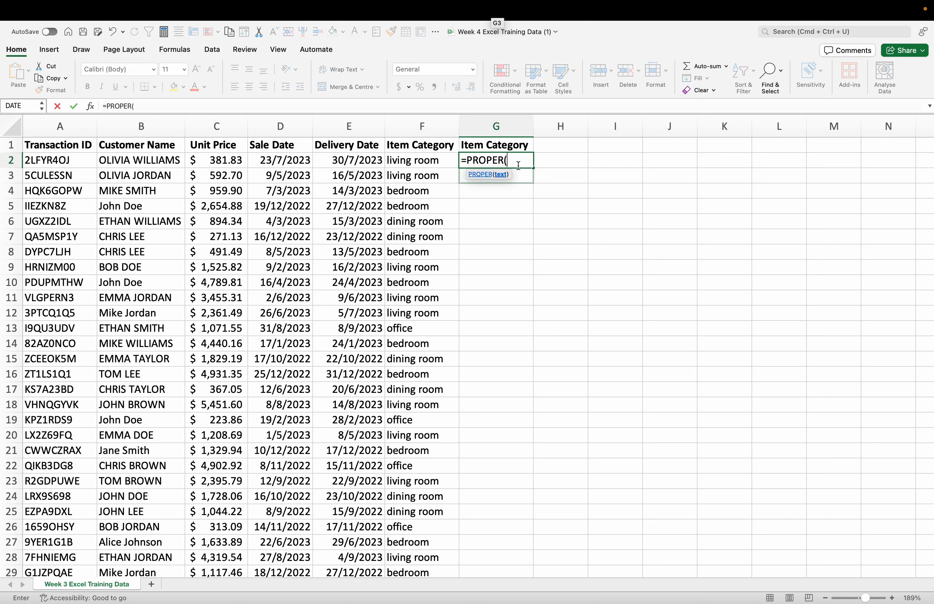
text(F2)
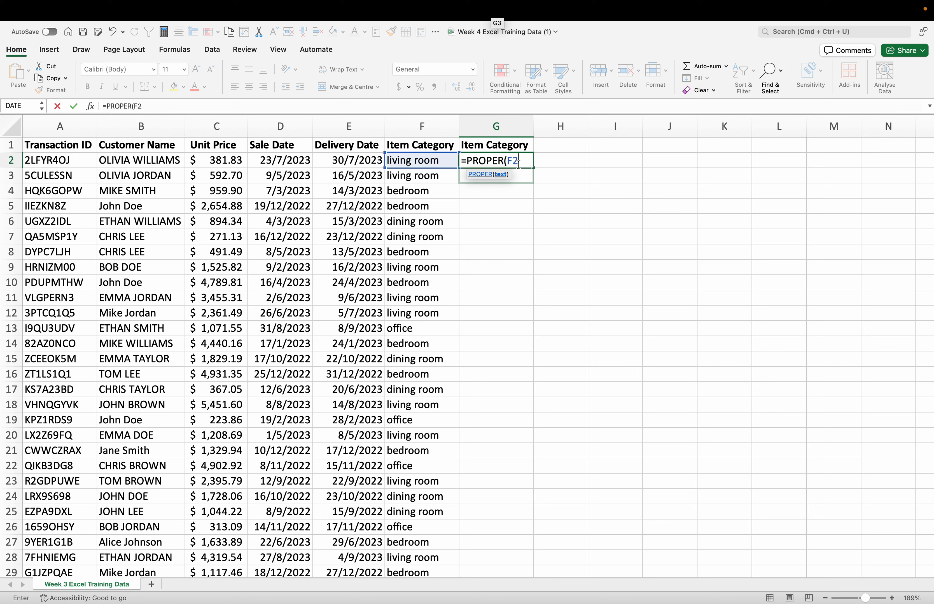
text(:F501)
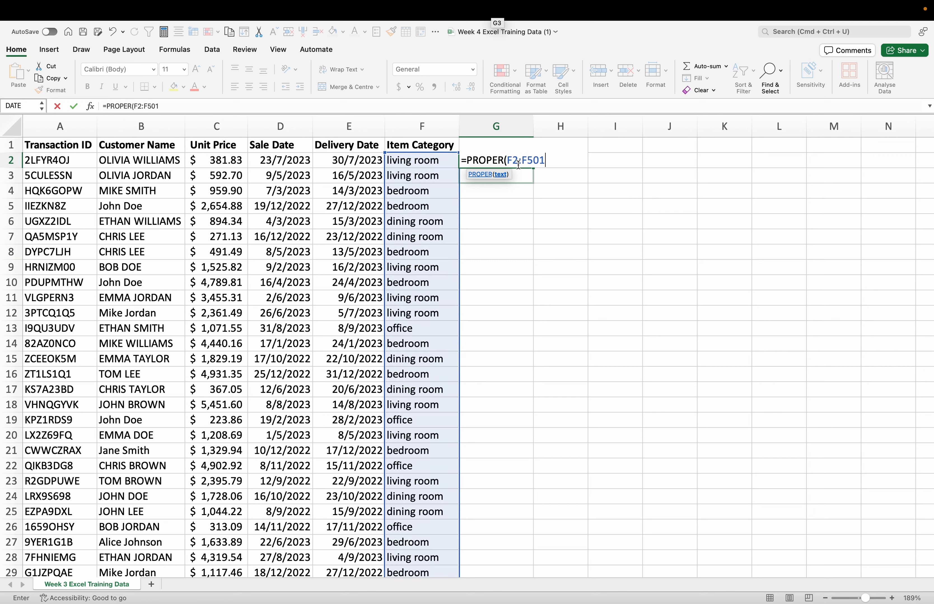
text())
key(Return)
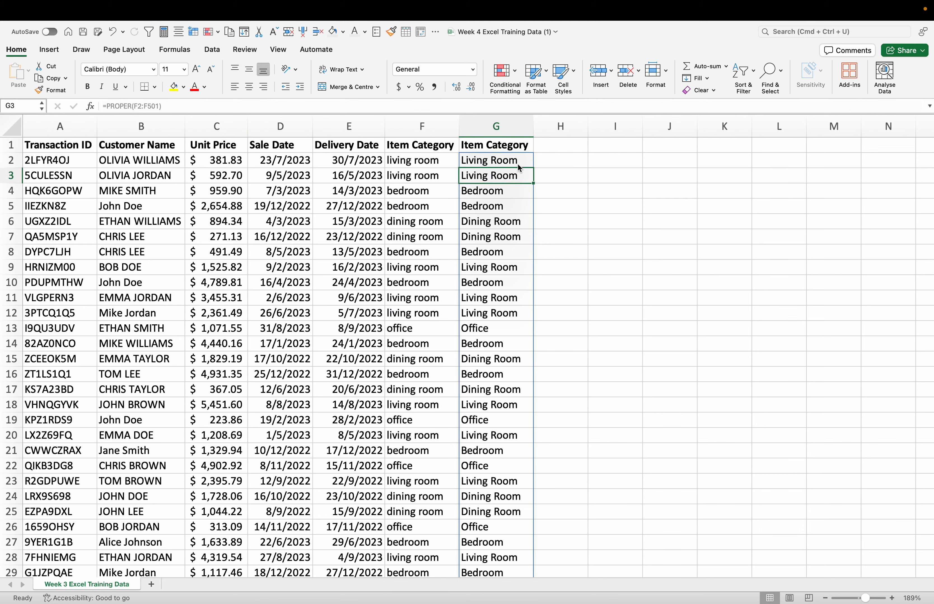
click(564, 192)
Step: Copy column G and paste it as values only over the original Item Category column F
click(510, 132)
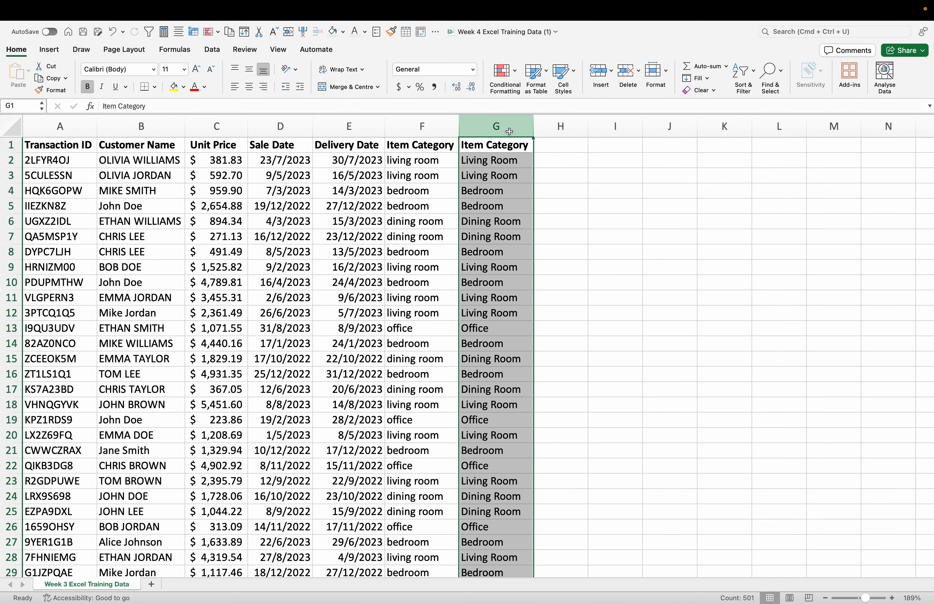
key(super+c)
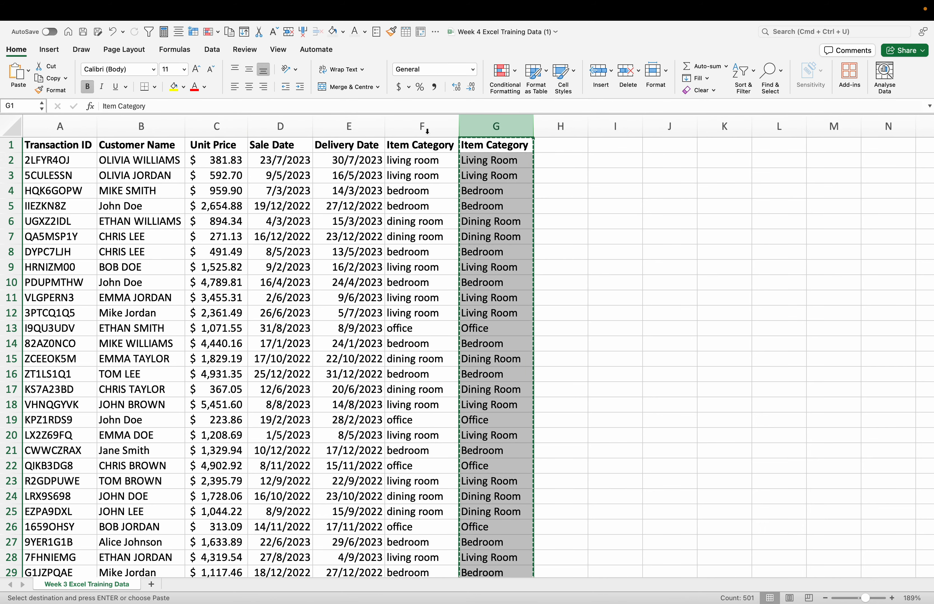
click(427, 131)
right_click(426, 131)
mouse_move(471, 175)
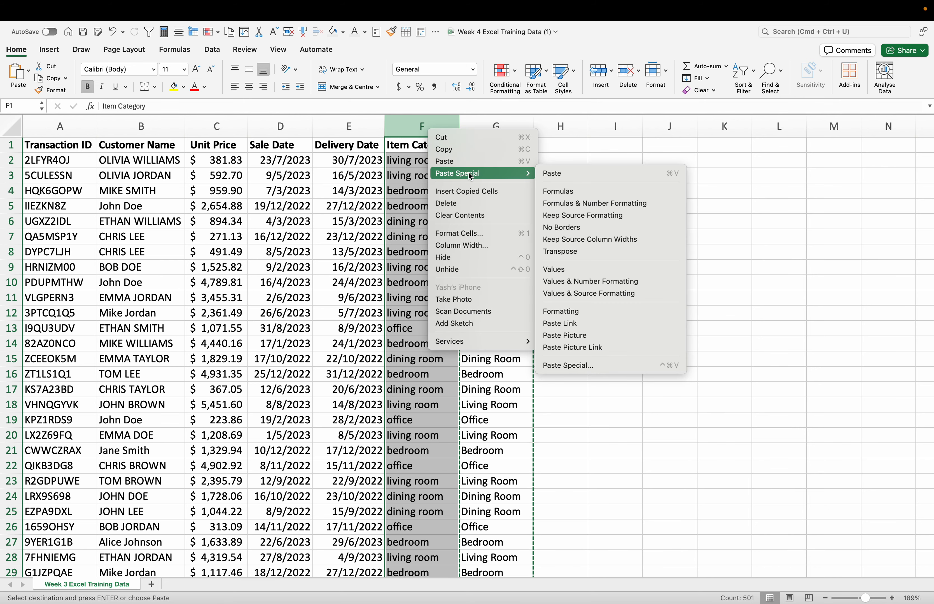
click(559, 270)
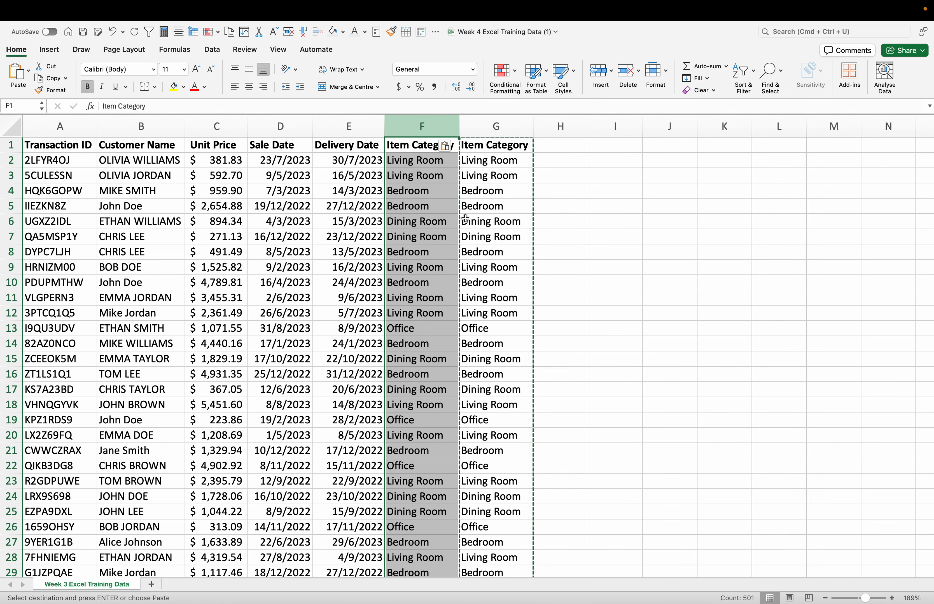
click(545, 233)
Step: Clear the contents of the duplicate Item Category column G
click(497, 126)
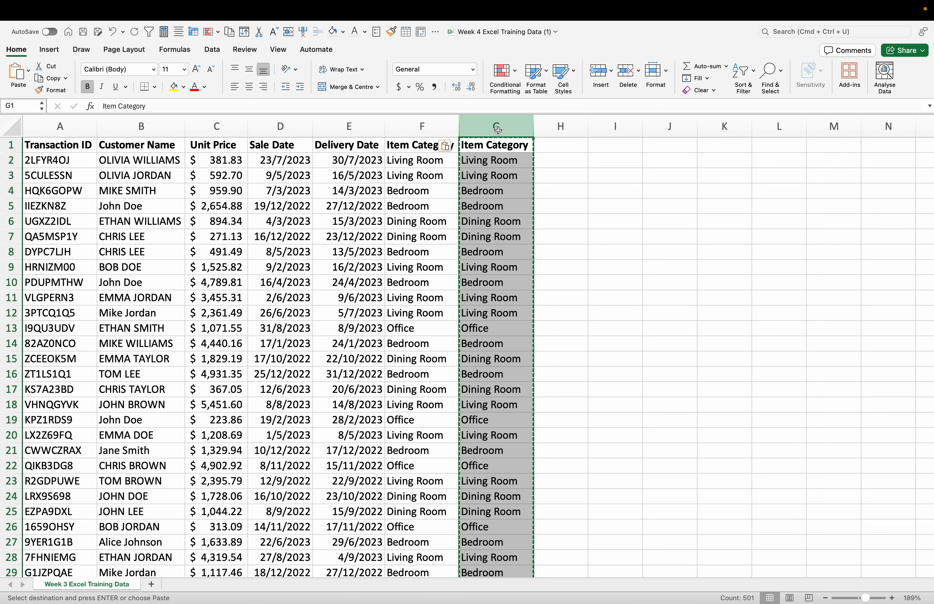
key(Delete)
click(544, 176)
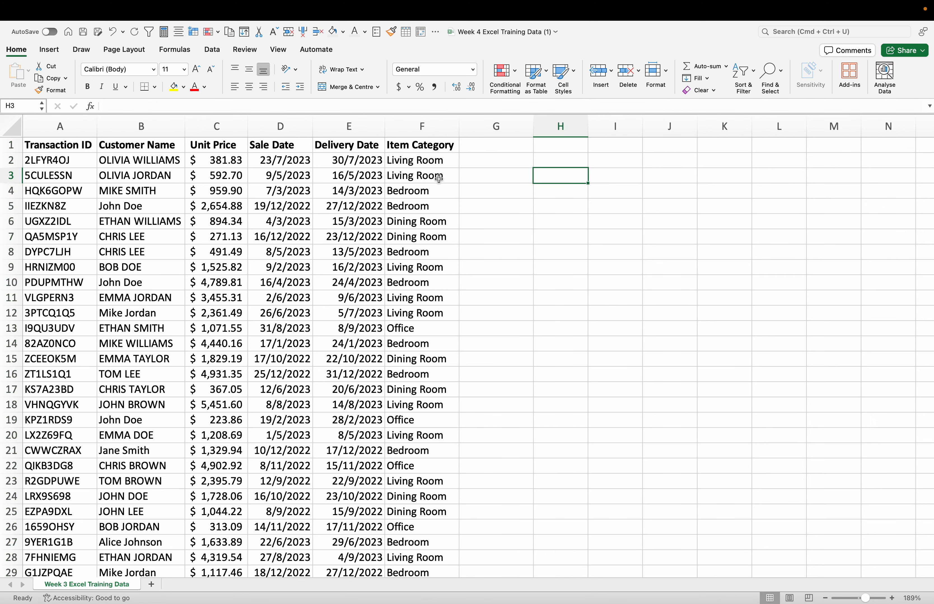
click(438, 152)
click(514, 295)
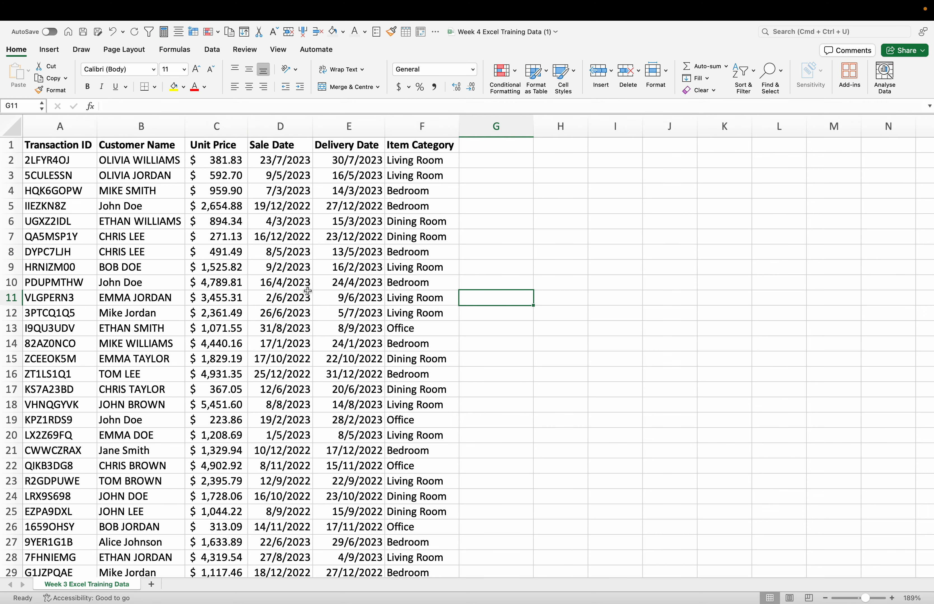
scroll(154, 191, up, 1)
click(497, 185)
click(438, 130)
click(434, 168)
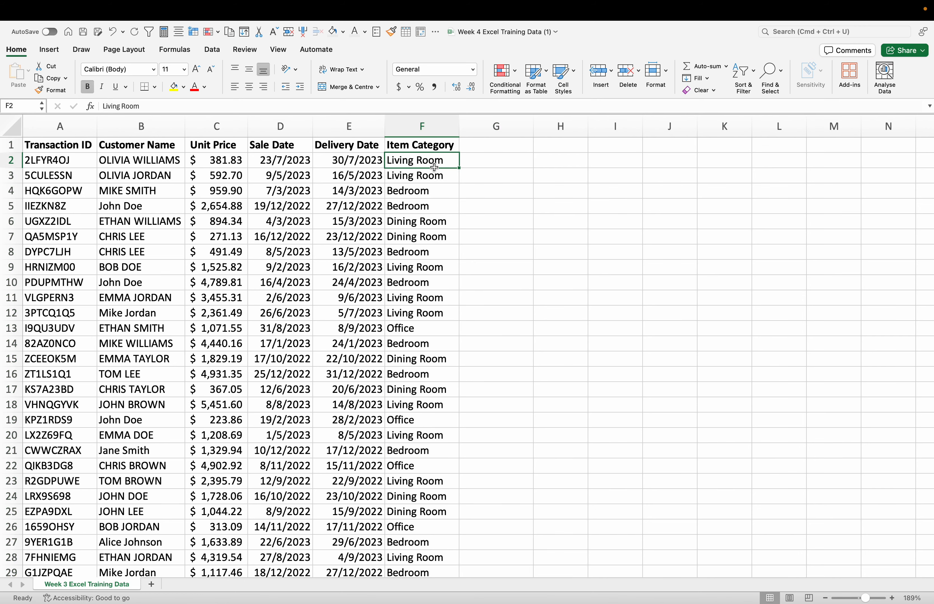
Step: Add the header "Customer Name" in cell G1 and fit column G to its width
click(498, 146)
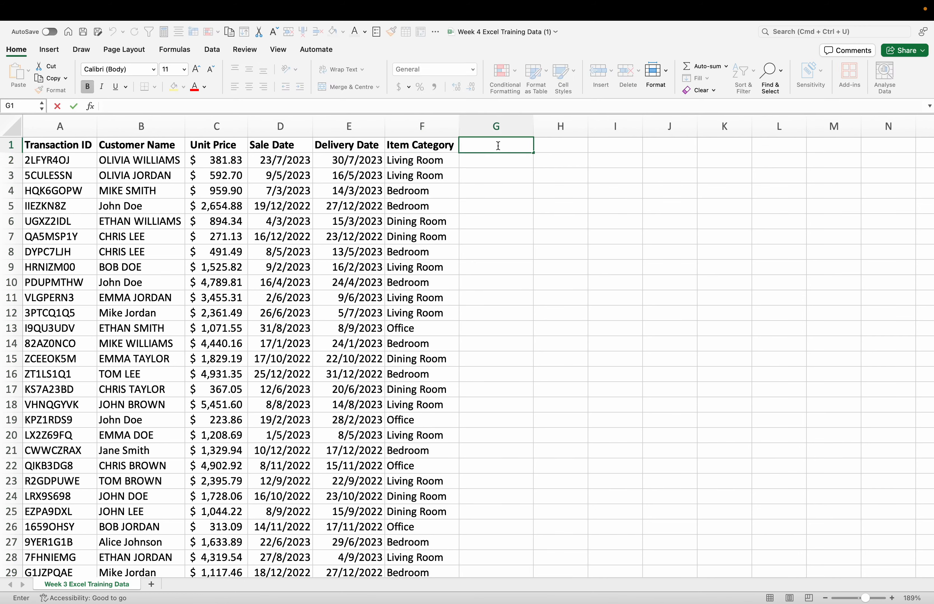
text(Customer name)
key(BackSpace)
key(BackSpace)
key(BackSpace)
key(BackSpace)
text(Name)
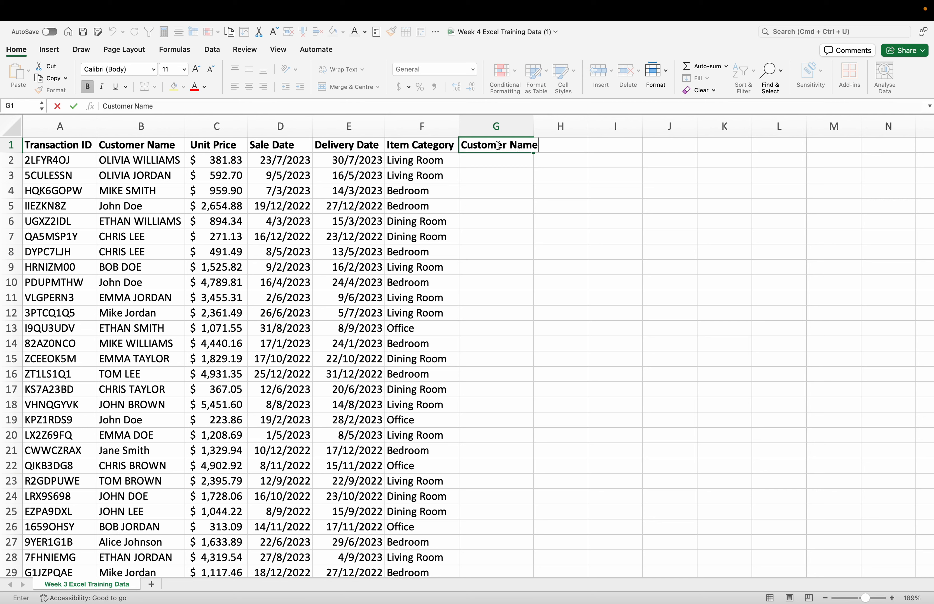
click(548, 190)
double_click(534, 126)
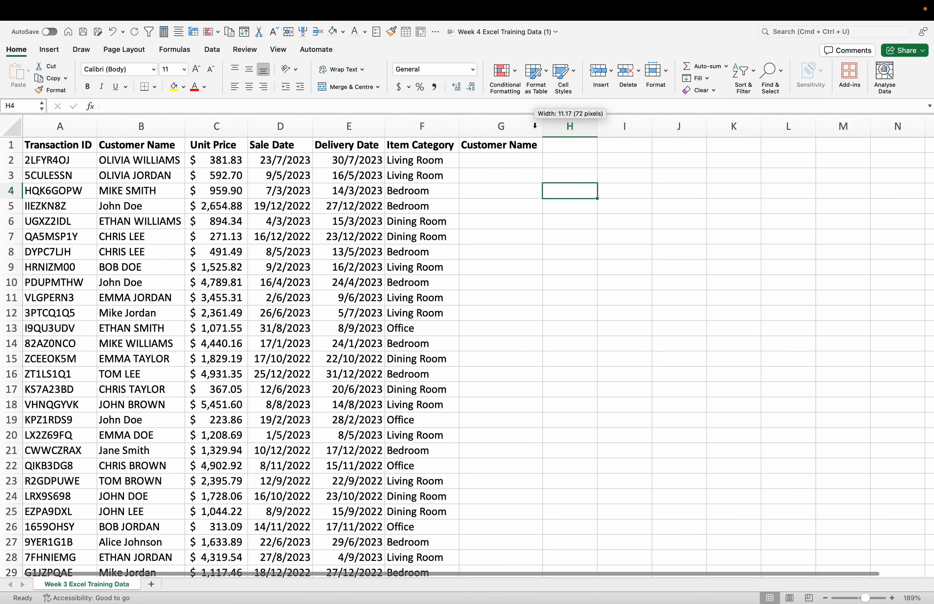
Step: Enter the formula =PROPER(B2:B501) in cell G2 to convert the customer names to proper case
click(507, 159)
text(=pr)
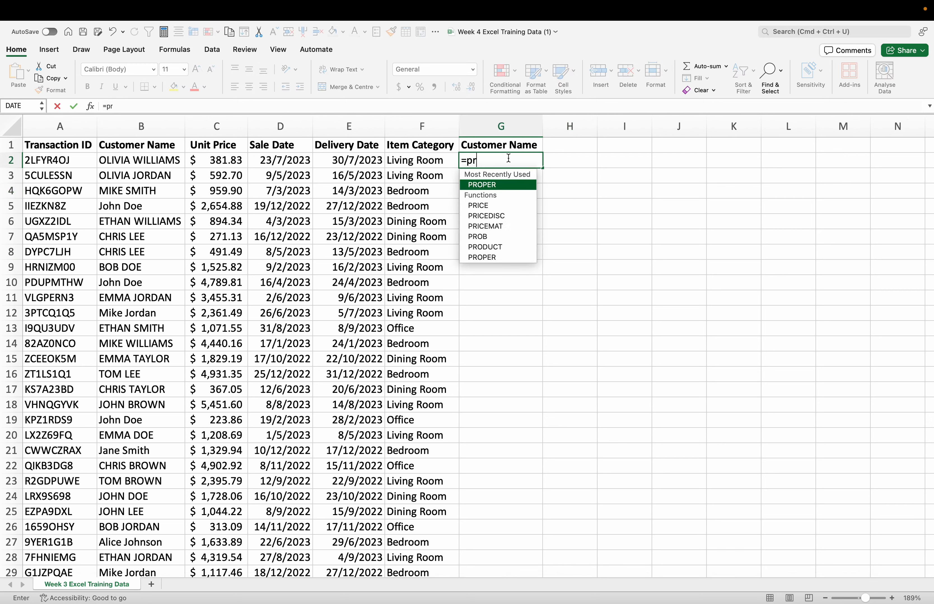
double_click(487, 186)
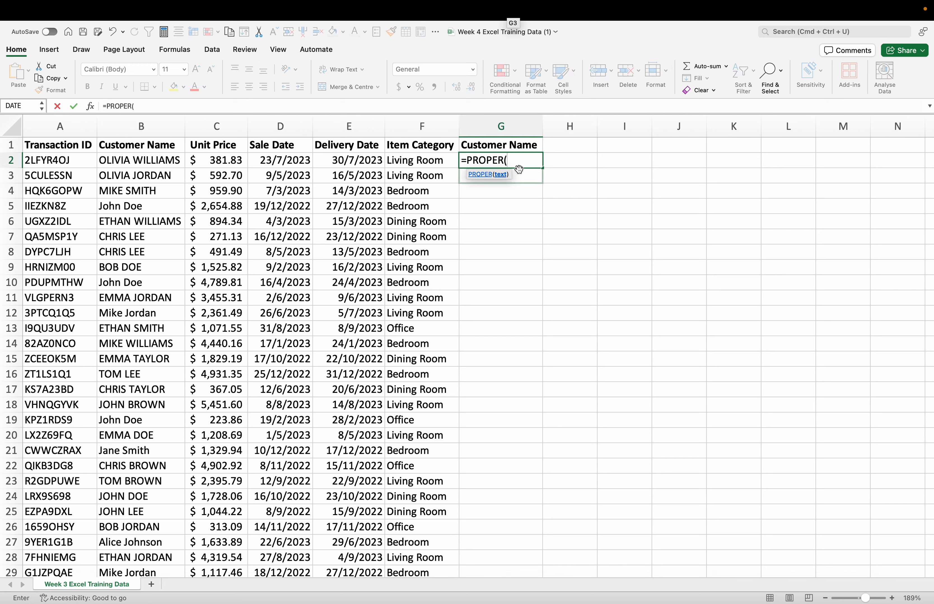
text(B2:B501)
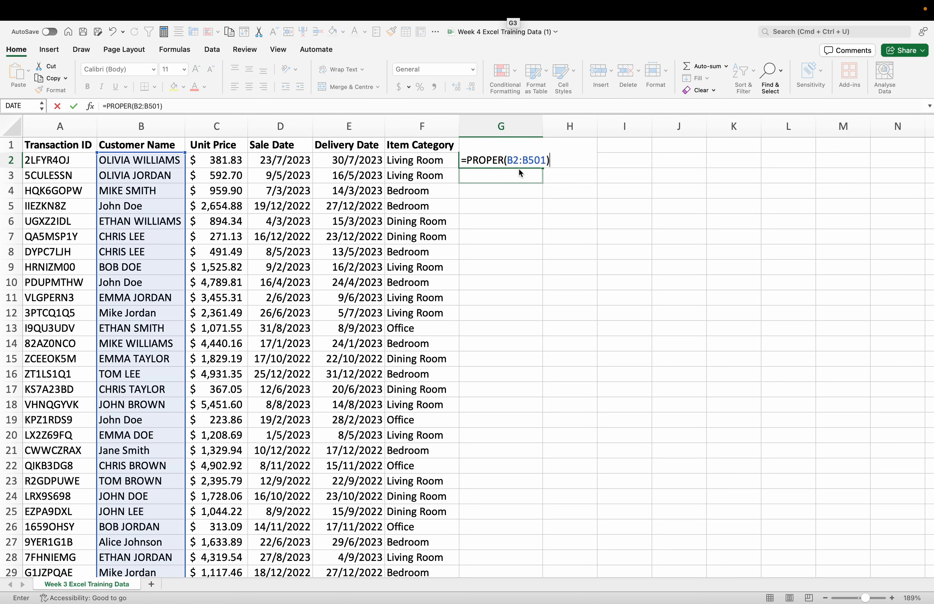
key(Return)
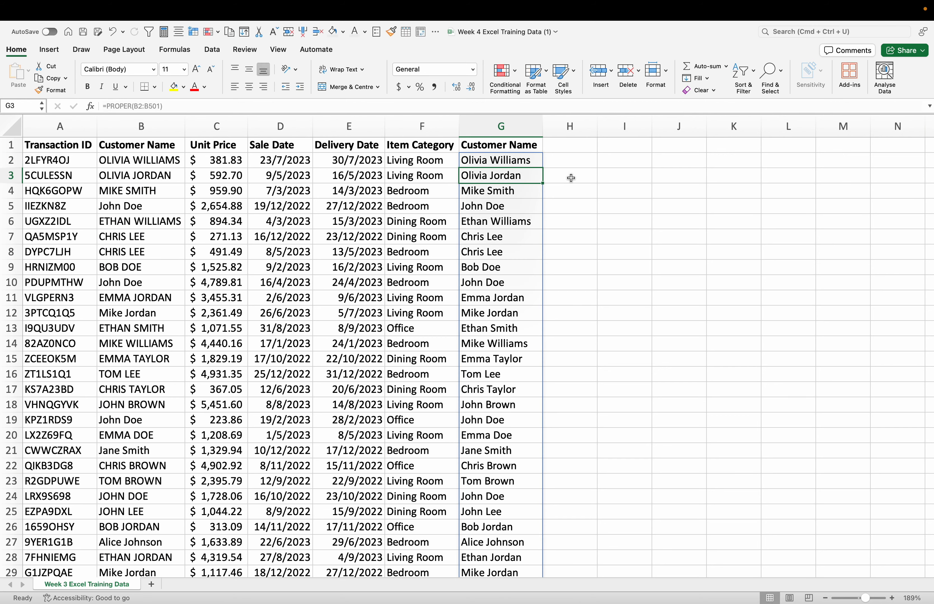
key(Right)
Step: Copy column G and paste it as values only over the original Customer Name column B
click(501, 126)
key(super+c)
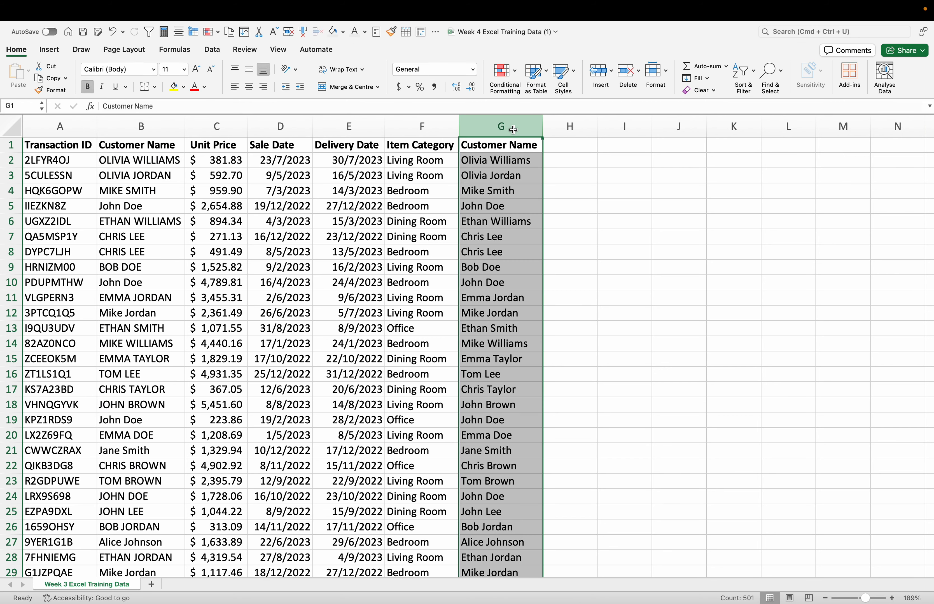
click(161, 125)
right_click(161, 125)
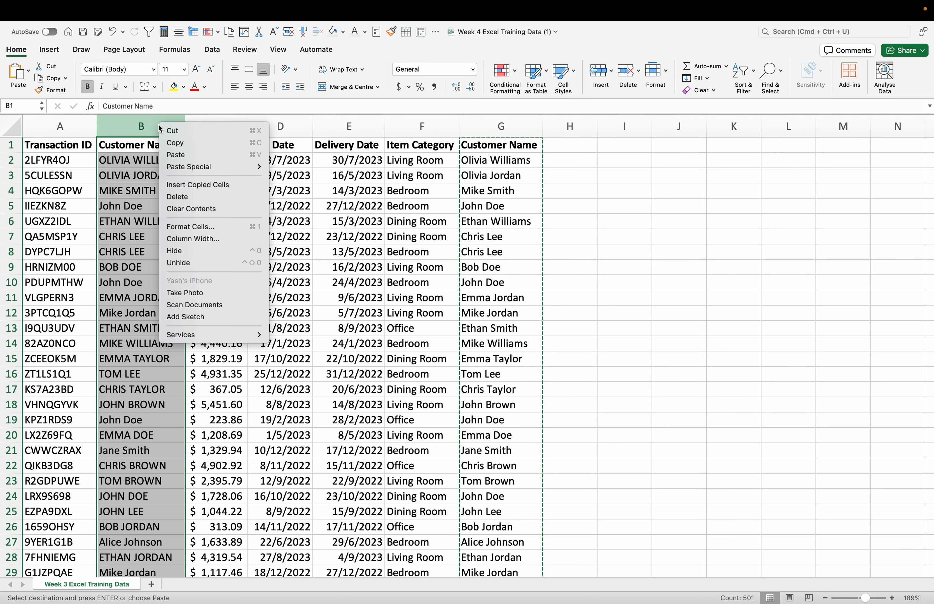
mouse_move(225, 169)
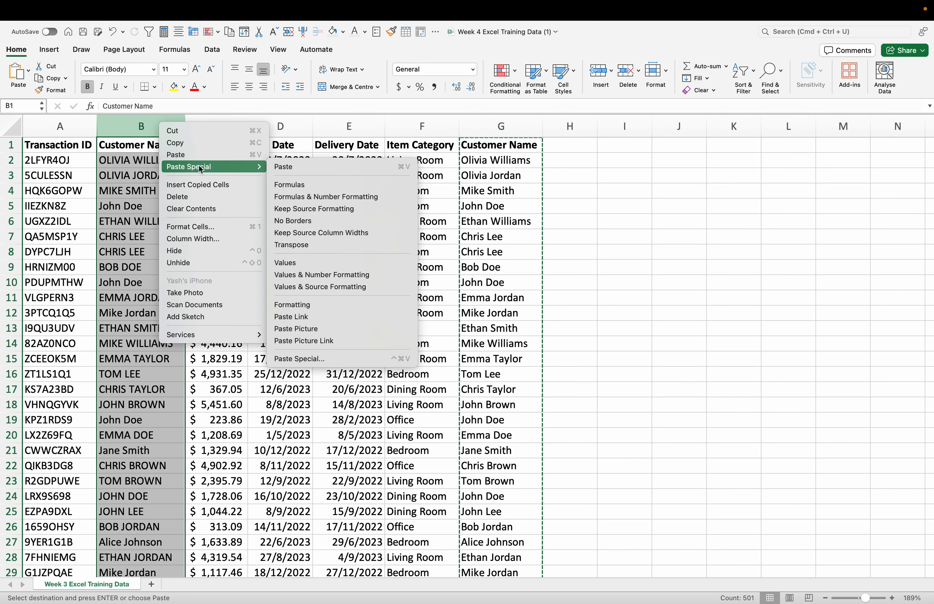
click(296, 263)
Step: Clear the contents of the duplicate Customer Name column G
click(510, 149)
key(ctrl+space)
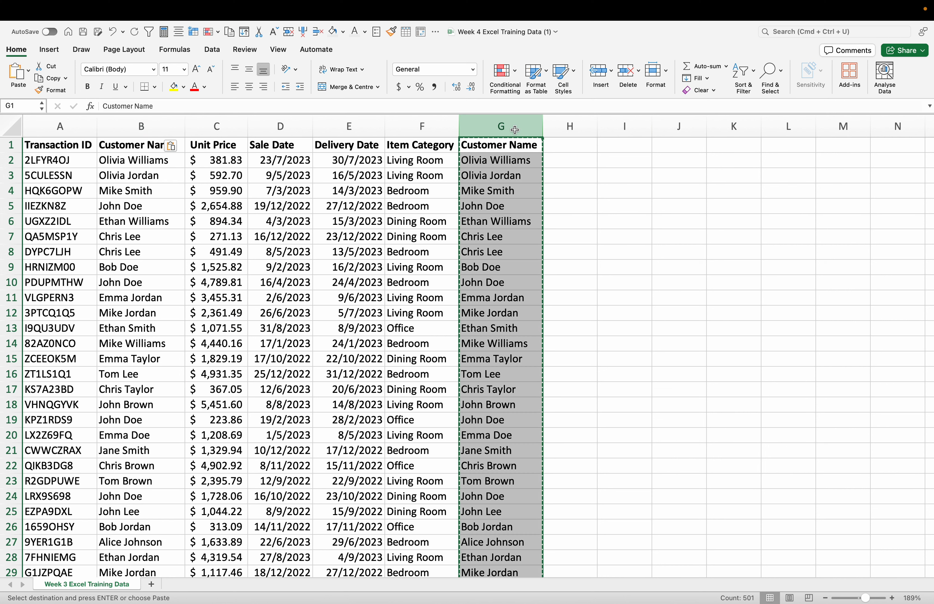
key(Delete)
click(529, 212)
Step: Look through the rows of the cleaned sales data, checking the customer names, prices, dates and item categories
click(218, 190)
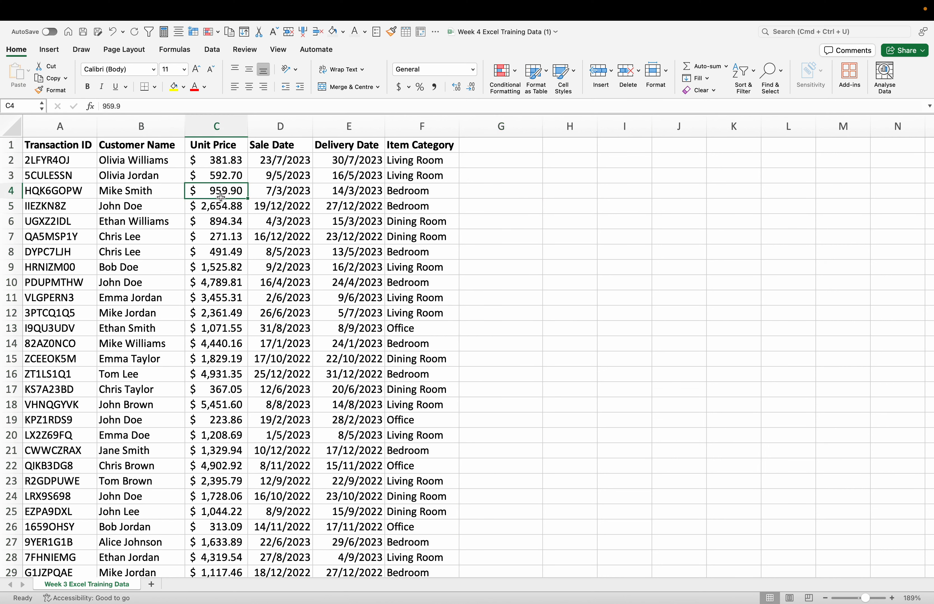
click(165, 192)
click(528, 260)
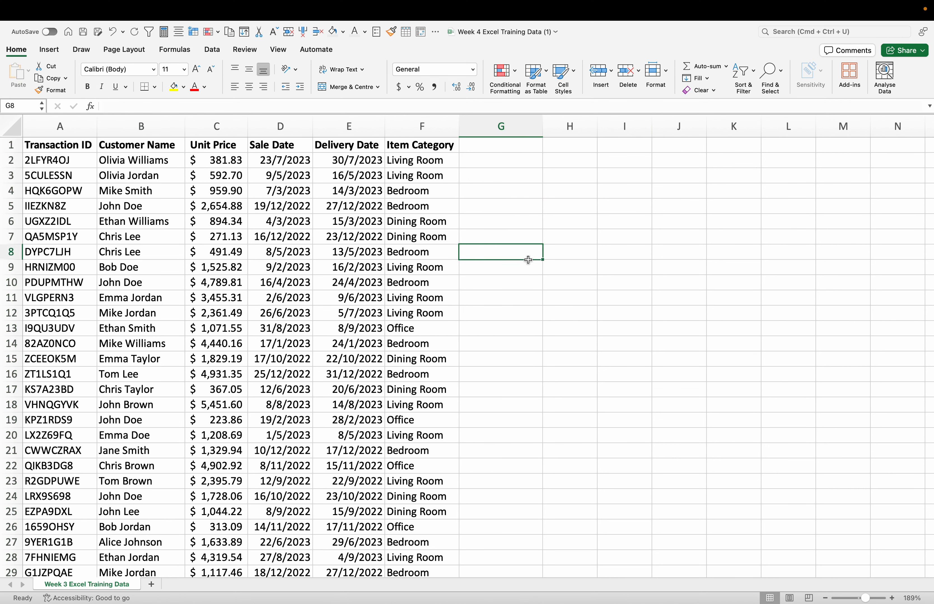
click(514, 289)
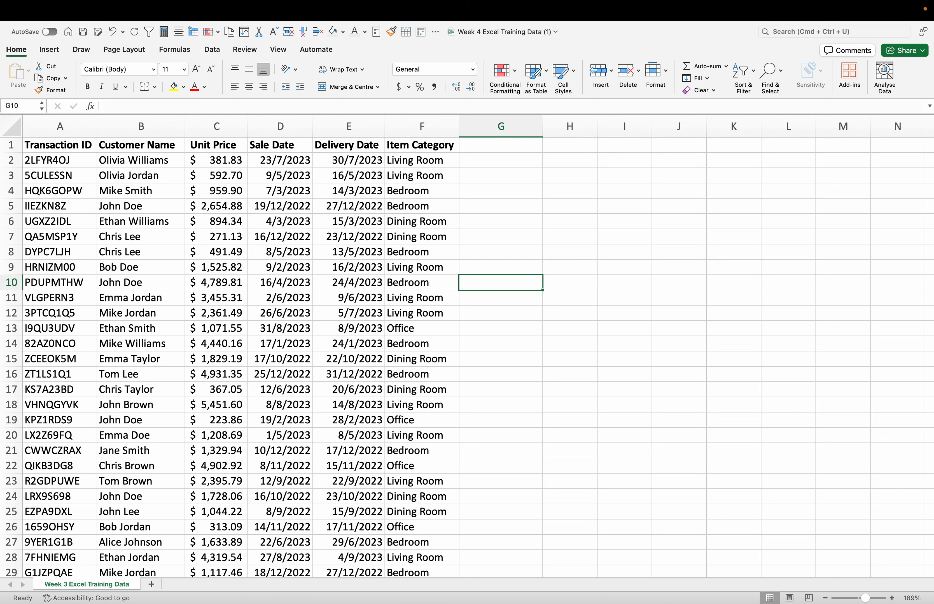
click(486, 147)
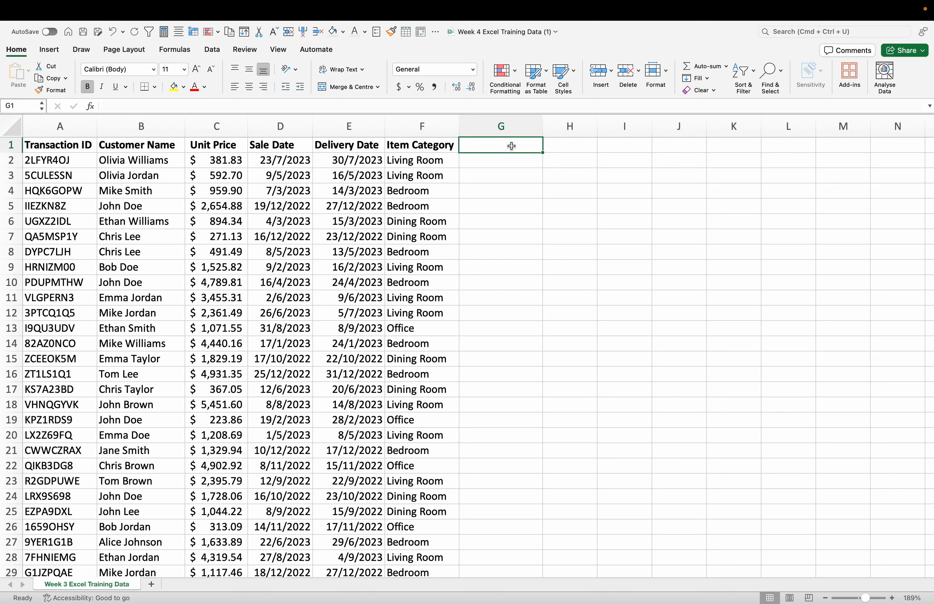
click(320, 252)
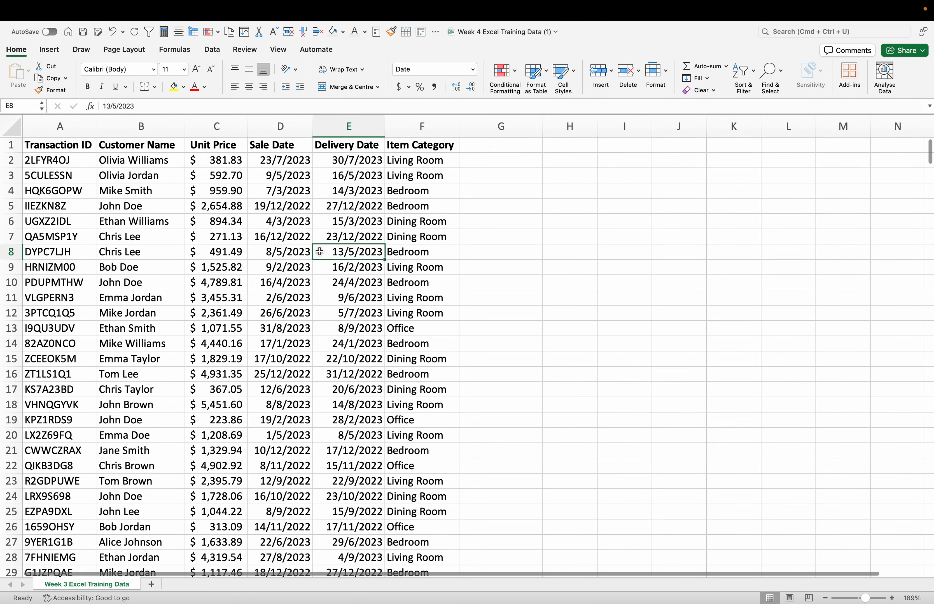
scroll(318, 251, down, 1)
scroll(318, 251, up, 1)
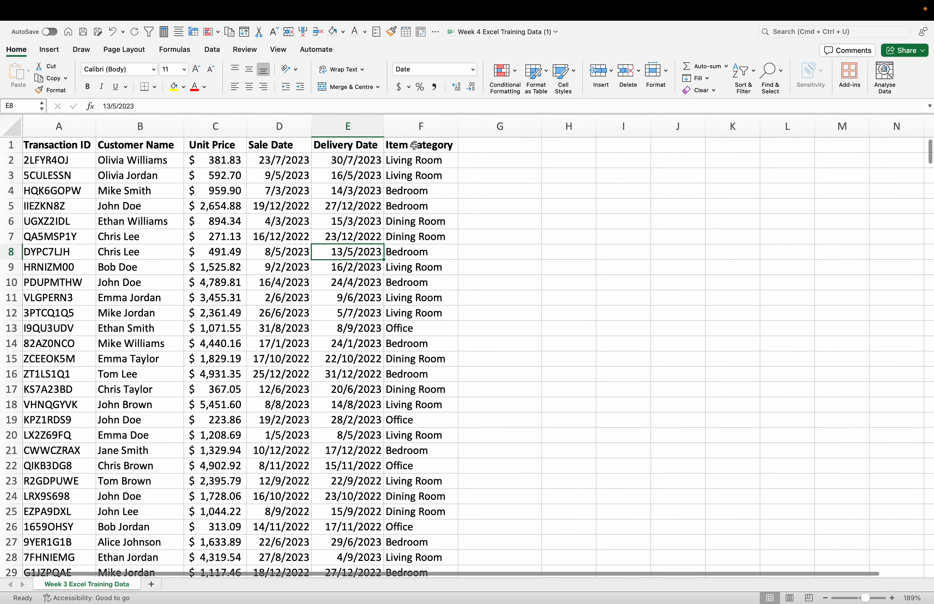
click(414, 146)
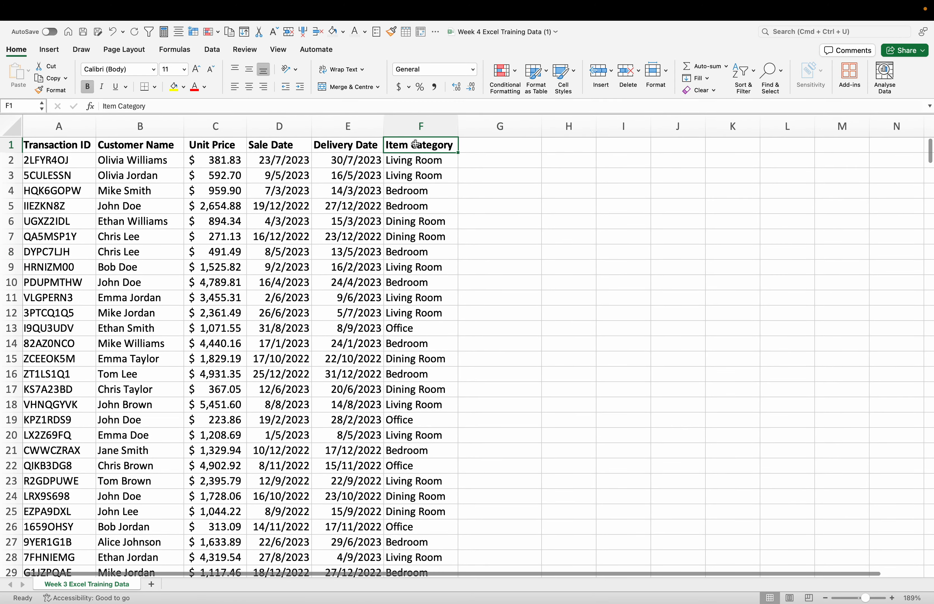
click(827, 34)
click(822, 73)
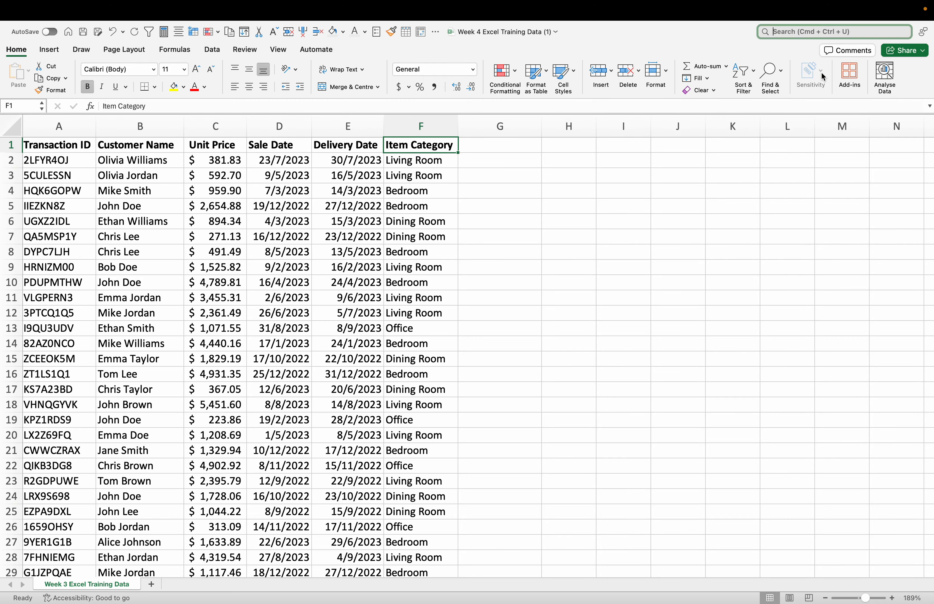
click(494, 205)
click(534, 238)
scroll(534, 242, down, 2)
scroll(534, 242, down, 6)
scroll(534, 242, up, 8)
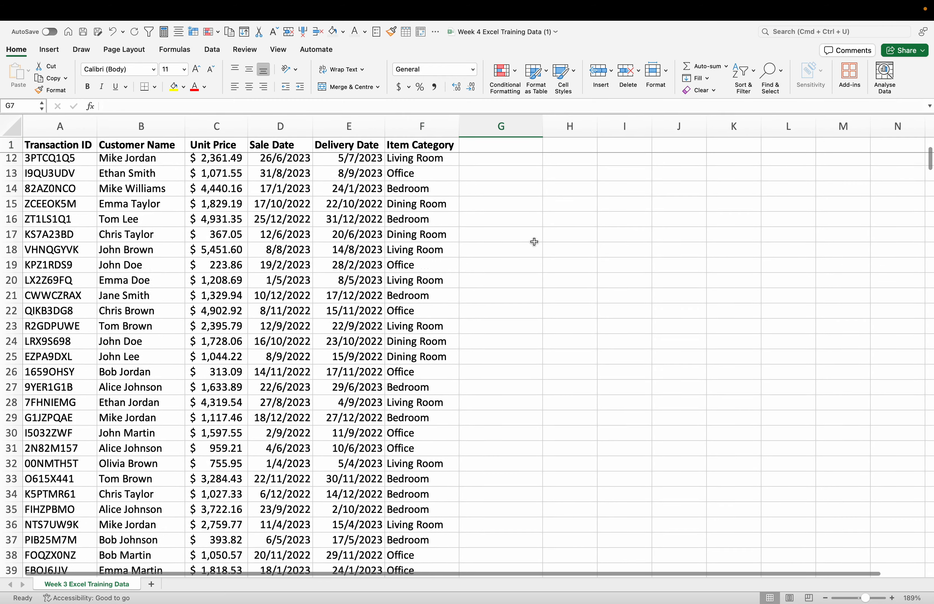
scroll(533, 242, down, 8)
scroll(534, 242, up, 8)
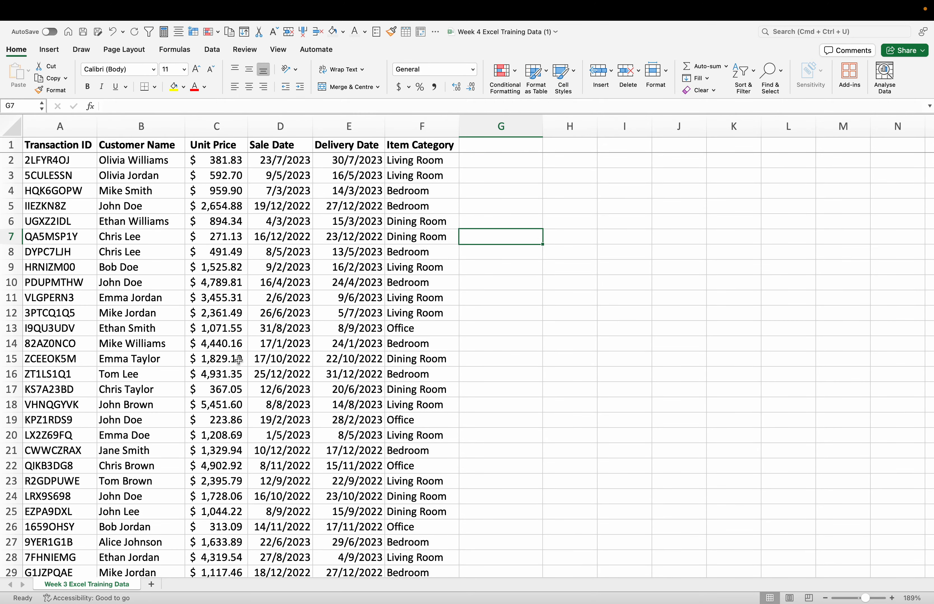
scroll(238, 360, up, 2)
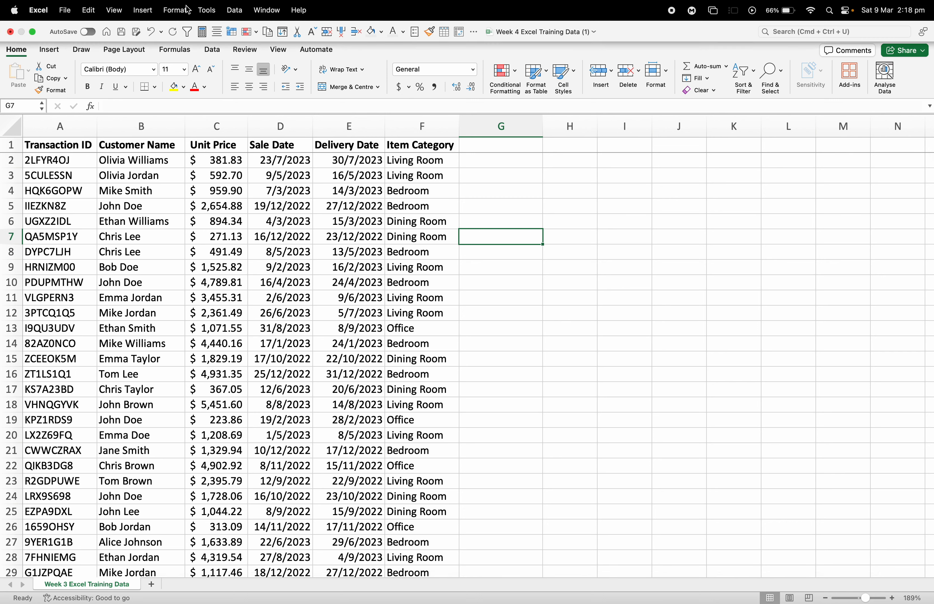
Step: Add the header "GST" in cell G1 and enter the formula =C2*0.1 in cell G2
double_click(492, 143)
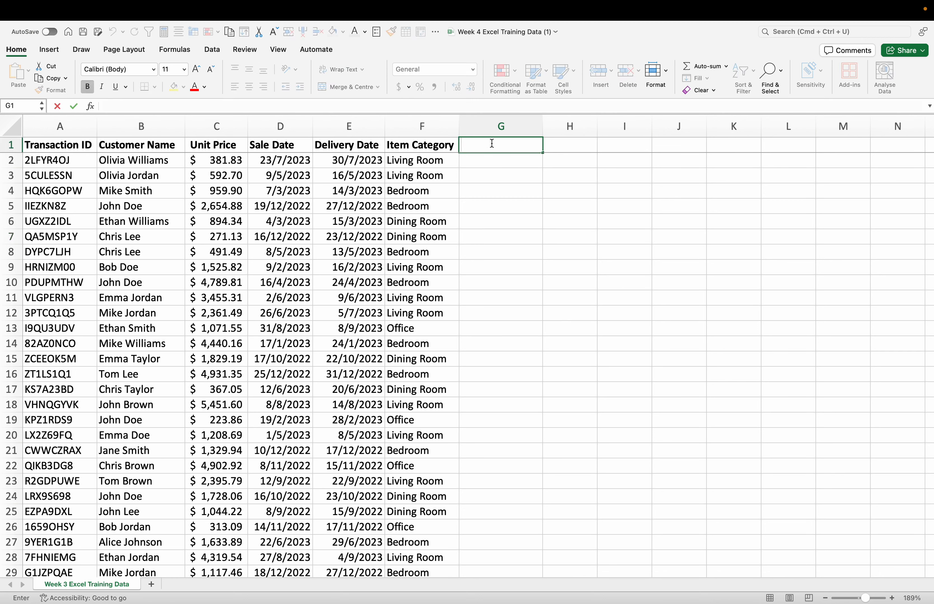
text(GST)
double_click(489, 158)
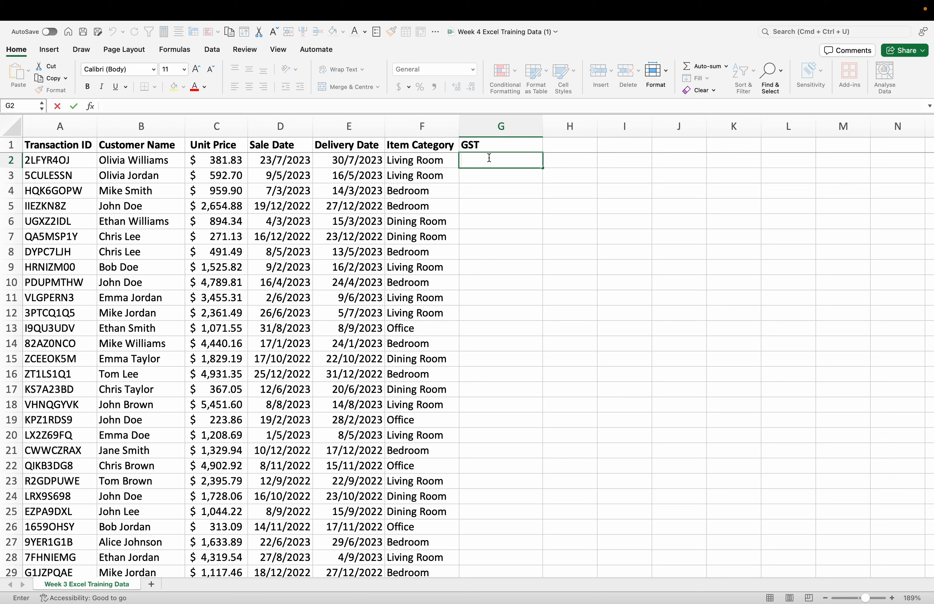
text(=)
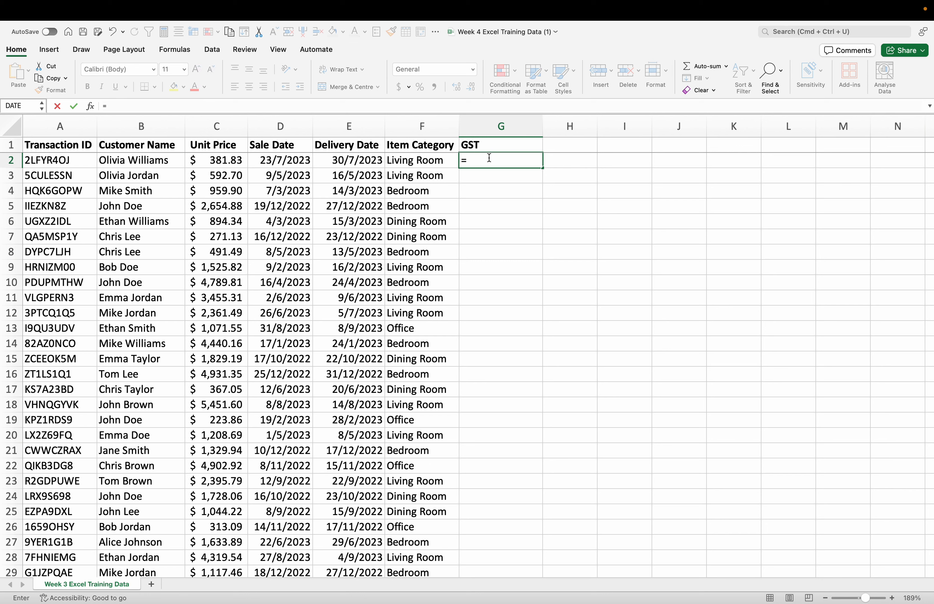
text(0)
key(BackSpace)
text(C2*0.1)
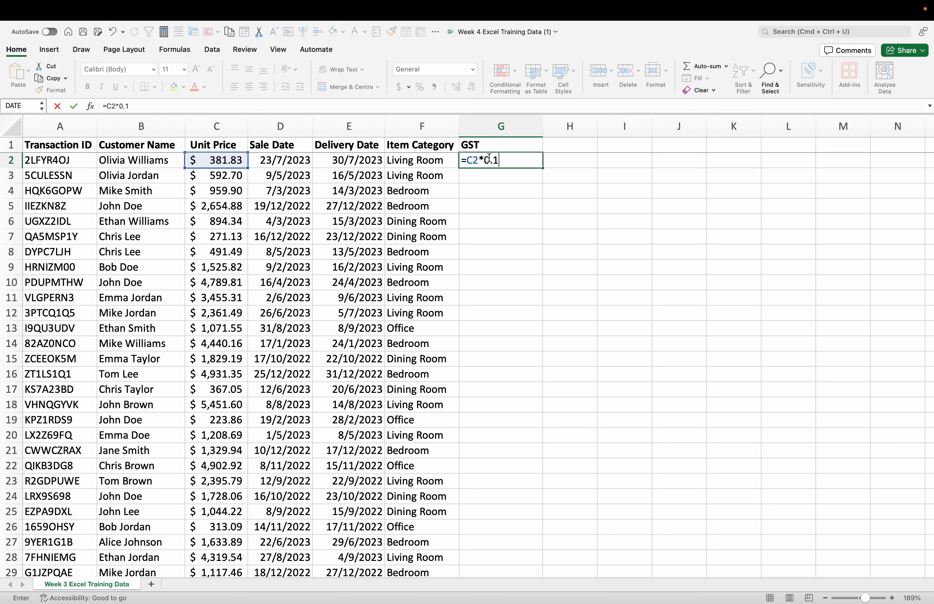
key(Return)
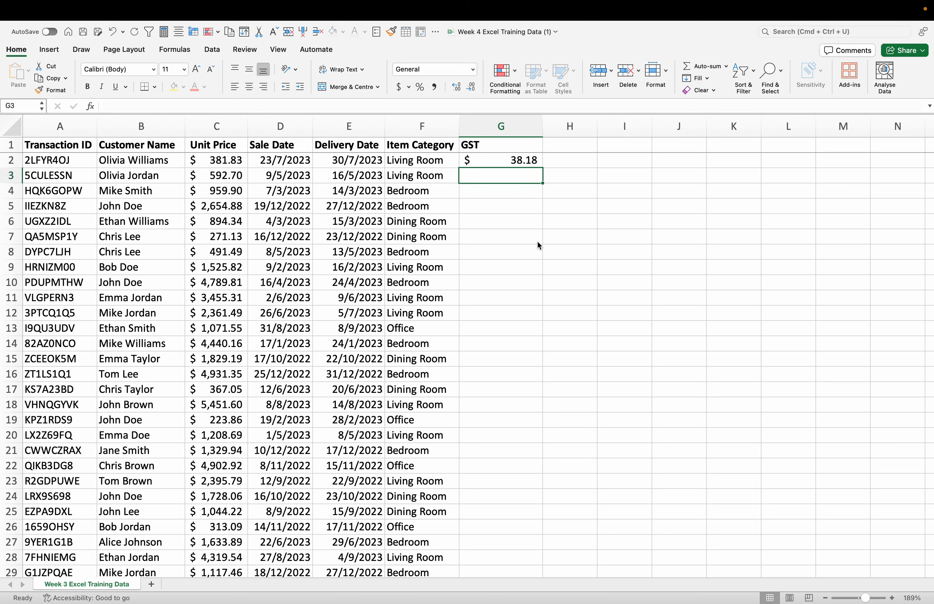
Step: Fill the GST formula down column G to row 501 and fit the column's width to its contents
click(532, 163)
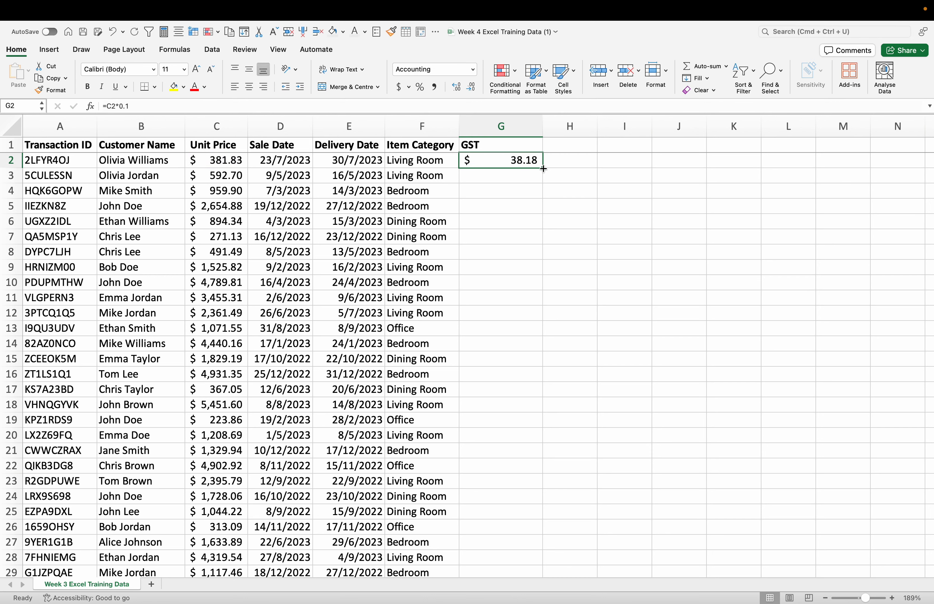
double_click(543, 169)
click(587, 233)
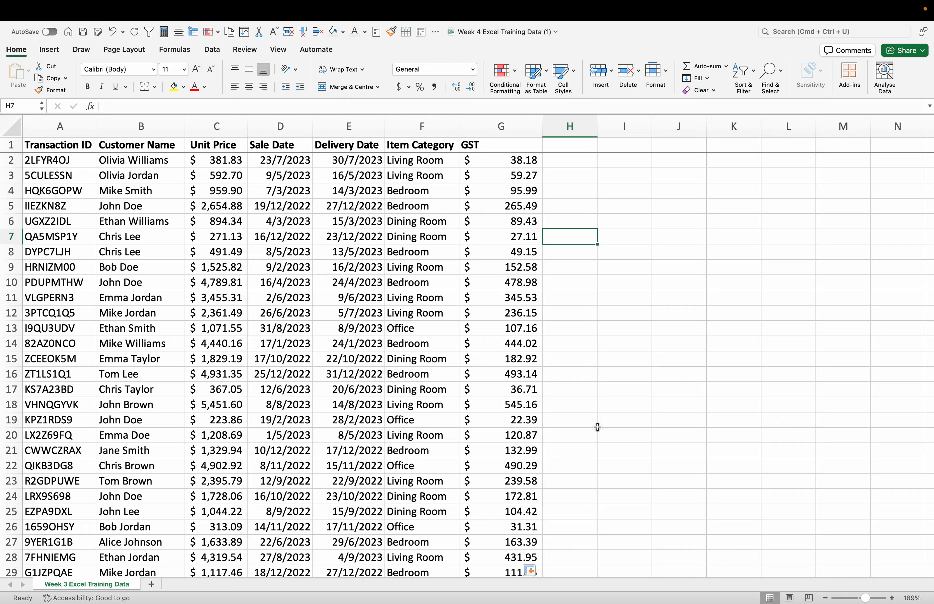
scroll(597, 427, down, 20)
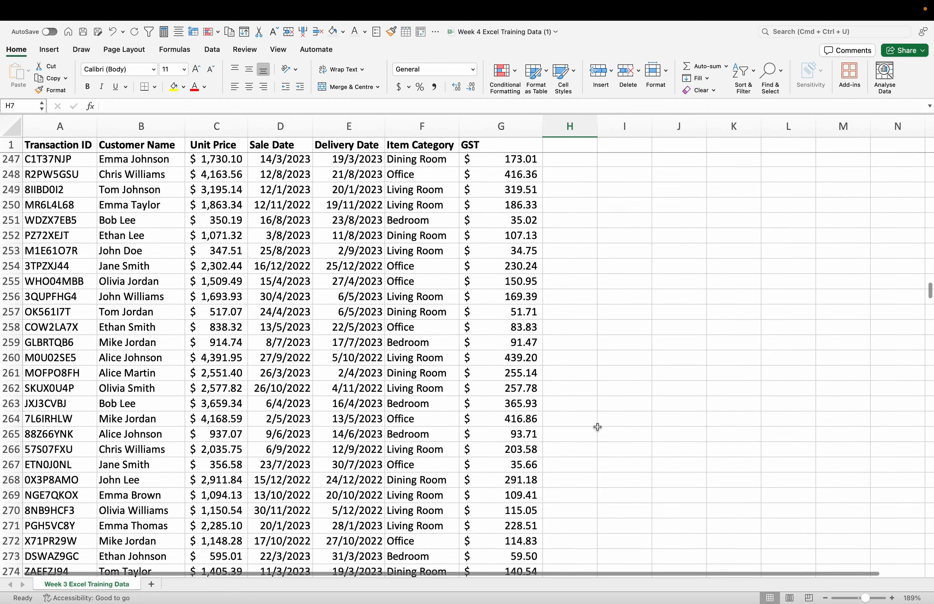
scroll(597, 427, up, 20)
scroll(597, 427, down, 20)
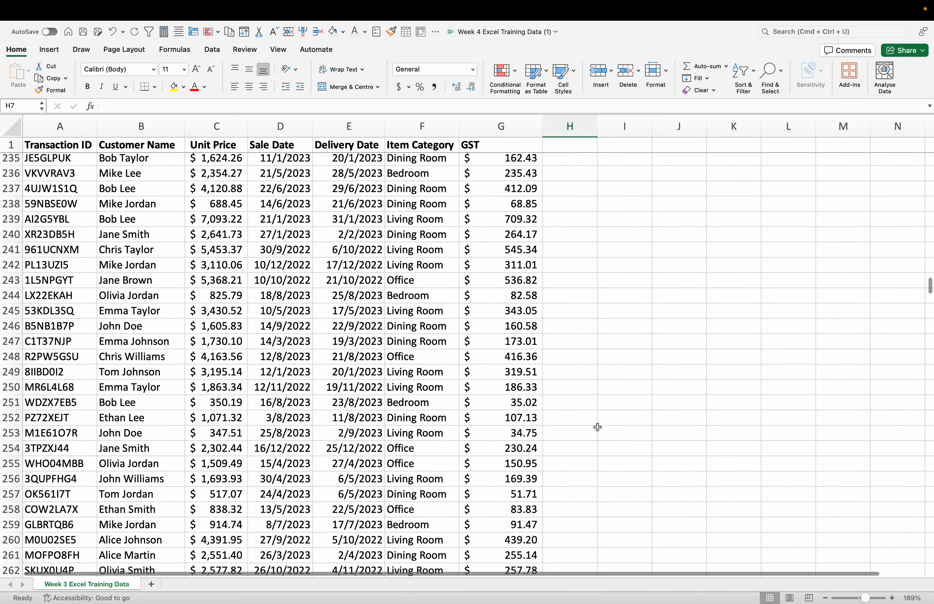
scroll(597, 427, down, 20)
scroll(597, 427, up, 5)
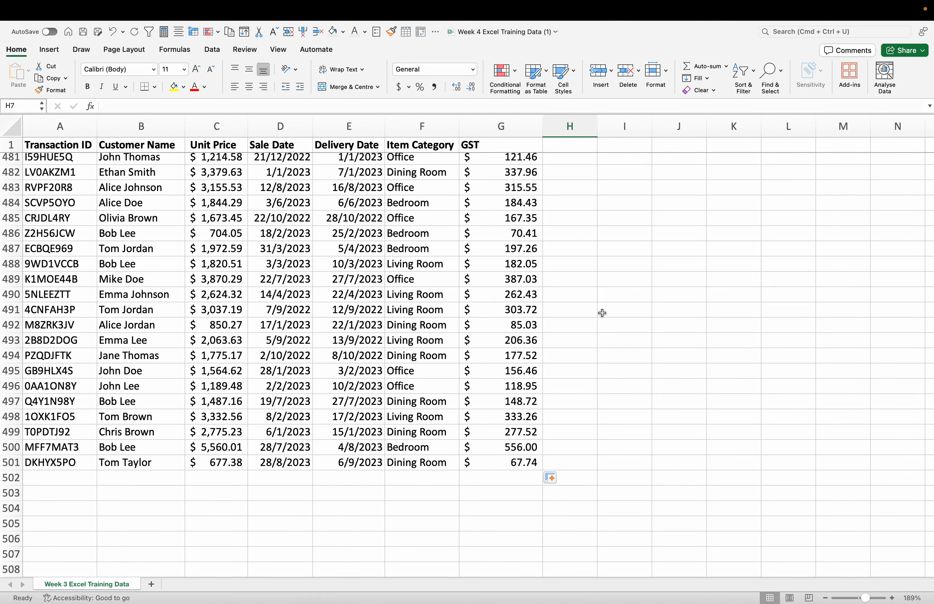
scroll(602, 312, up, 20)
scroll(602, 313, up, 20)
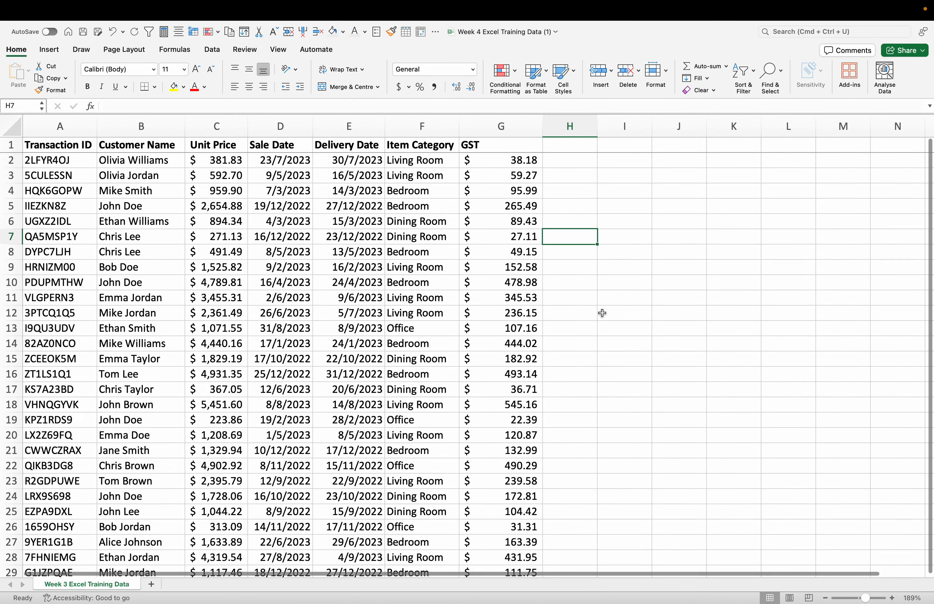
click(616, 176)
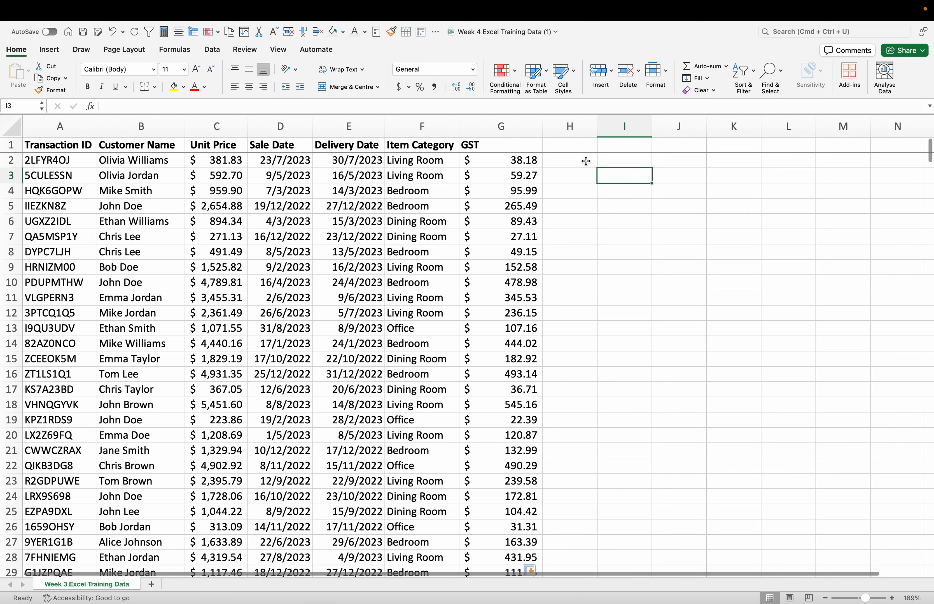
double_click(542, 126)
Step: Add the header "Total Sales Price" in cell H1 and fit column H to its width
double_click(525, 142)
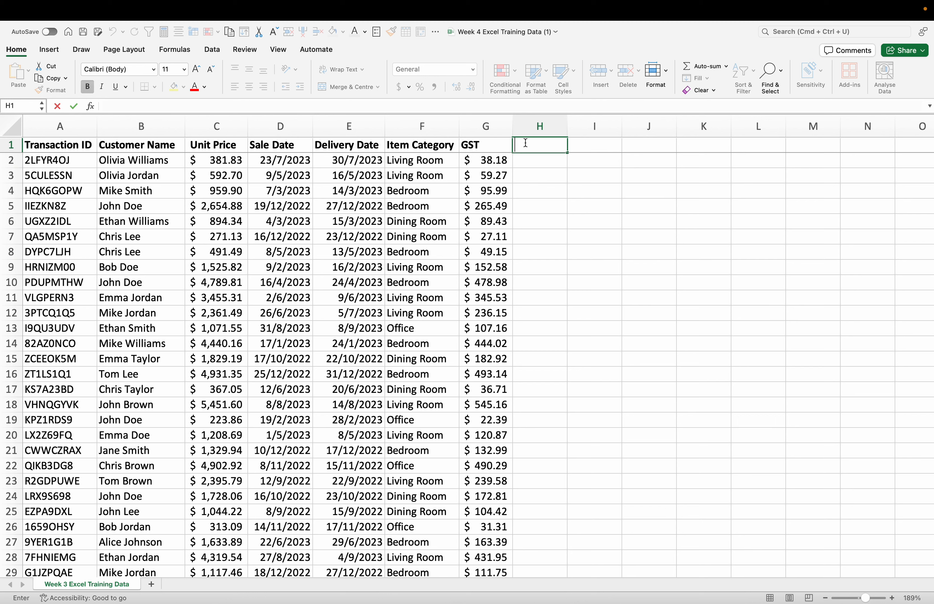
text(Sales Price)
click(544, 189)
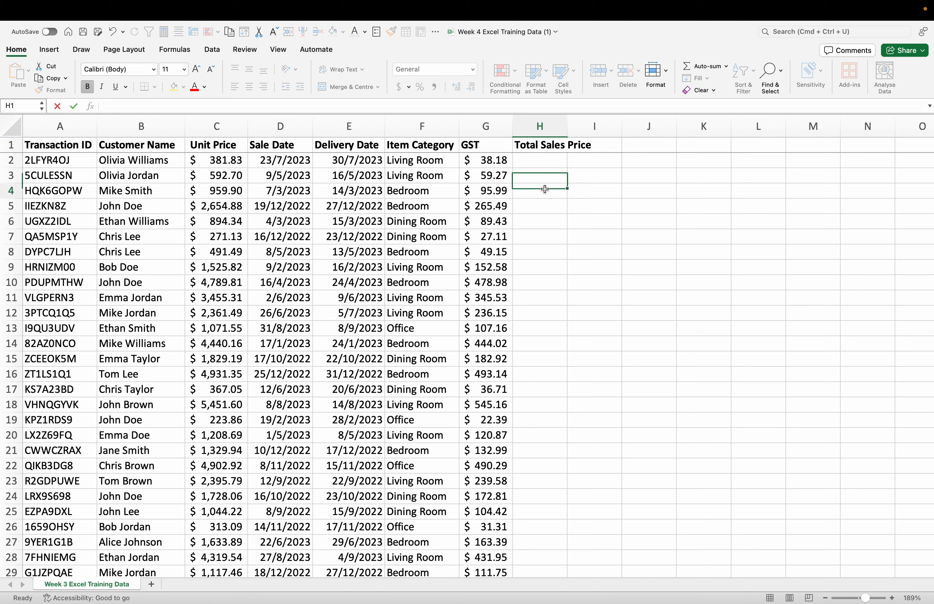
double_click(567, 127)
Step: Enter the formula =C2*(1+G2) in cell H2 and fill it down the Total Sales Price column
click(555, 160)
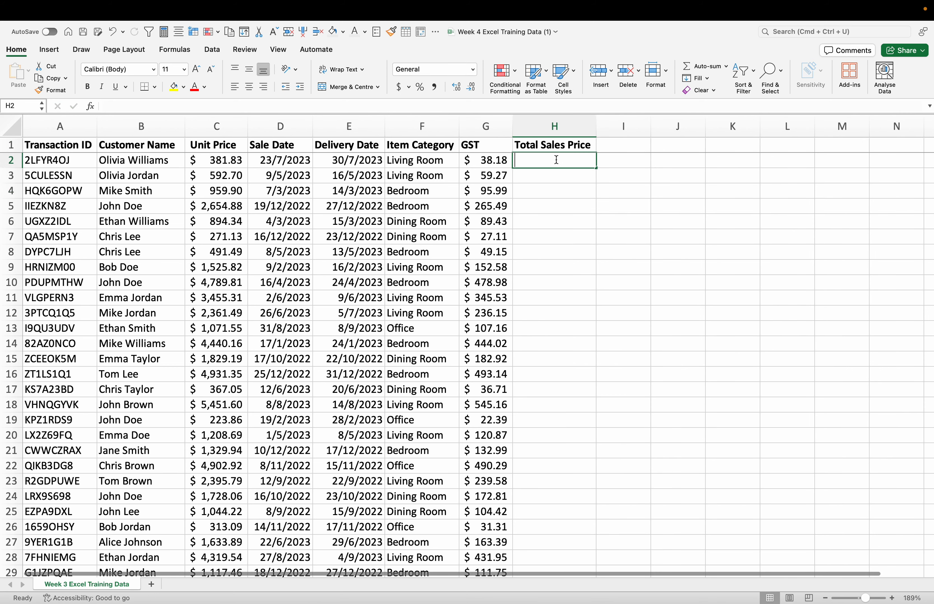
text(=)
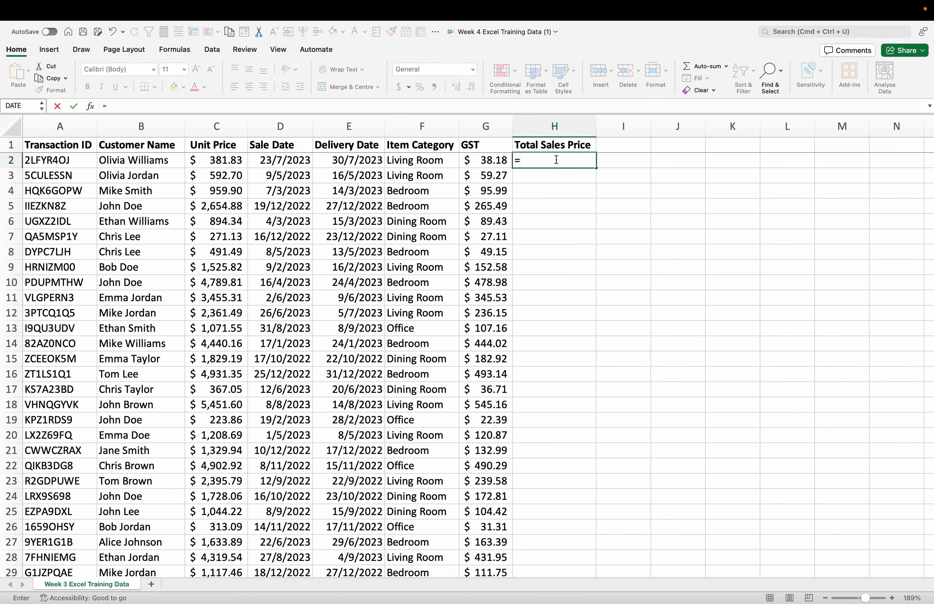
text(C2)
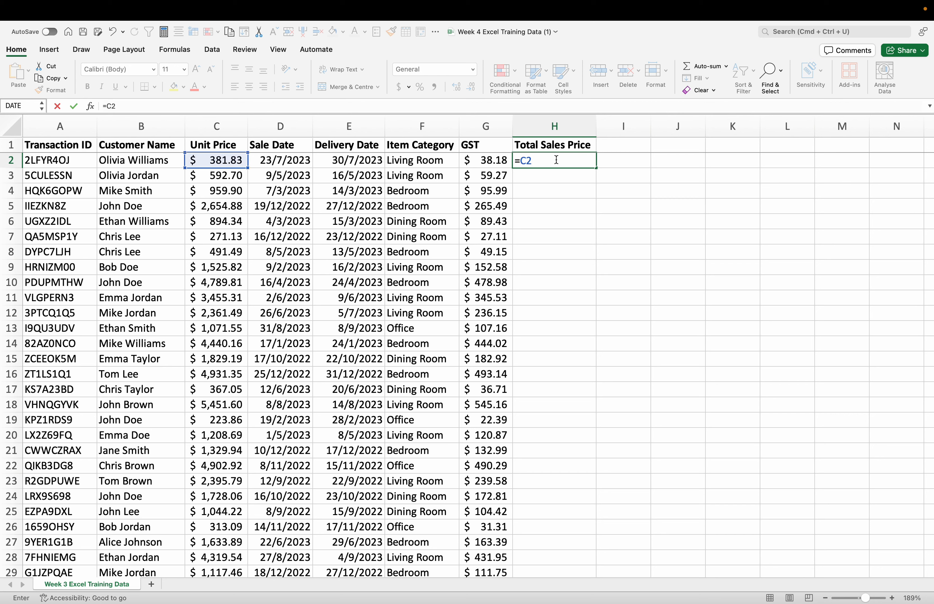
text(*(1+G2)
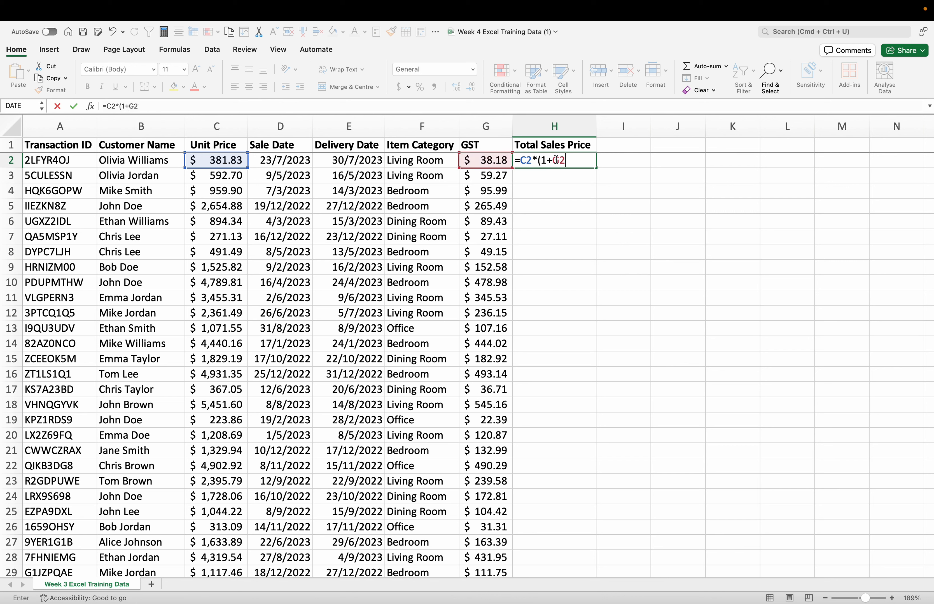
text())
key(Return)
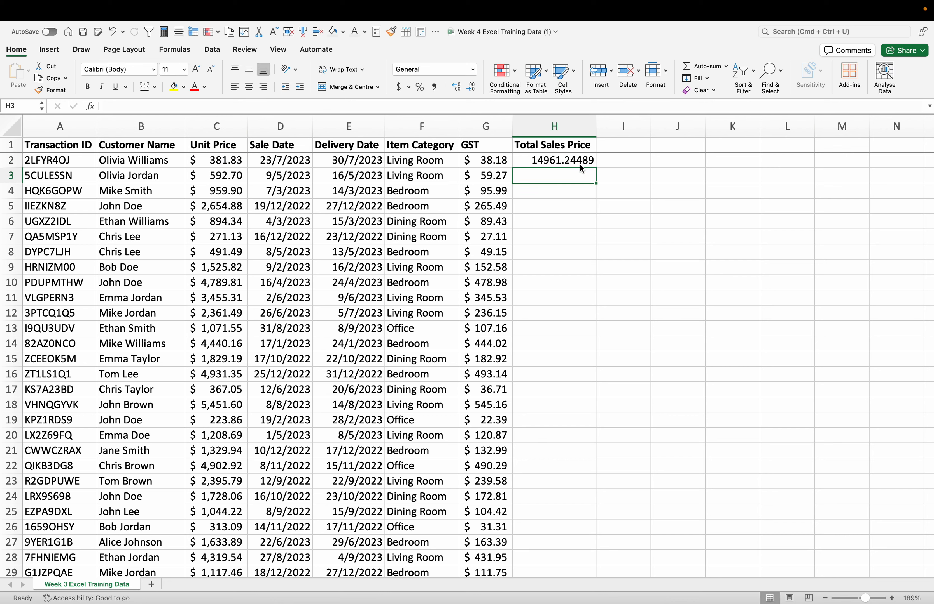
click(581, 164)
double_click(596, 169)
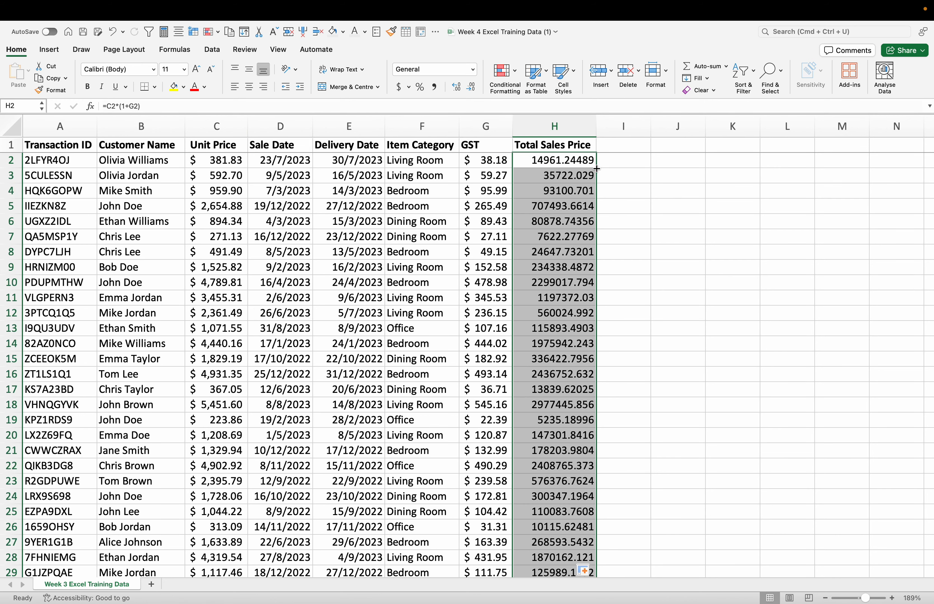
Step: Apply the Accounting number format to the Total Sales Price column and widen the column slightly
click(619, 236)
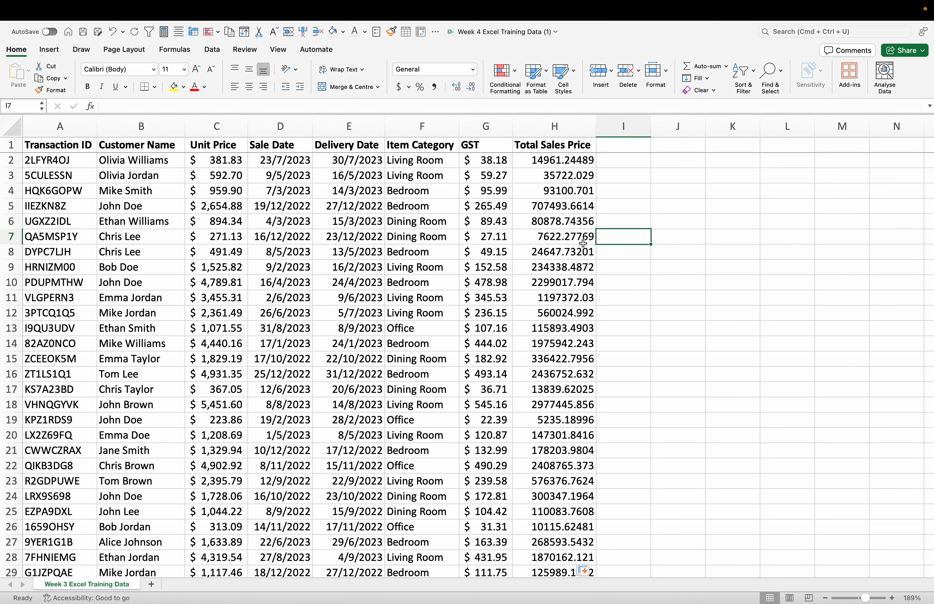
click(573, 127)
click(852, 30)
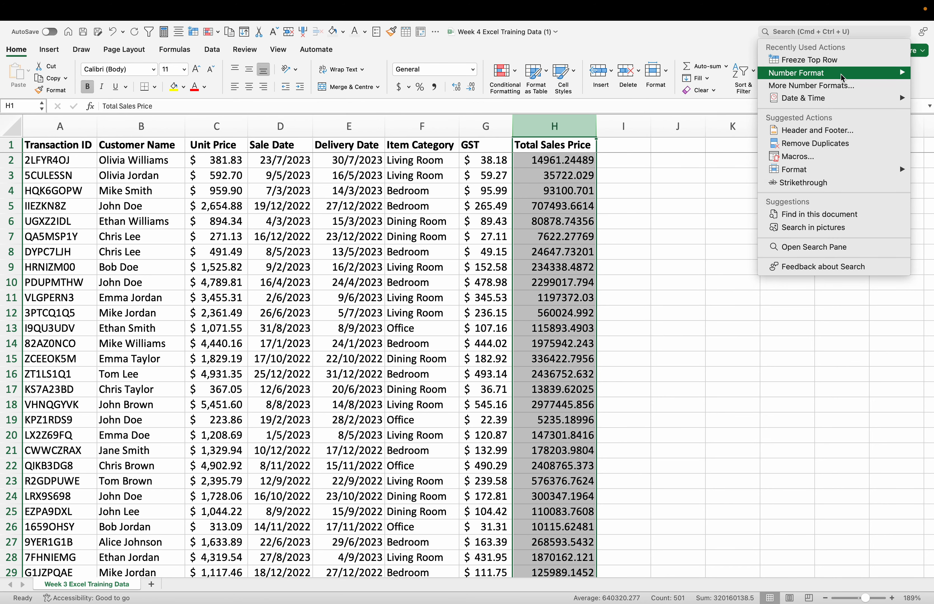
mouse_move(767, 79)
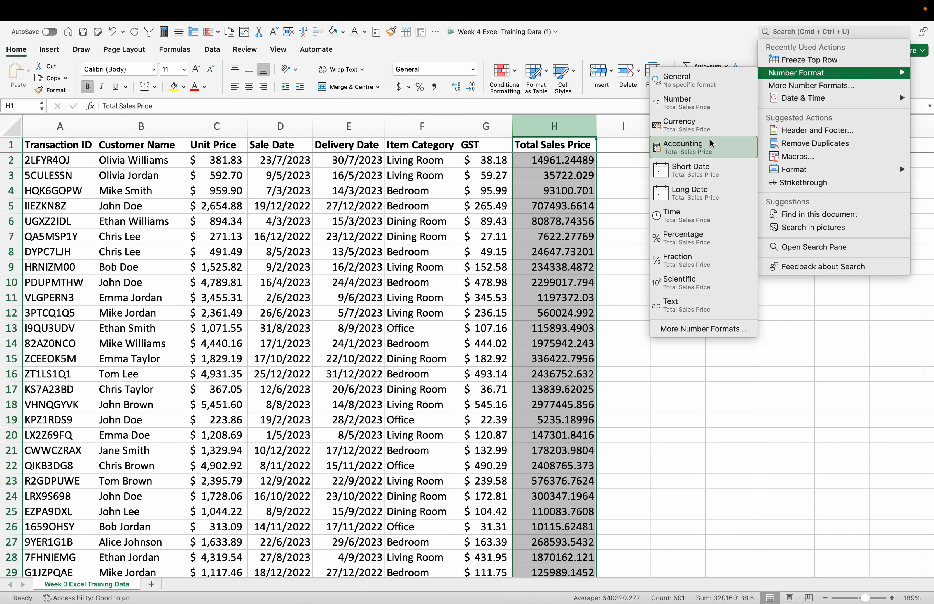
click(697, 148)
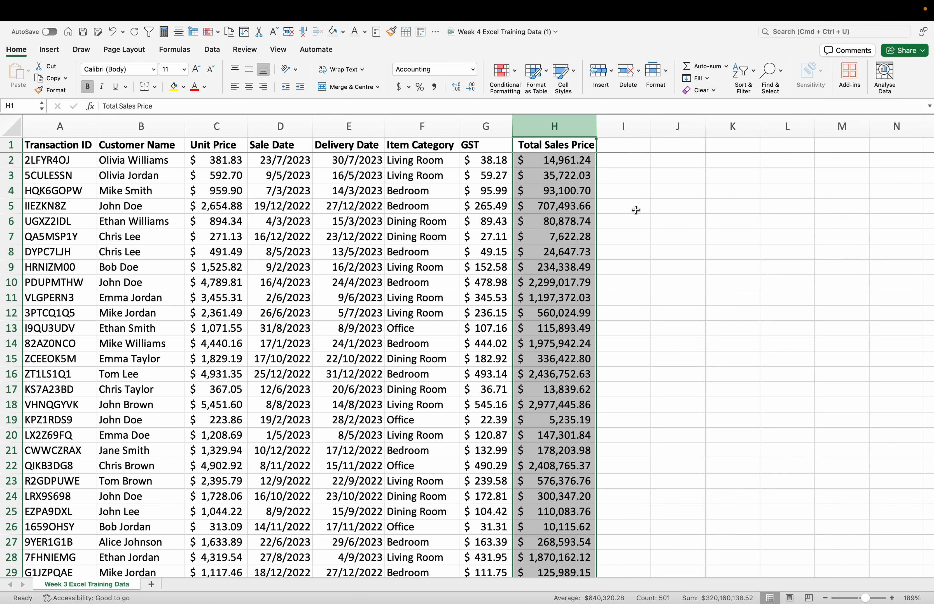
click(609, 198)
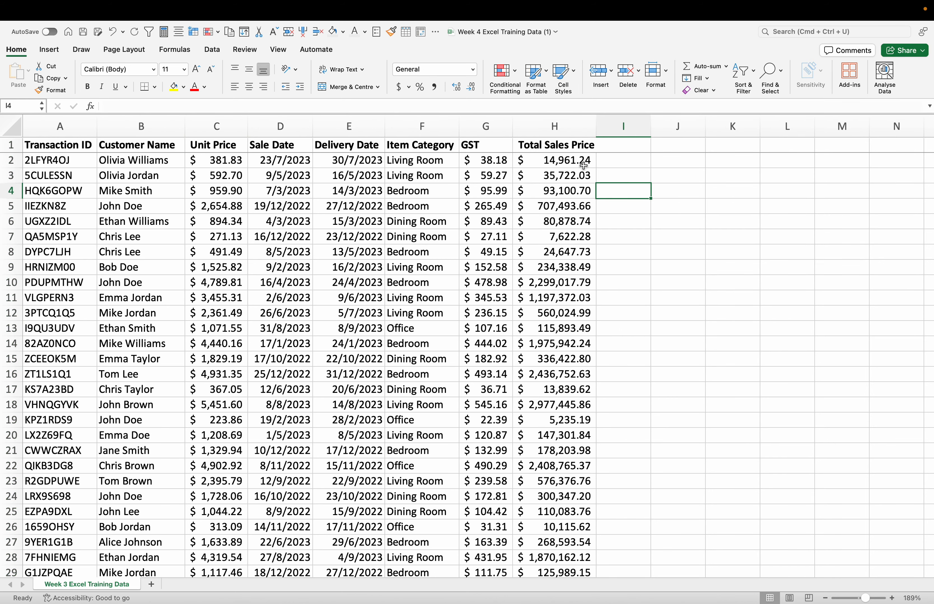
drag(596, 125, 602, 126)
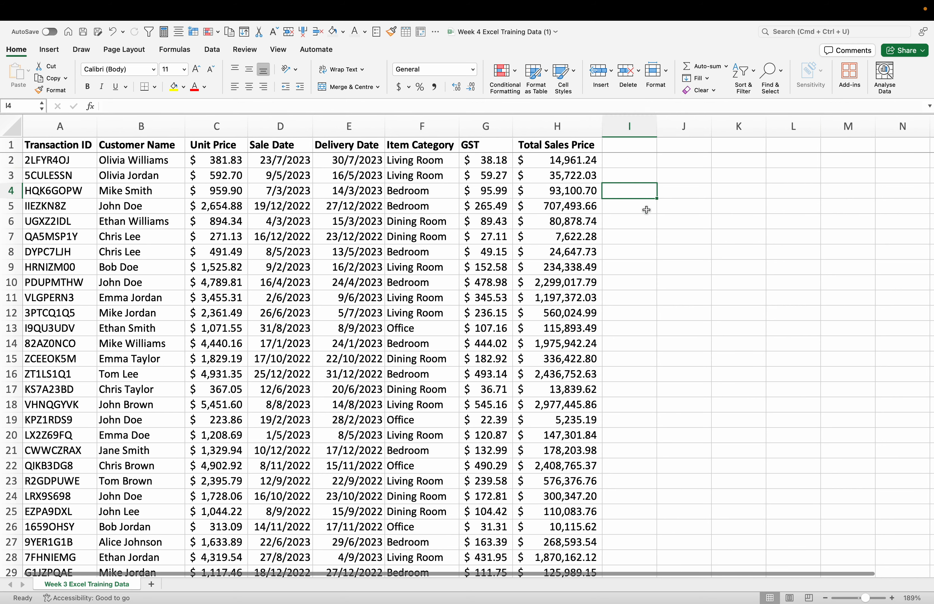
click(647, 210)
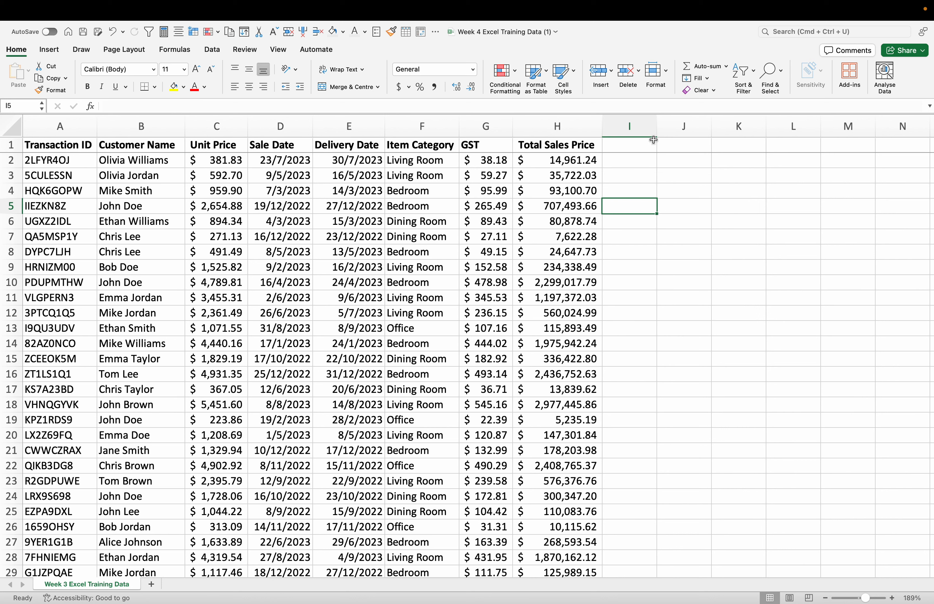
Step: Add the header "Delivery Time" in cell I1 and widen column I to fit it
double_click(635, 146)
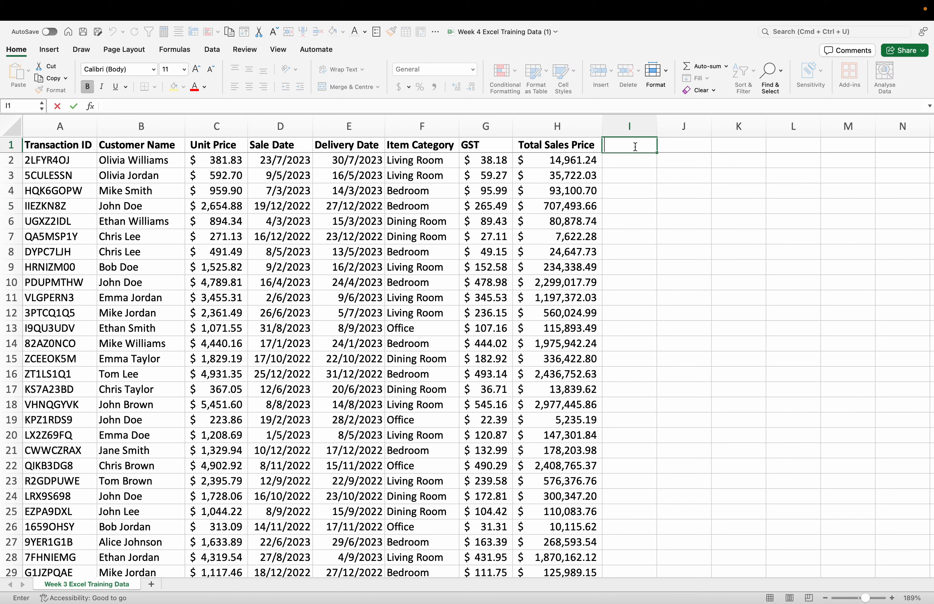
text(Delivery Time)
click(671, 191)
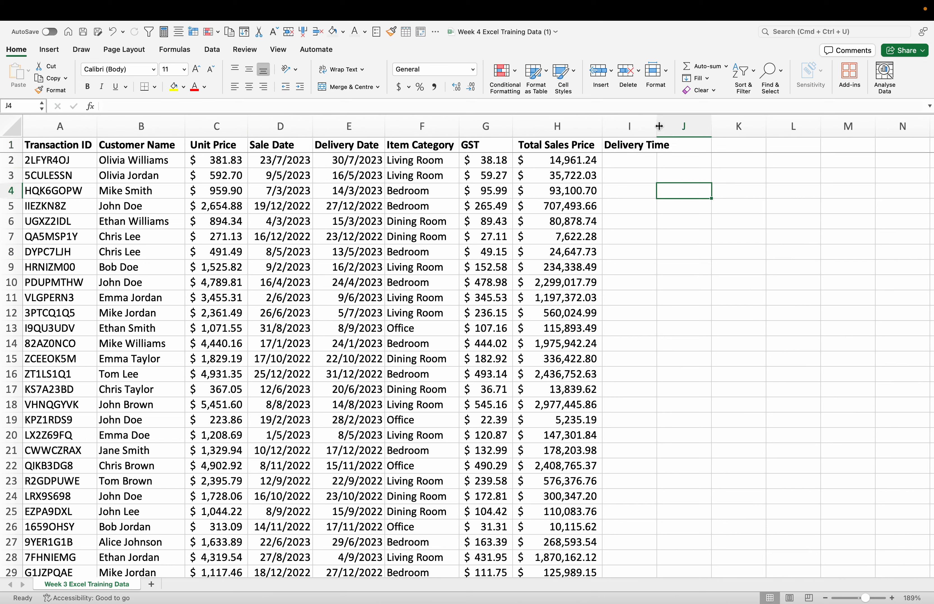
drag(659, 126, 675, 126)
Step: Enter the formula =E2-D2 in cell I2 to calculate the days between sale and delivery
click(639, 161)
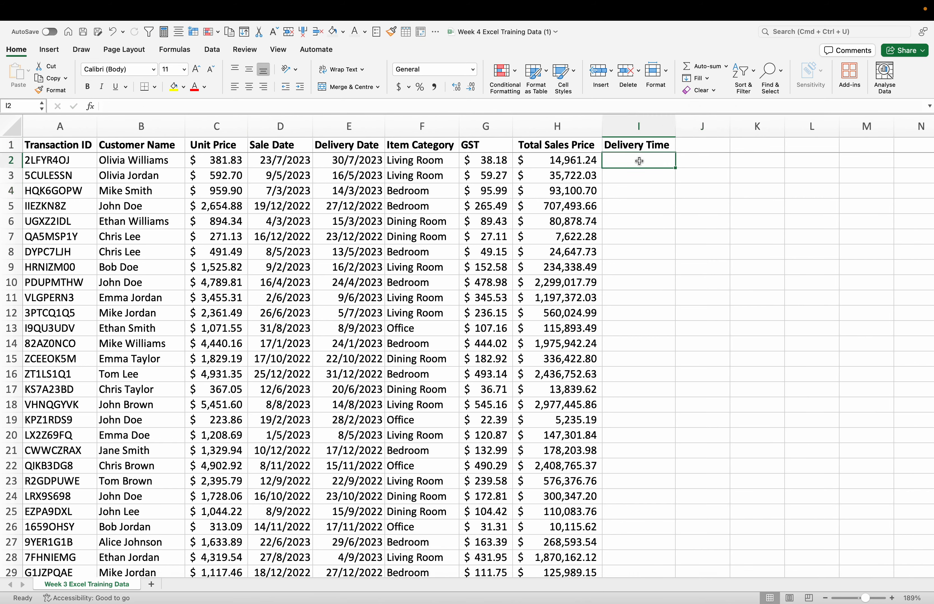
double_click(640, 161)
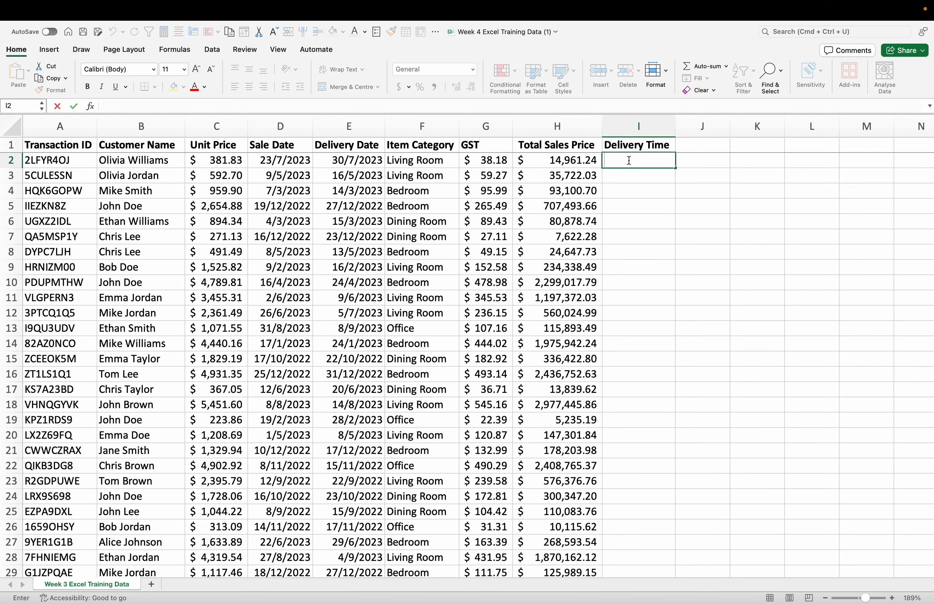
text(E)
key(BackSpace)
key(BackSpace)
key(BackSpace)
text(=C)
key(BackSpace)
text(E2)
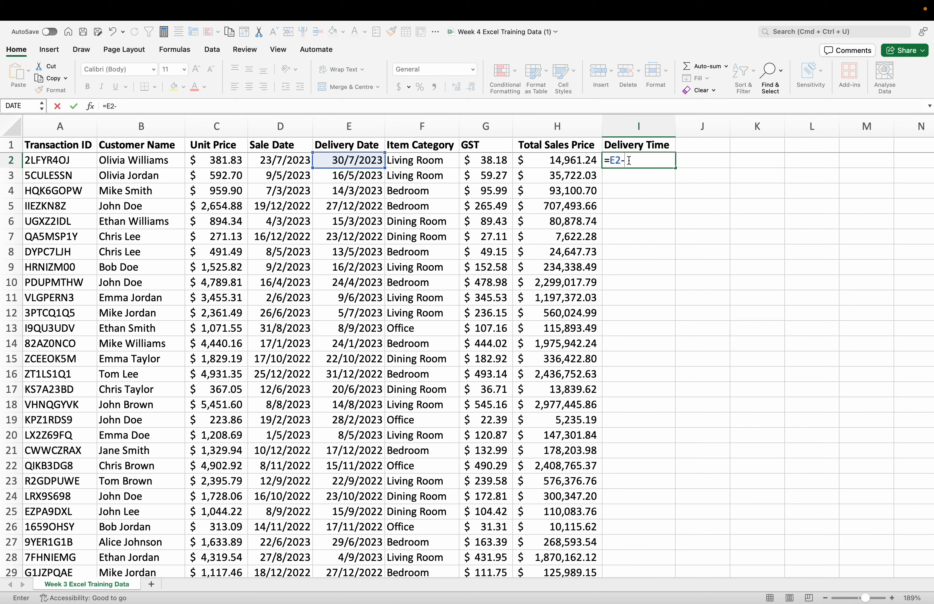
text(-D2)
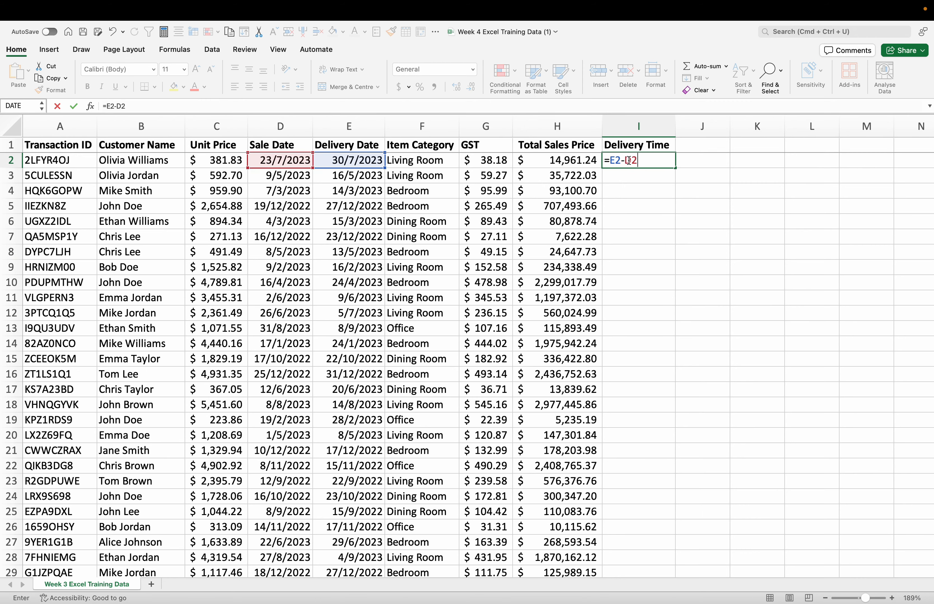
key(Return)
Step: Fill the Delivery Time formula down column I to row 501 and check the filled rows
click(666, 163)
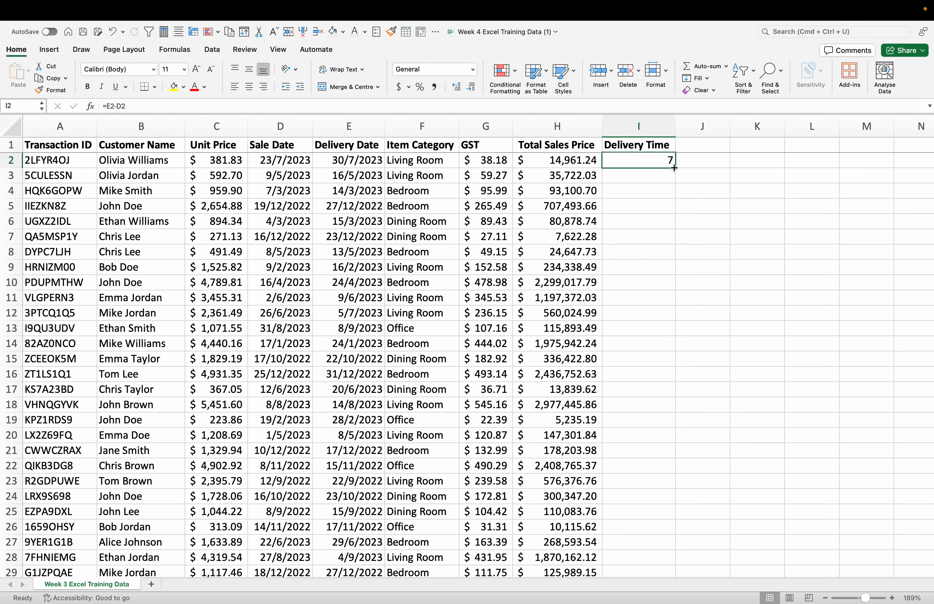
double_click(675, 169)
click(724, 401)
scroll(723, 398, down, 10)
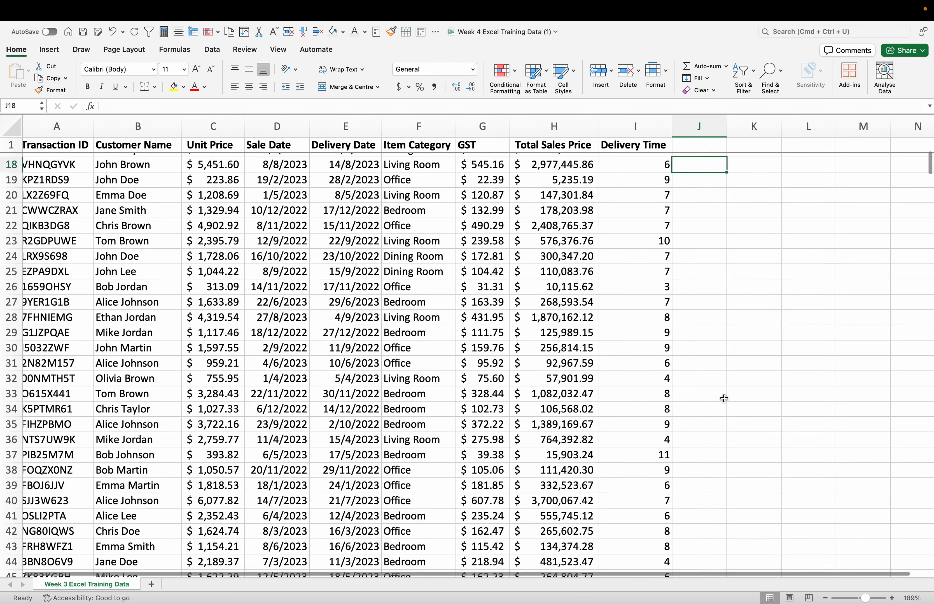
scroll(723, 399, down, 20)
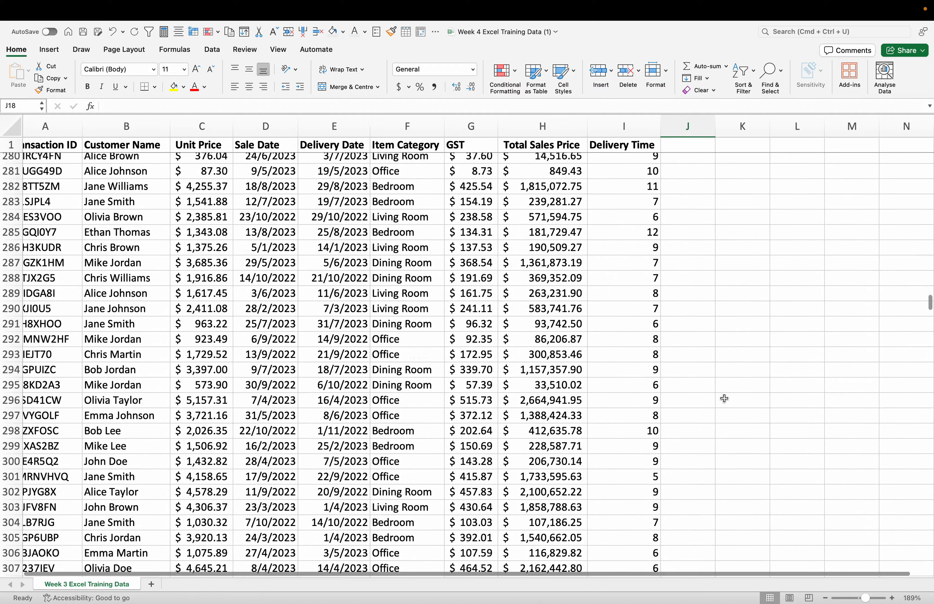
scroll(723, 398, down, 12)
scroll(720, 389, up, 5)
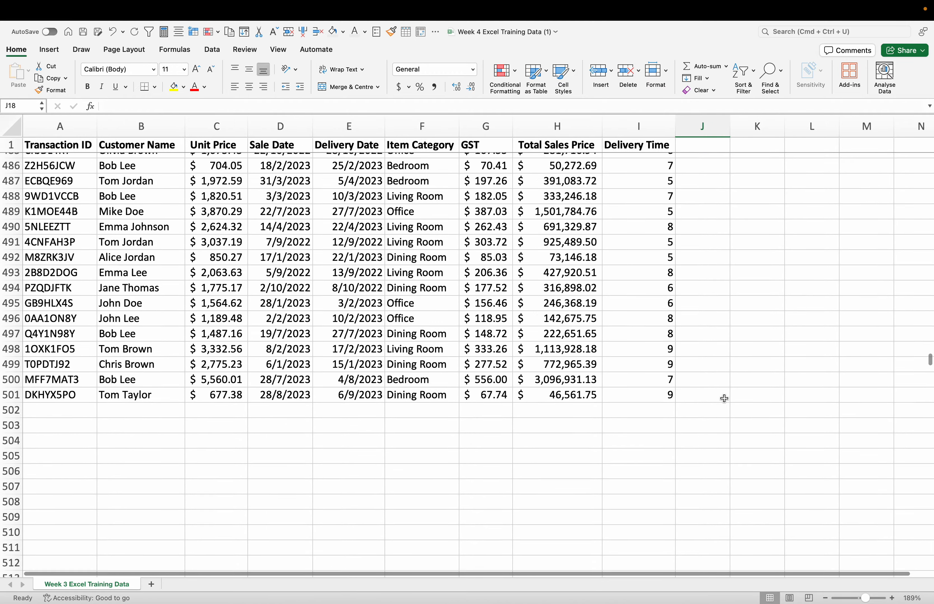
scroll(719, 381, up, 20)
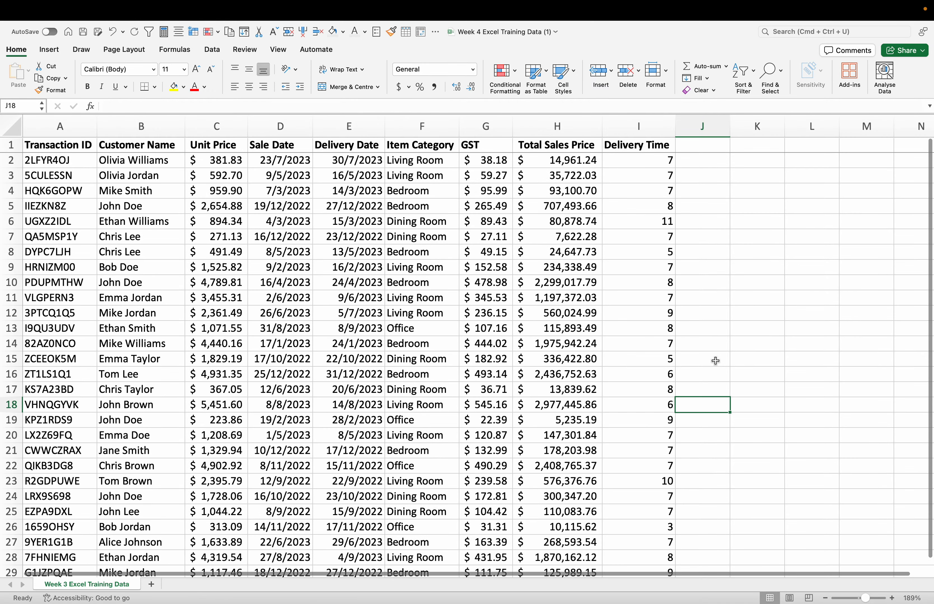
click(689, 196)
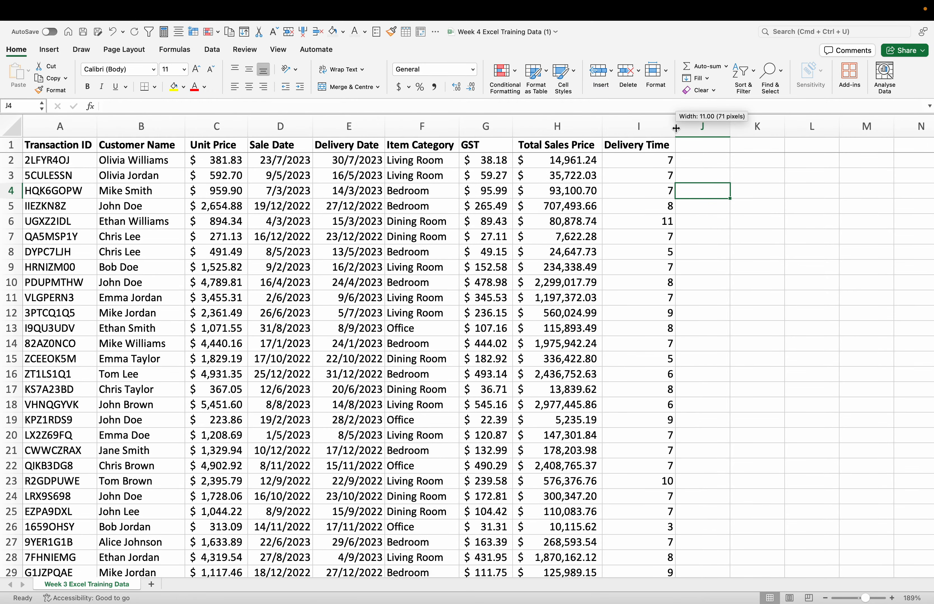
click(722, 222)
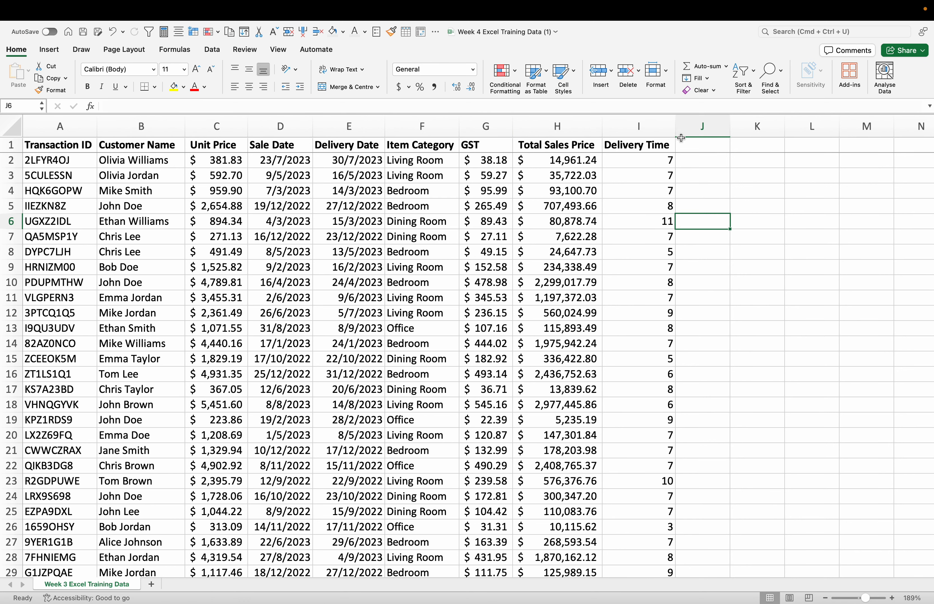
Step: Add the header "Order Year" in cell J1 and widen column J to fit it
double_click(695, 142)
text(Order)
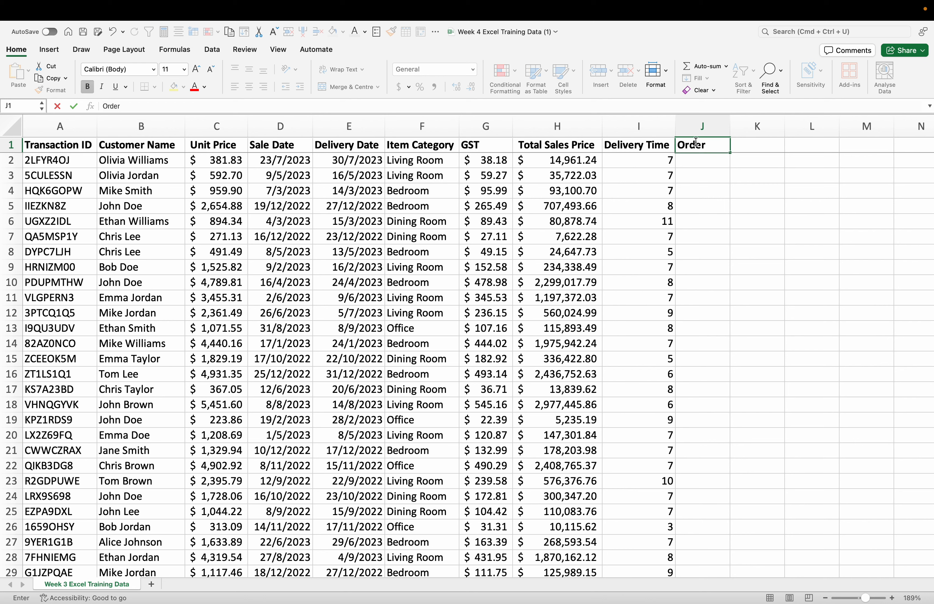
text(Year)
click(761, 205)
drag(729, 127, 733, 127)
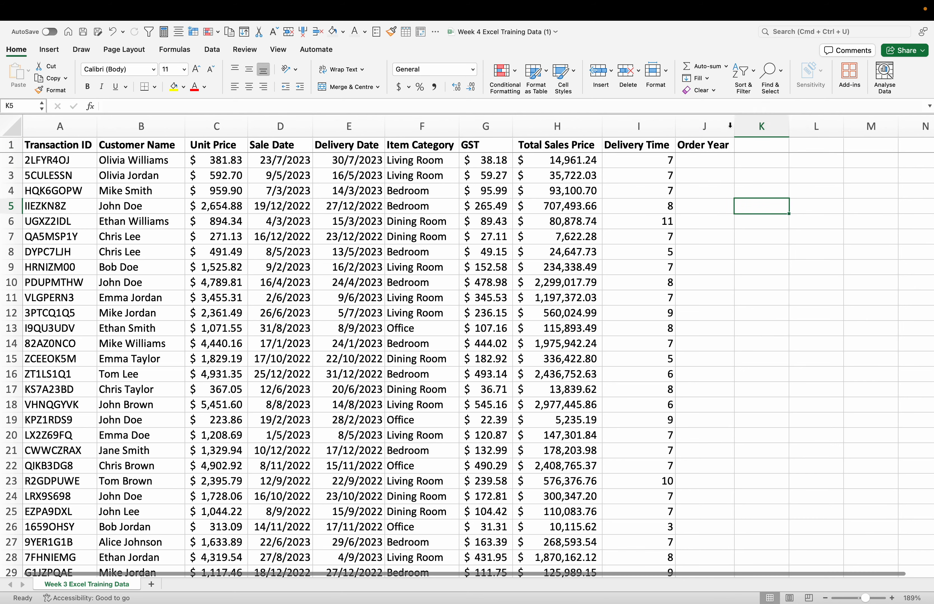
Step: Add the header "Order Month" in cell K1 and widen column K to fit it
click(768, 148)
text(Orde)
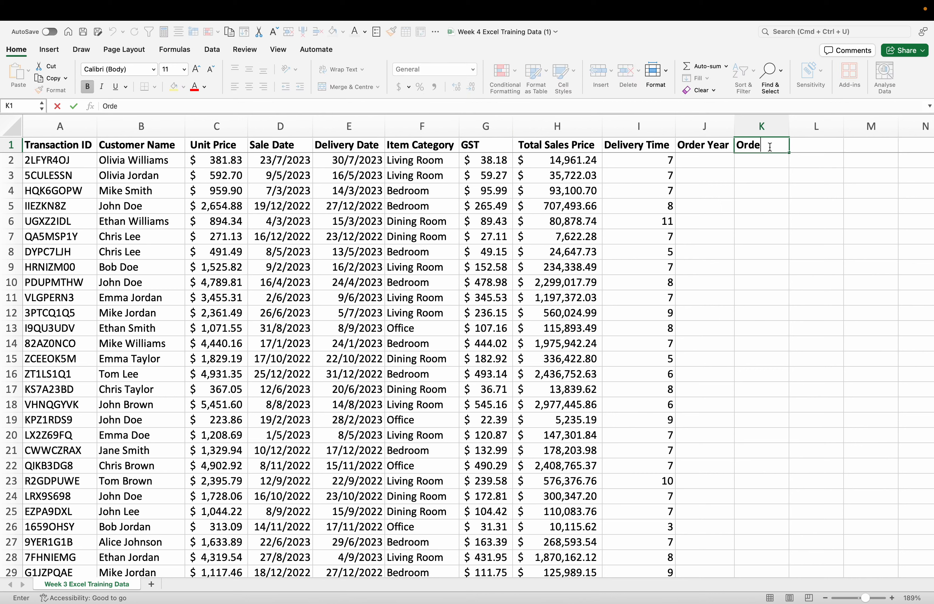
text(r Month)
click(803, 174)
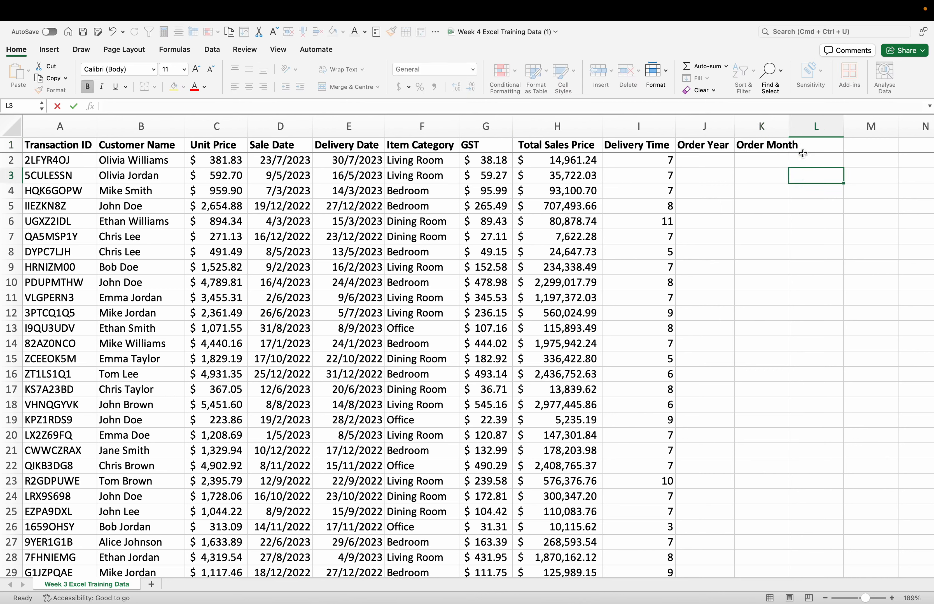
drag(789, 126, 804, 126)
Step: Insert the YEAR function in cell J2 with D2 as its serial number
click(721, 163)
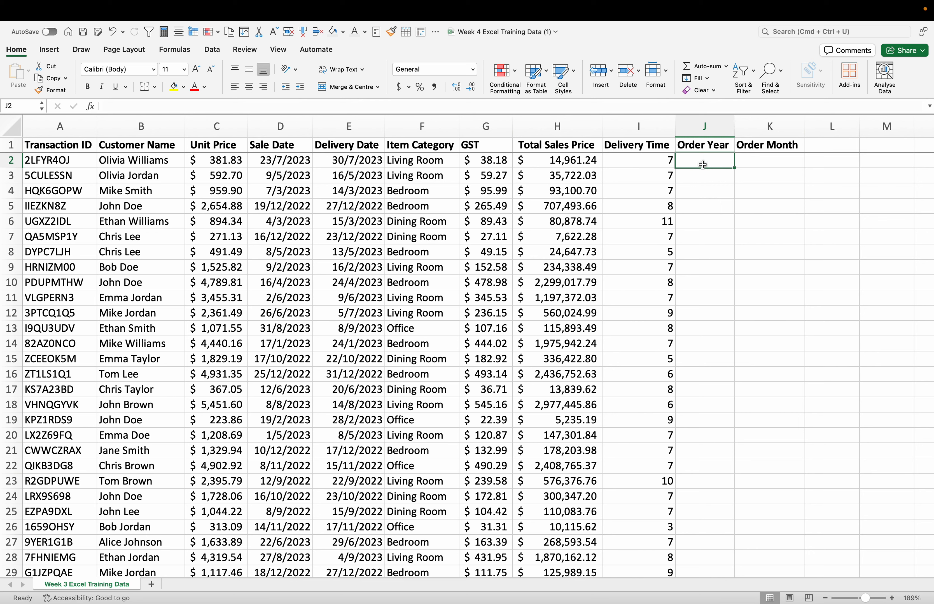
click(182, 48)
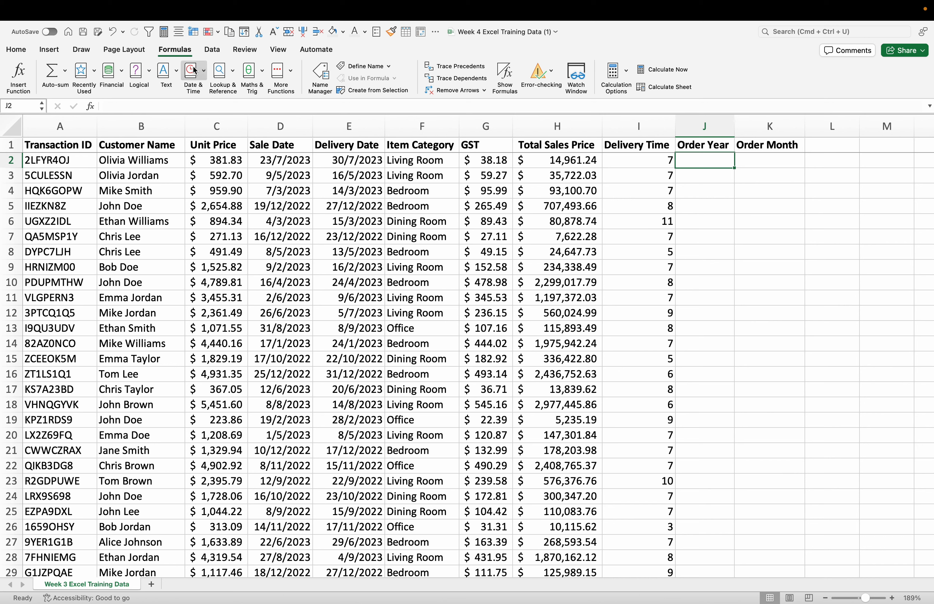
click(201, 71)
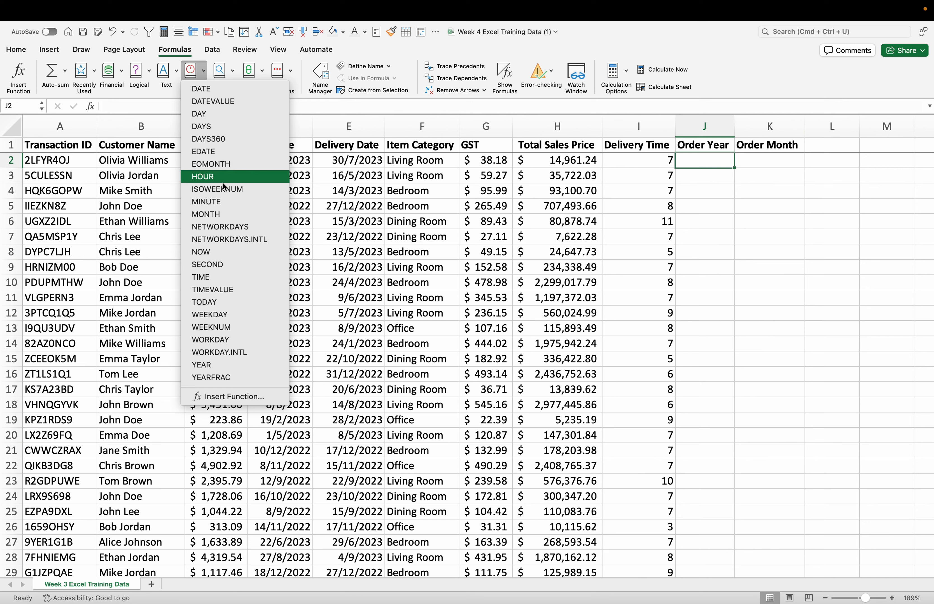
click(234, 365)
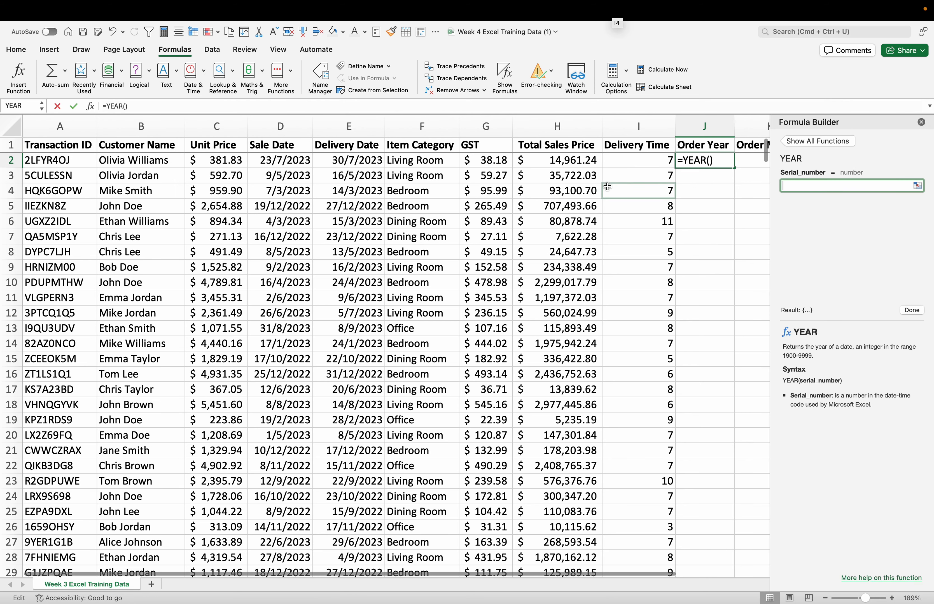
click(827, 185)
text(D2)
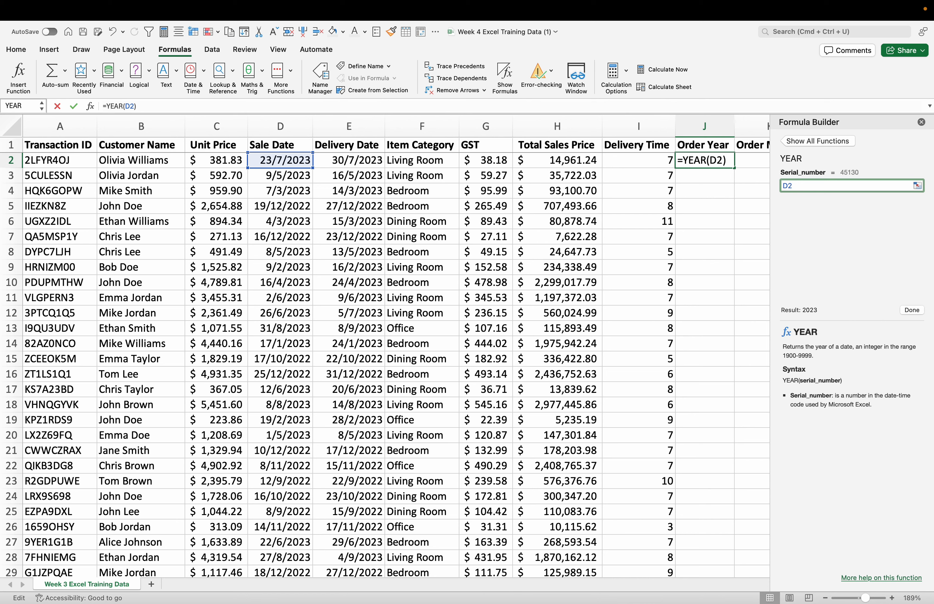
click(912, 310)
click(718, 188)
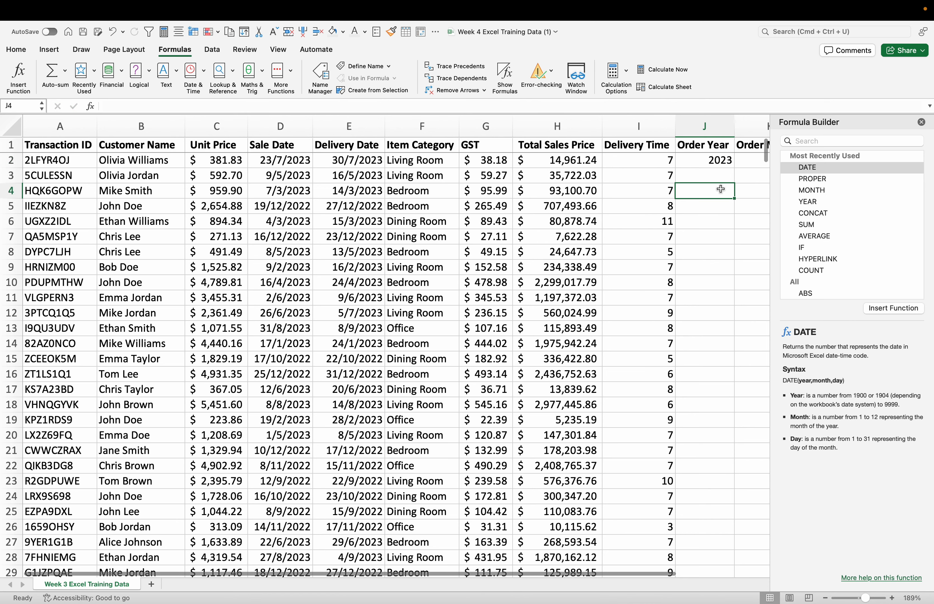
Step: Fill the YEAR formula down the Order Year column, close the Formula Builder and check the filled rows
click(725, 168)
drag(734, 168, 734, 251)
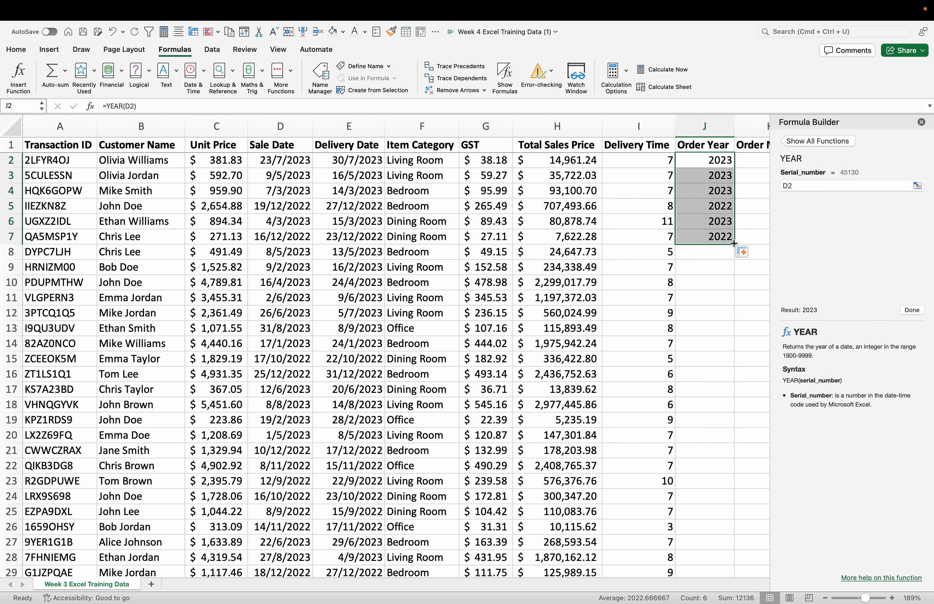
double_click(733, 244)
click(742, 251)
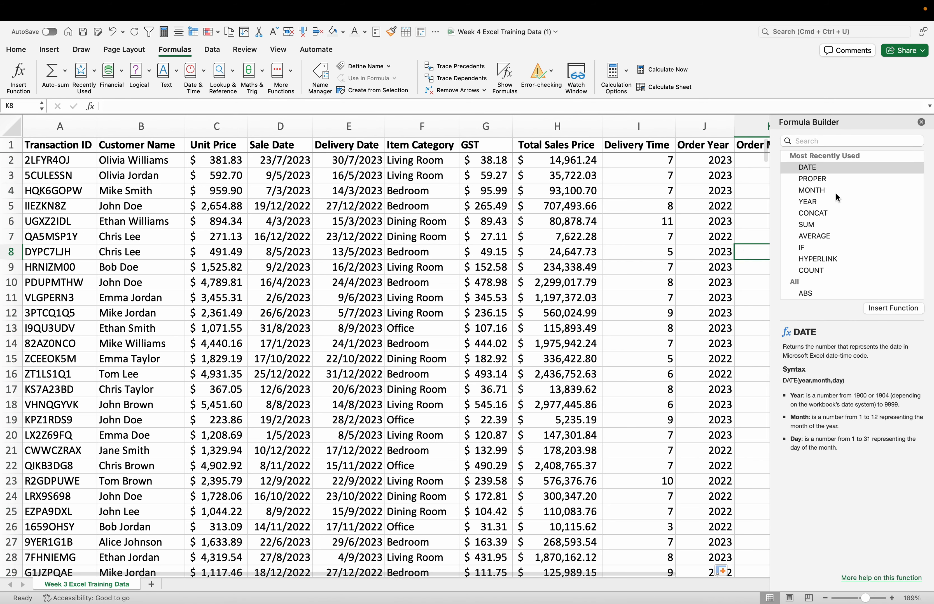
click(921, 123)
click(791, 194)
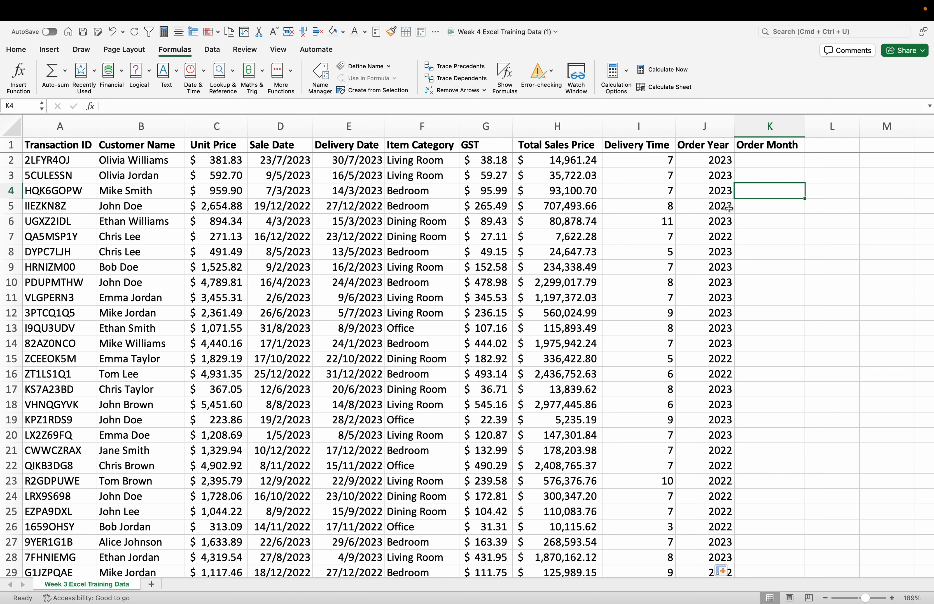
scroll(741, 454, down, 20)
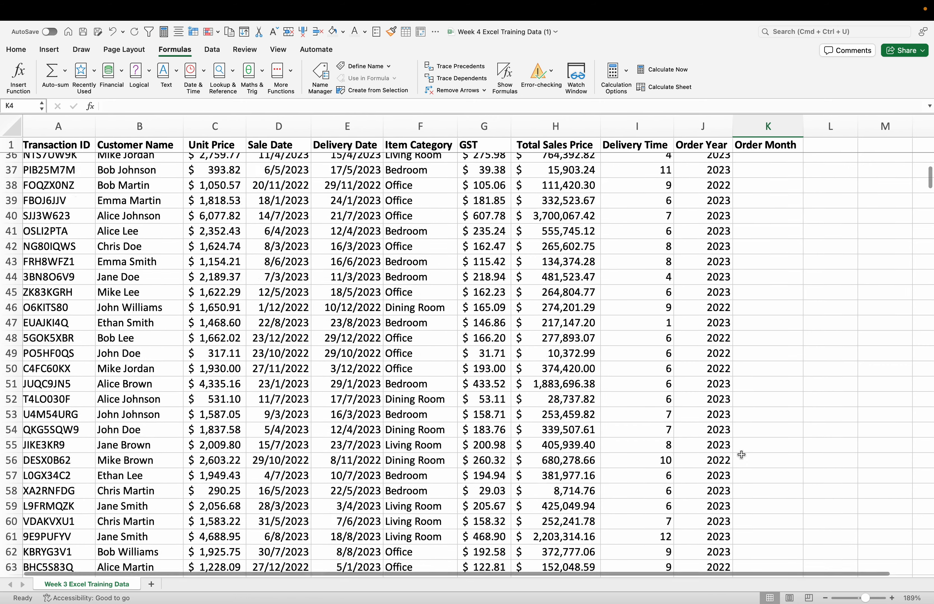
scroll(740, 455, down, 14)
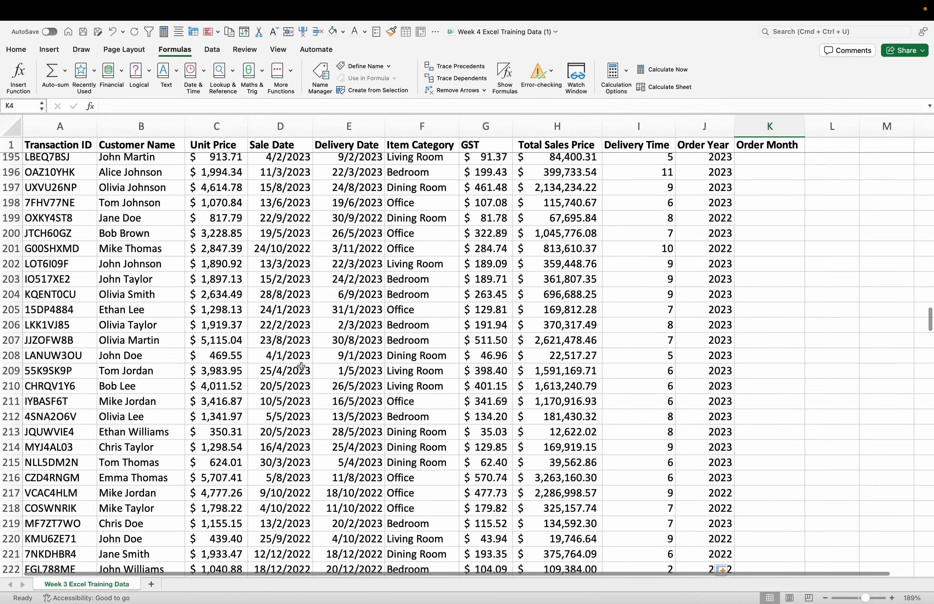
click(299, 372)
key(Right)
key(Right)
key(Right)
key(Right)
key(Right)
key(Right)
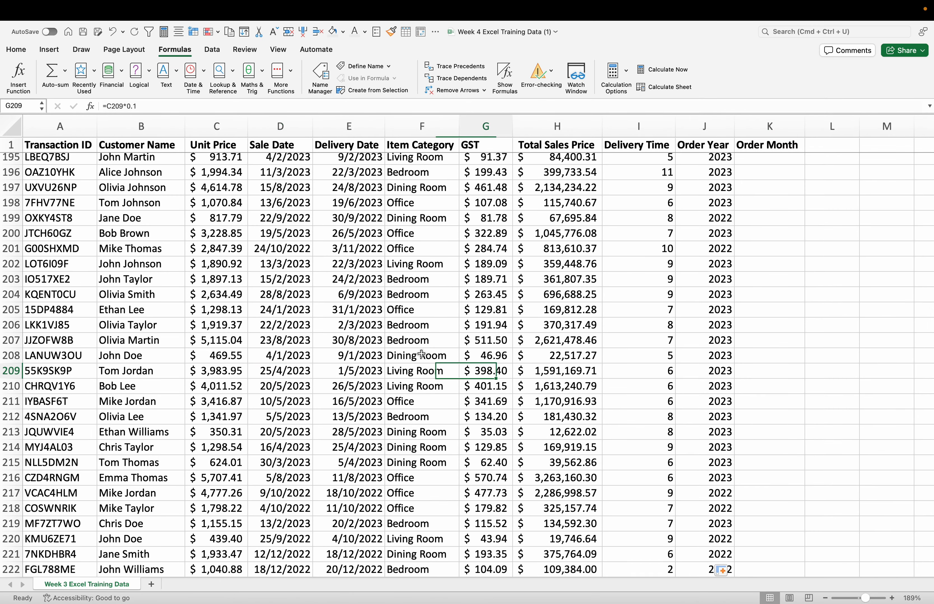
click(798, 349)
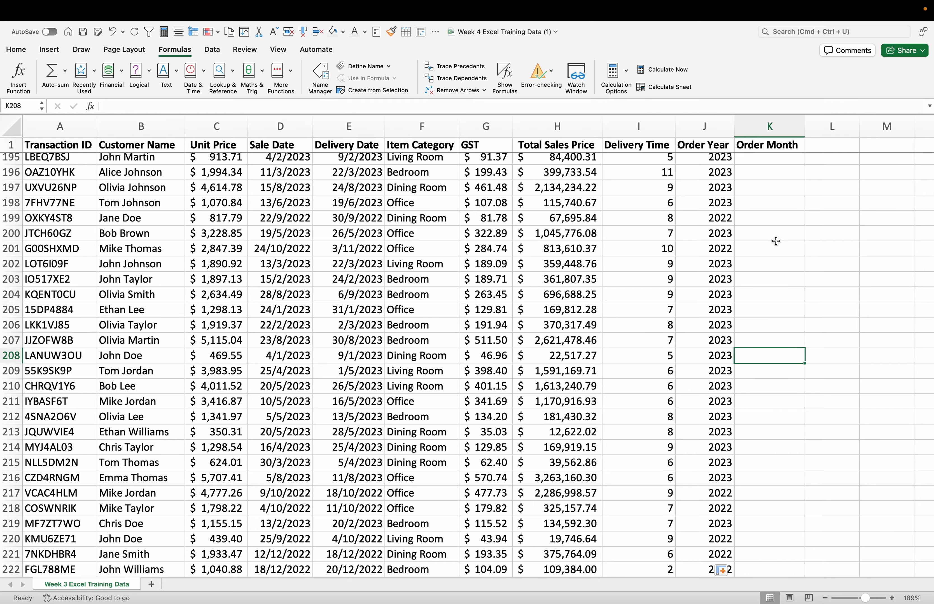
Step: Insert the MONTH function in cell K2 with D2 as its serial number and close the Formula Builder
scroll(775, 241, up, 20)
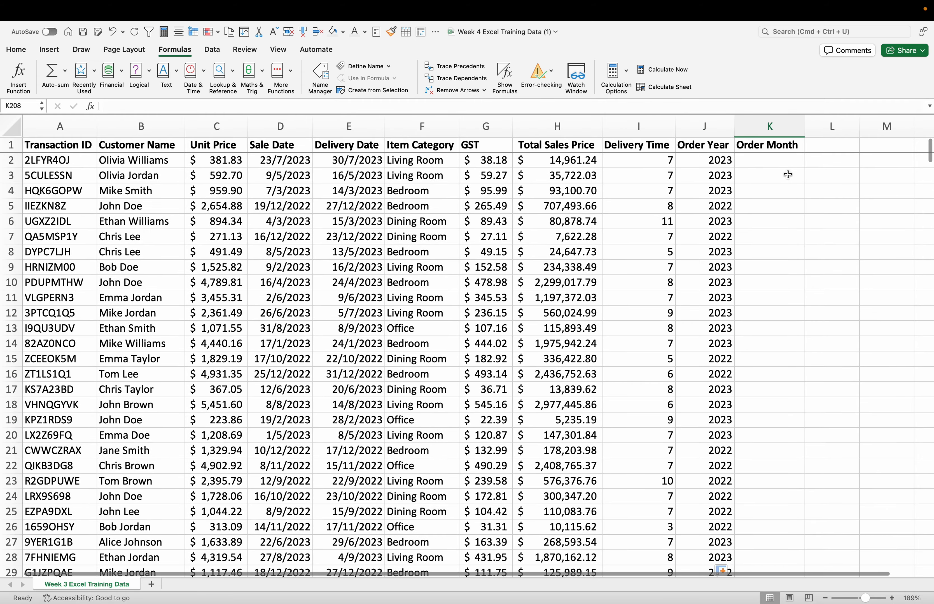
click(776, 160)
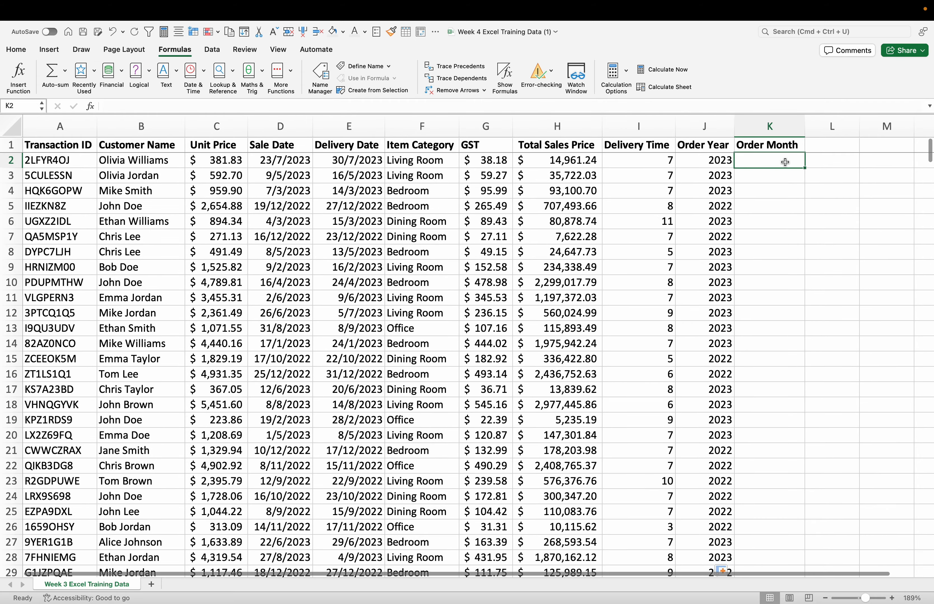
double_click(770, 161)
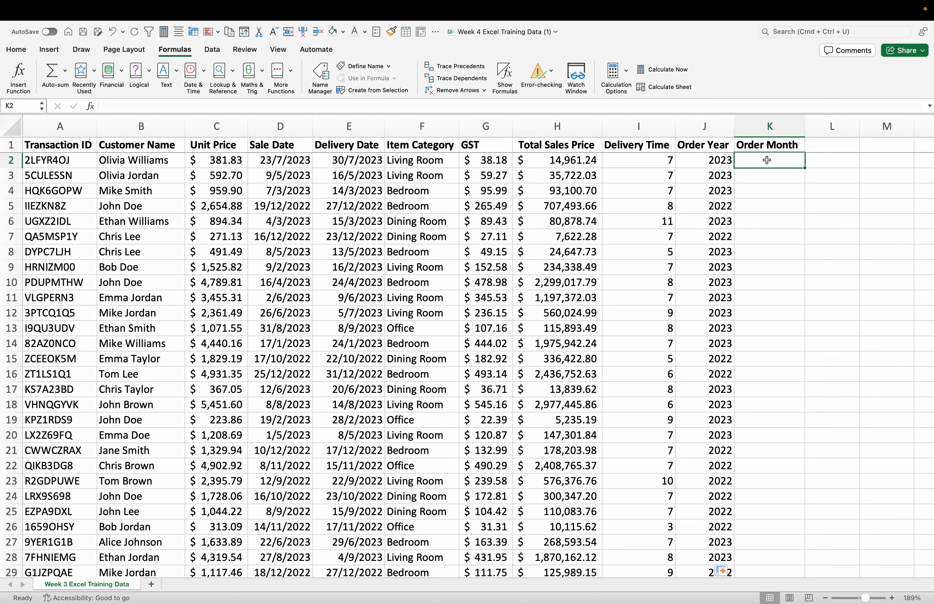
click(204, 70)
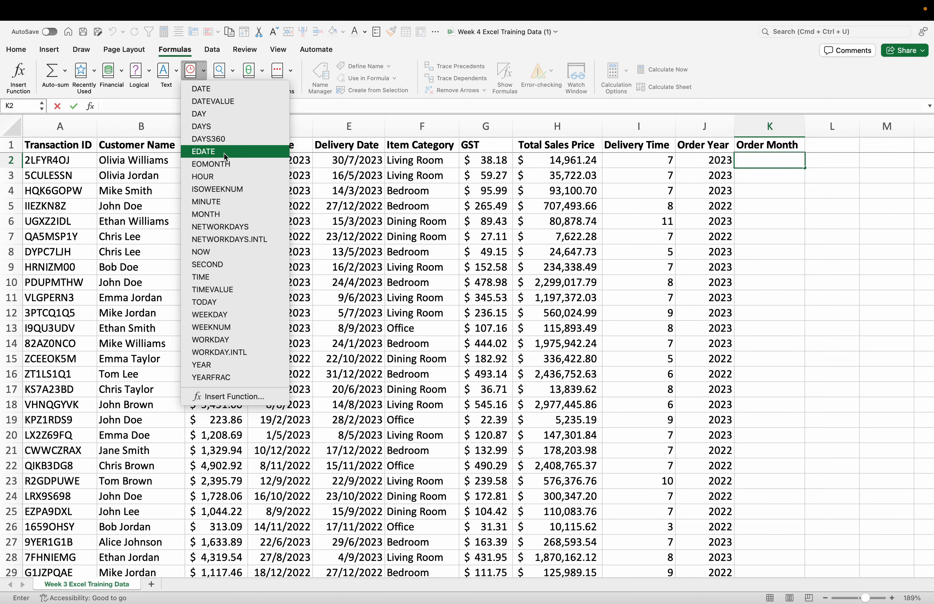
click(218, 214)
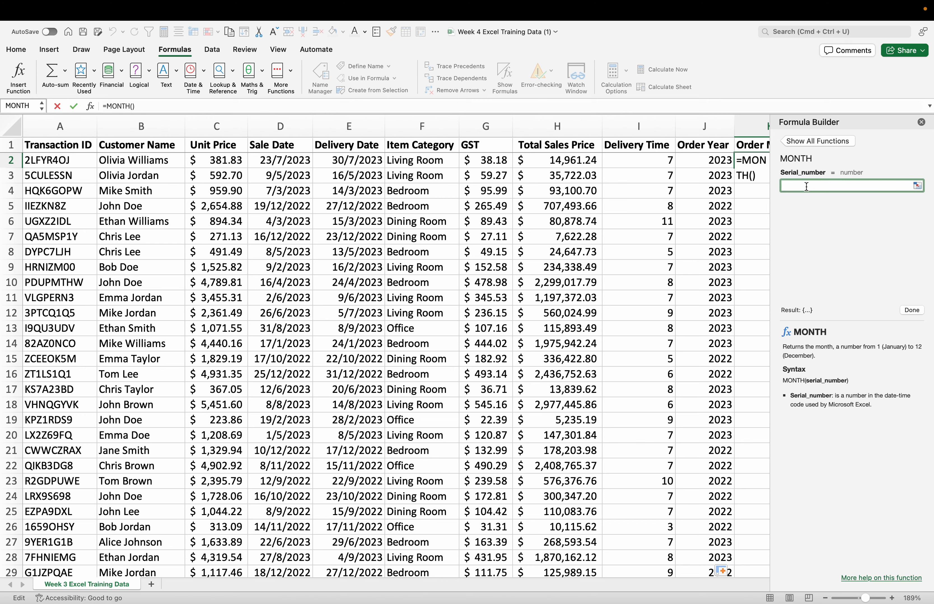
text(D2)
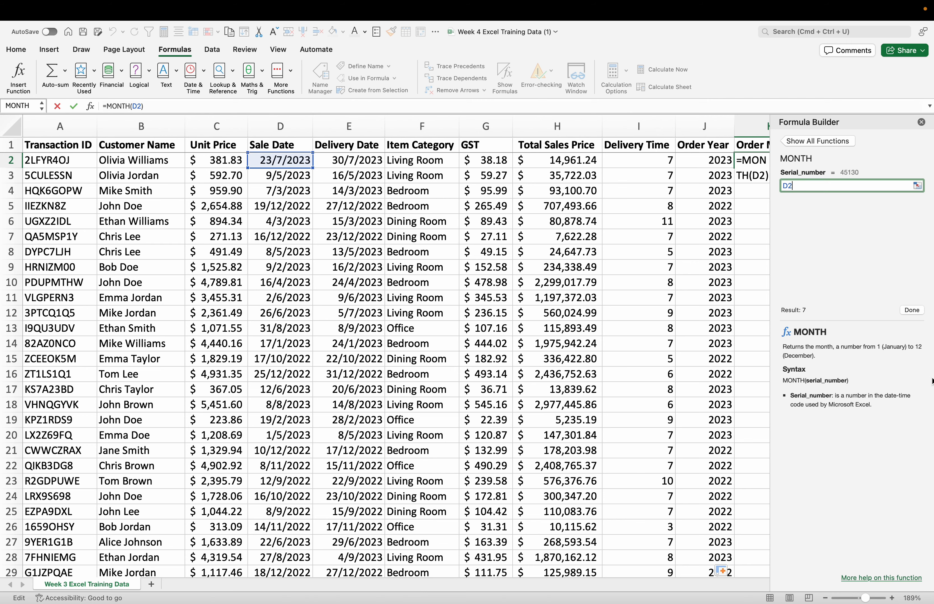
click(911, 310)
click(750, 225)
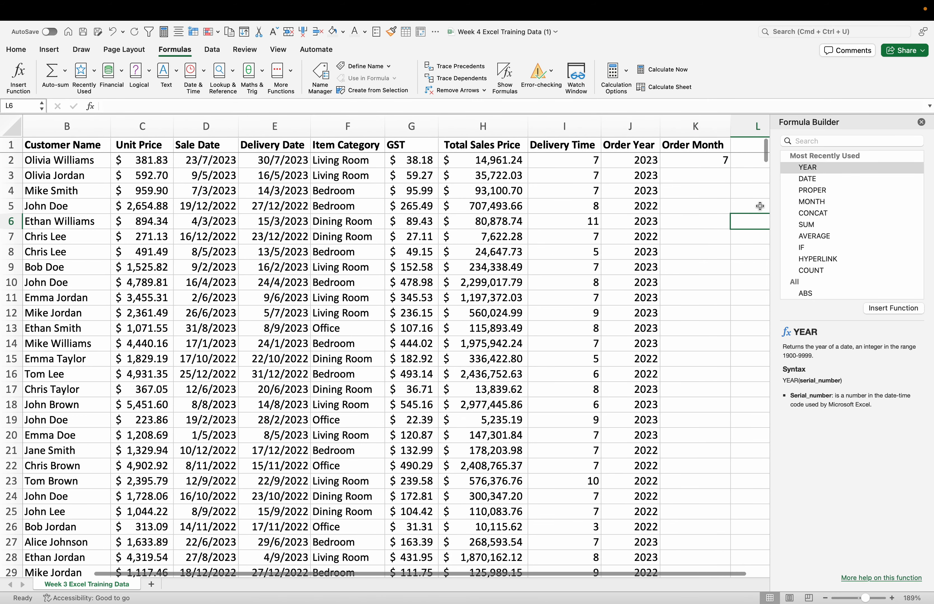
click(923, 124)
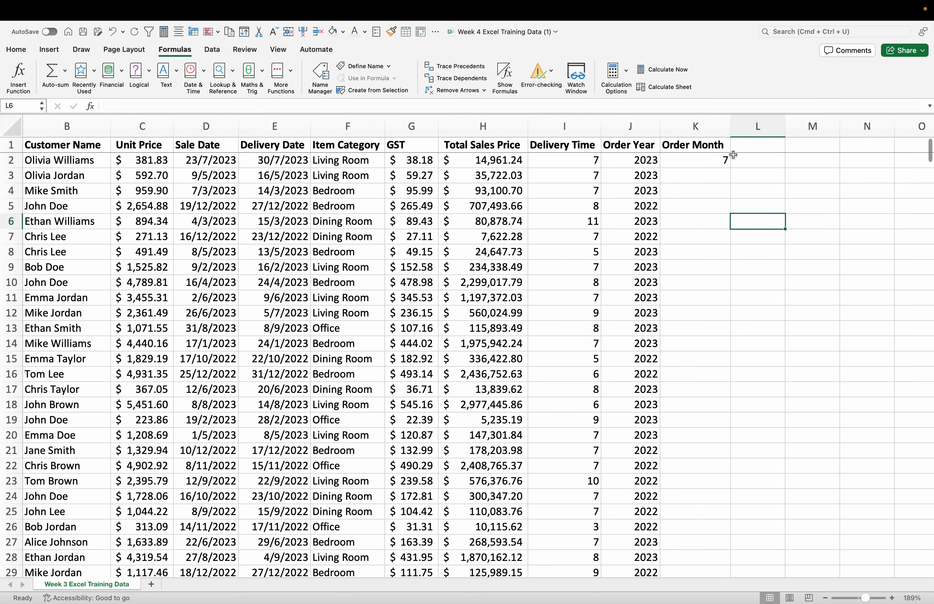
Step: Fill the MONTH formula from K2 down the Order Month column
click(714, 159)
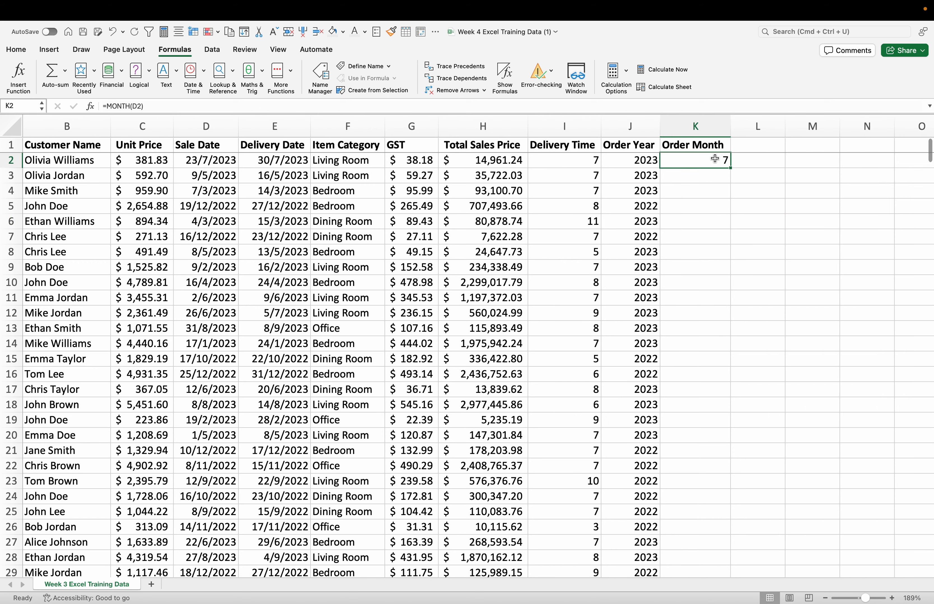
double_click(730, 168)
click(766, 235)
Step: Check the Order Month values against the sale dates down the table and return to the first rows
scroll(709, 377, down, 20)
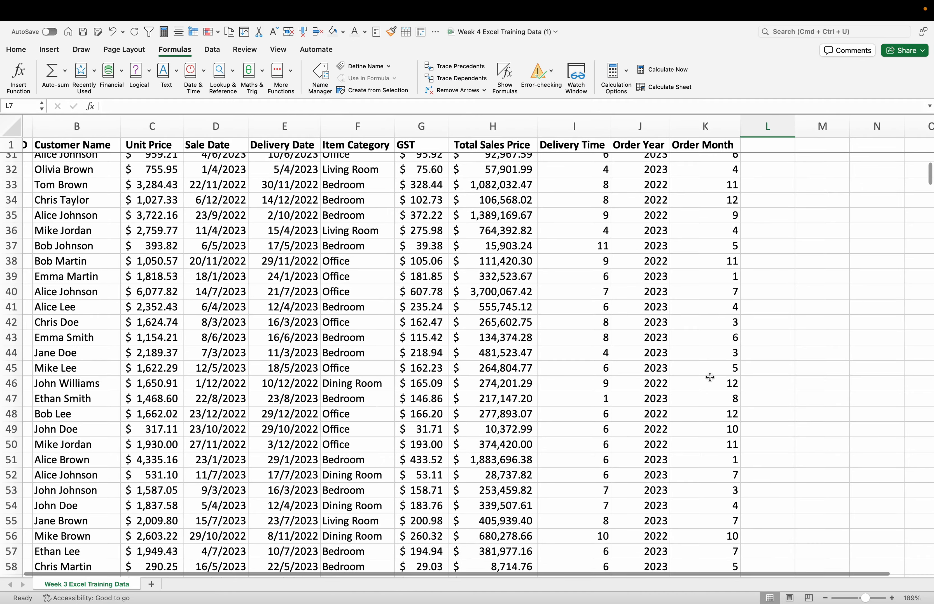
scroll(709, 376, down, 12)
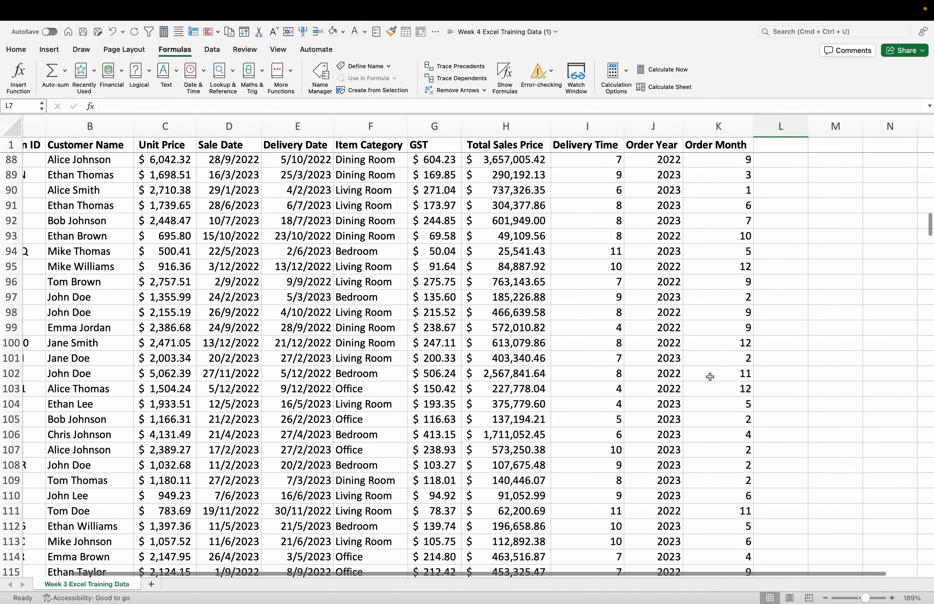
scroll(733, 417, down, 3)
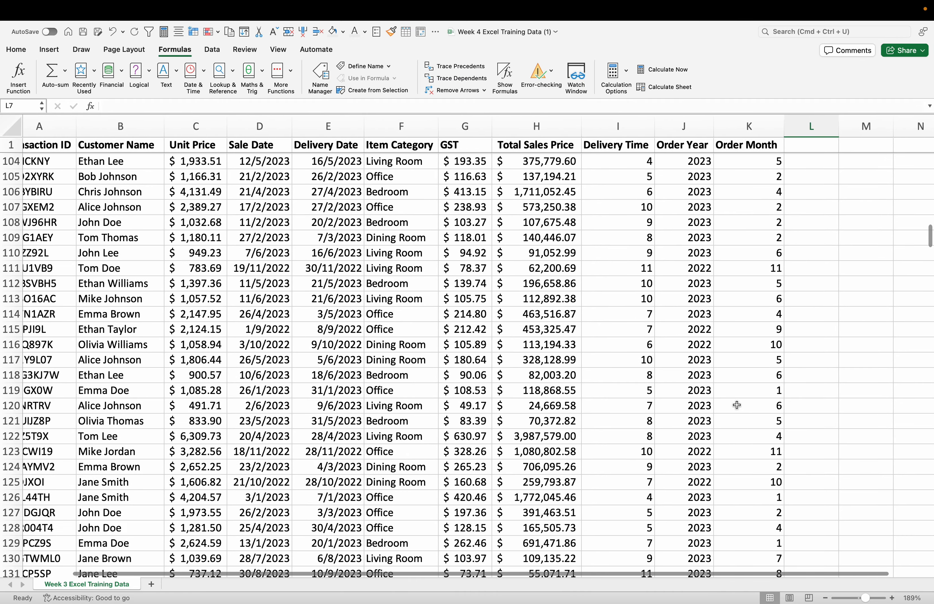
scroll(422, 473, down, 20)
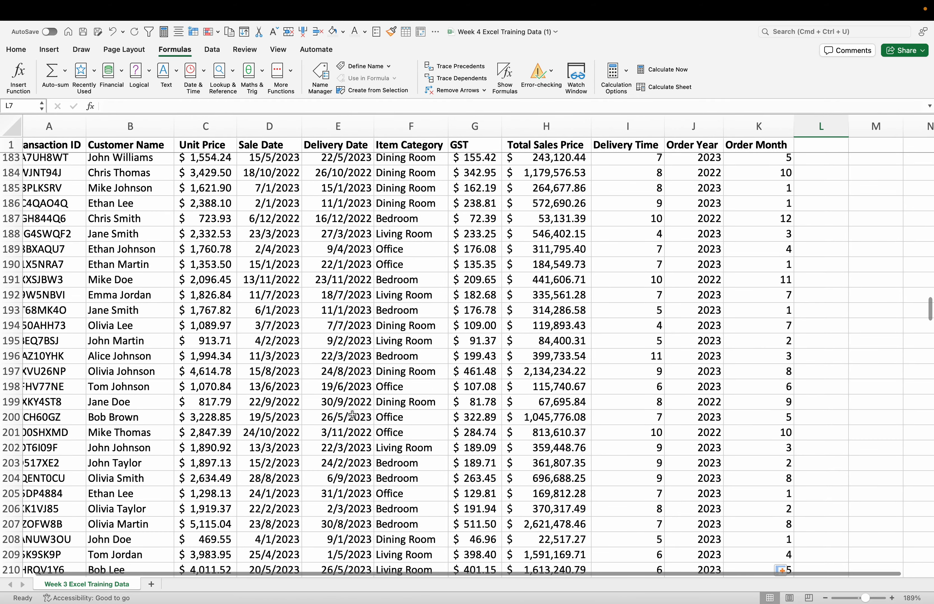
scroll(399, 413, down, 1)
click(369, 352)
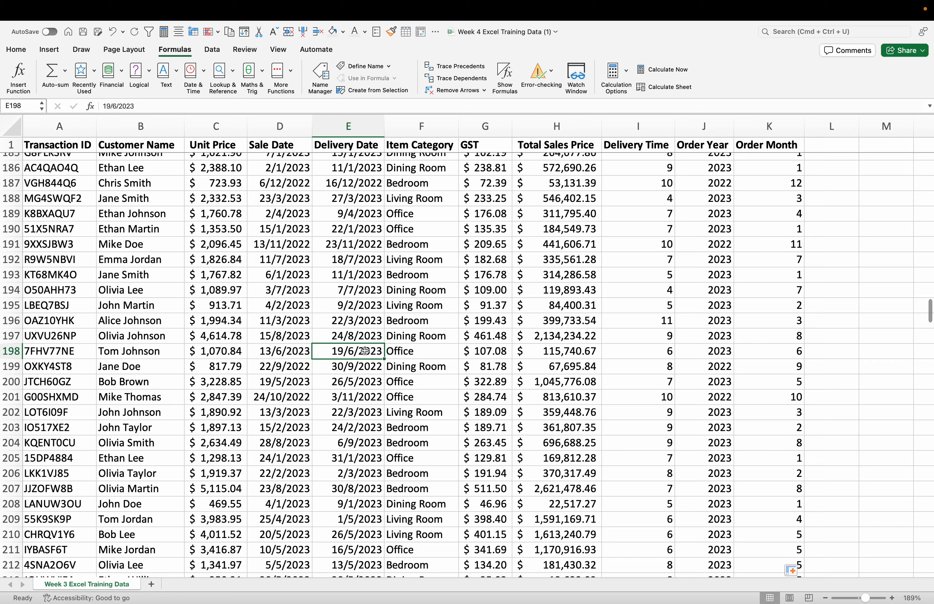
key(Right)
key(Right)
key(Right)
key(Right)
key(Right)
key(Right)
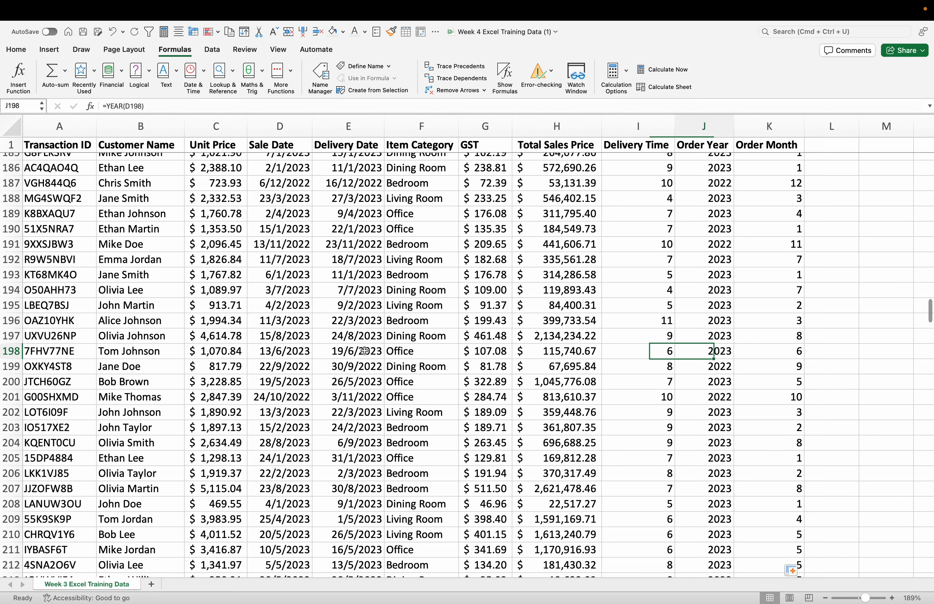
click(839, 291)
scroll(839, 287, up, 20)
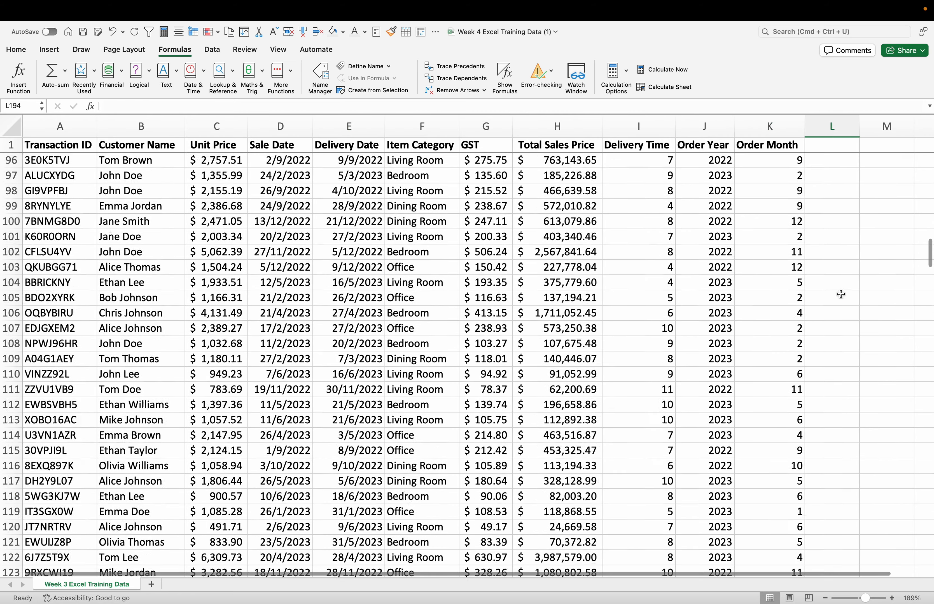
click(831, 236)
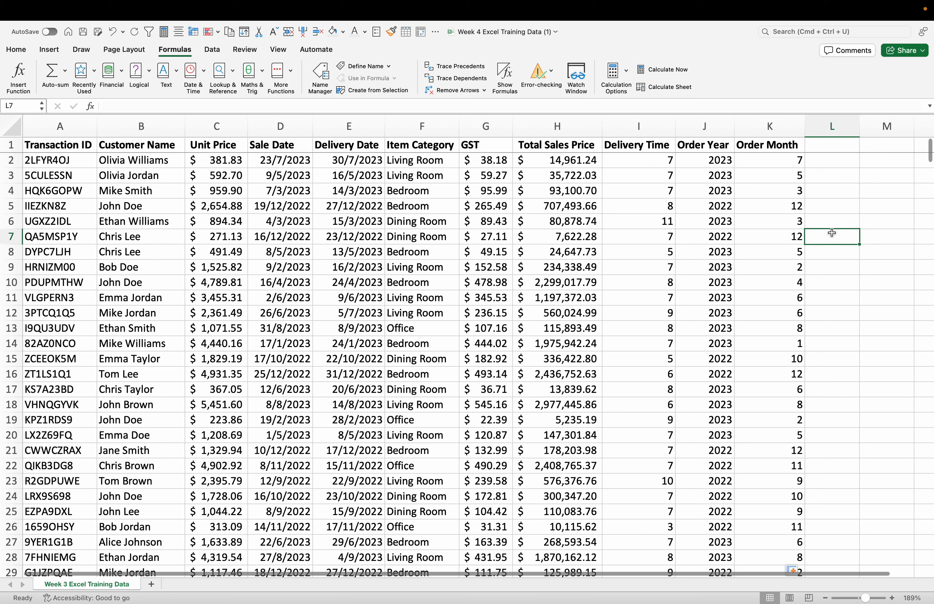
click(836, 193)
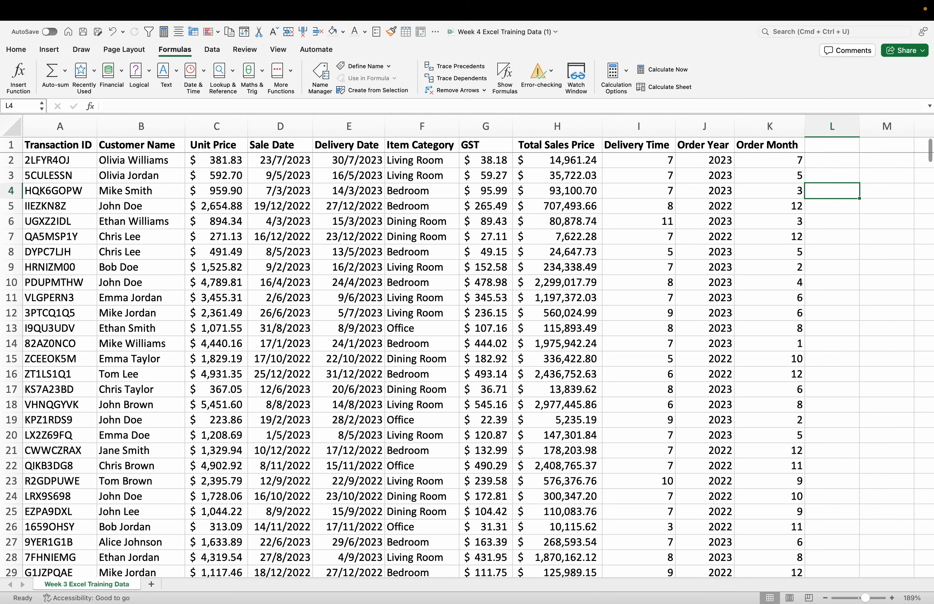
Step: Start a pivot table with cell A1 as its source and a new worksheet as its location
click(868, 241)
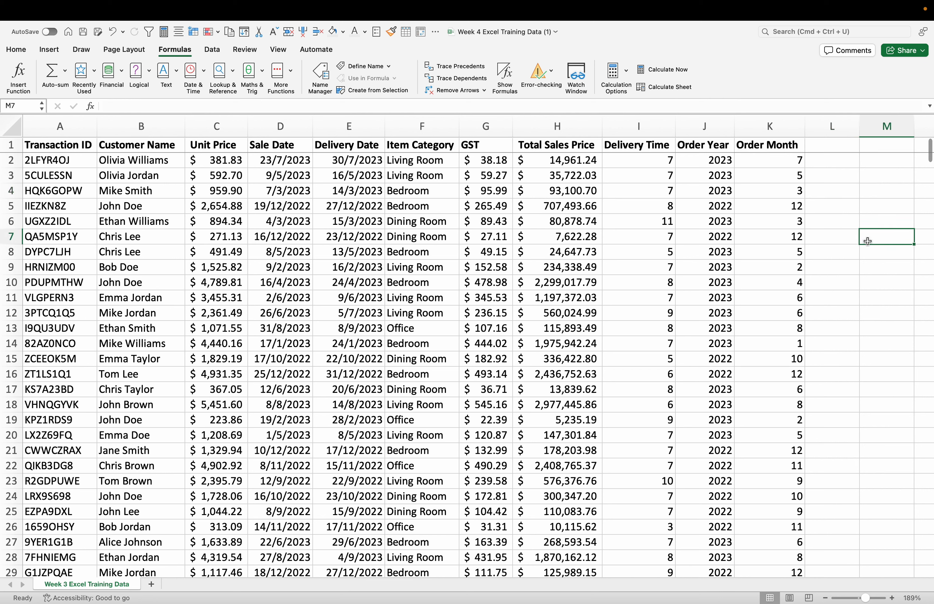
click(49, 50)
click(15, 75)
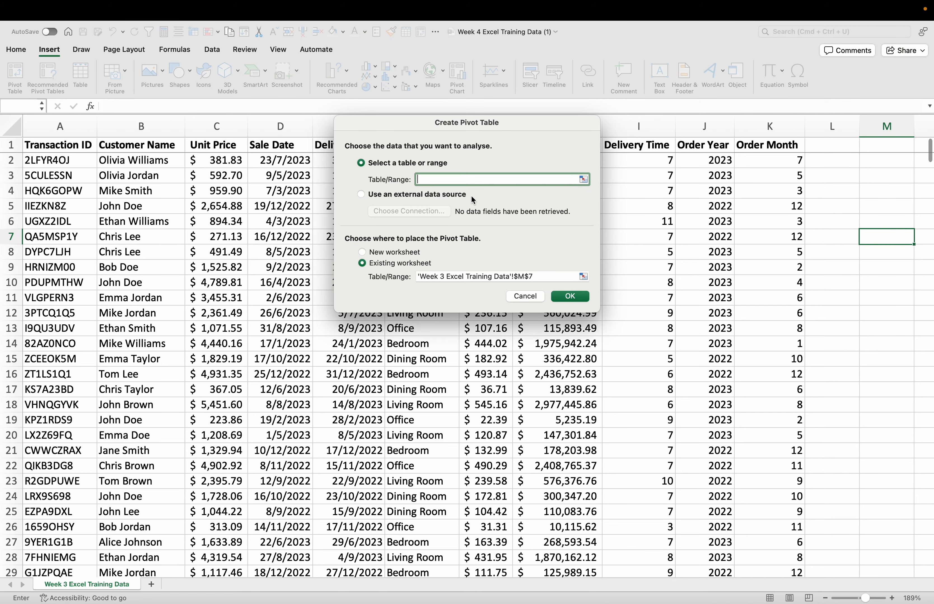
click(56, 145)
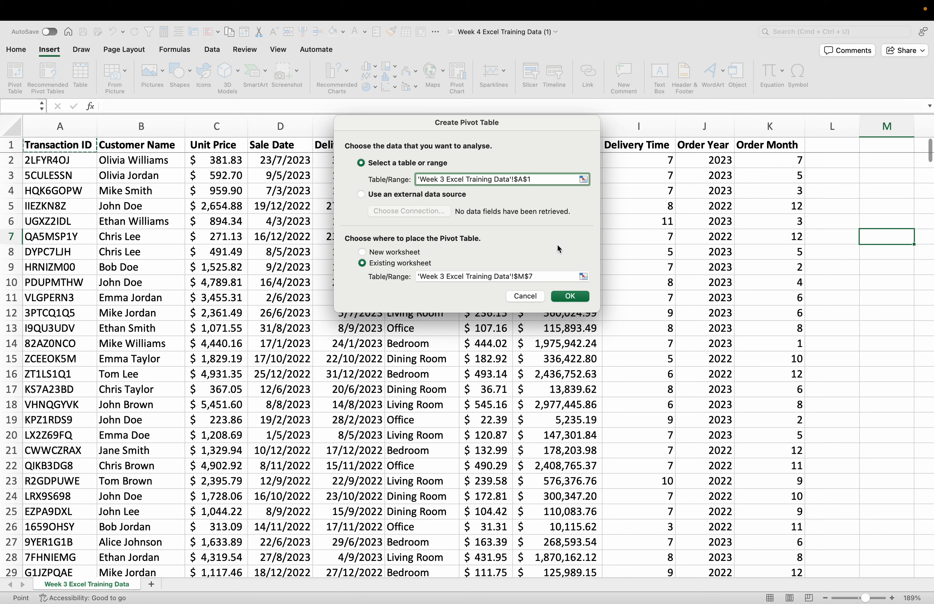
click(410, 255)
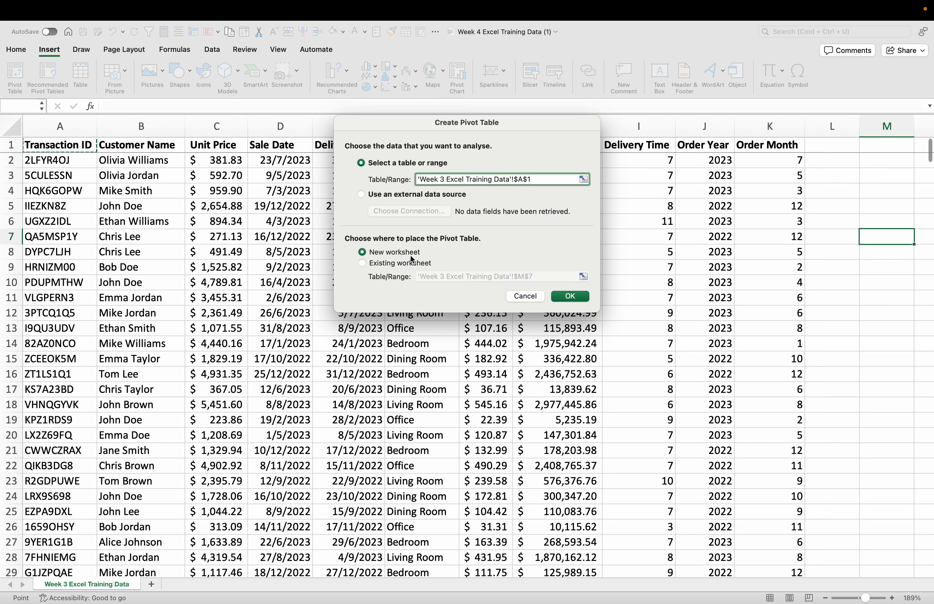
Step: Try to create the pivot table from cell A1 alone, and try column A and the whole sheet as its source
click(568, 297)
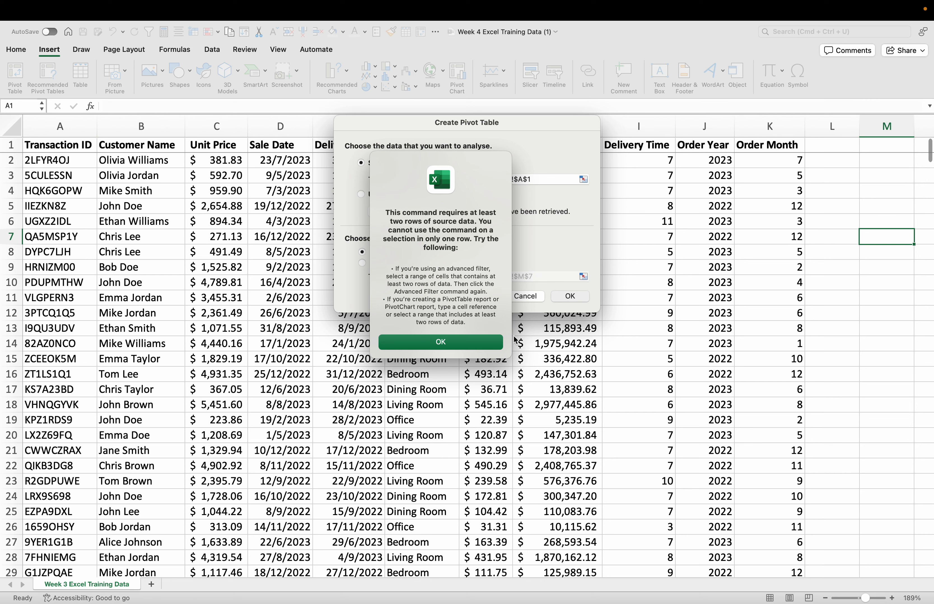
click(477, 343)
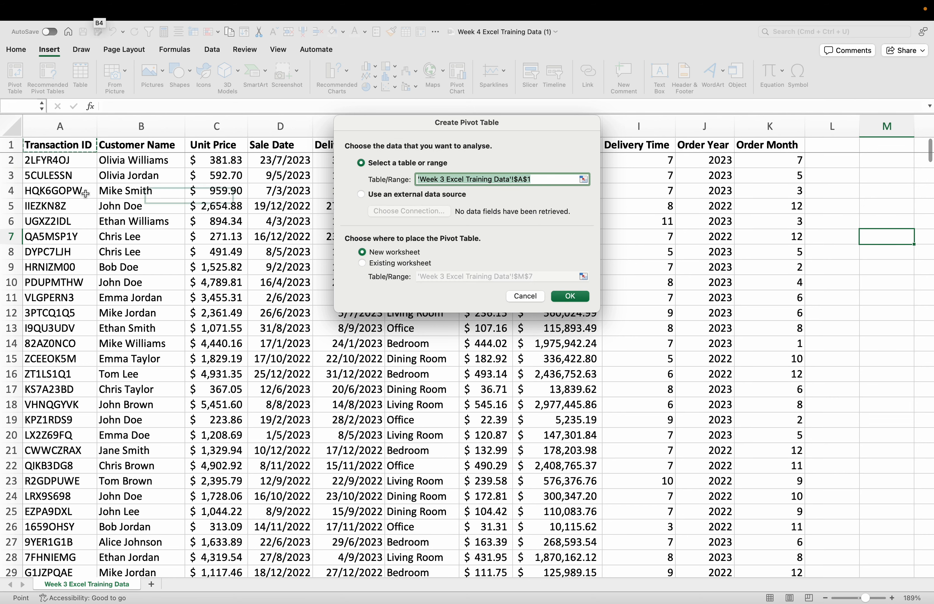
click(31, 130)
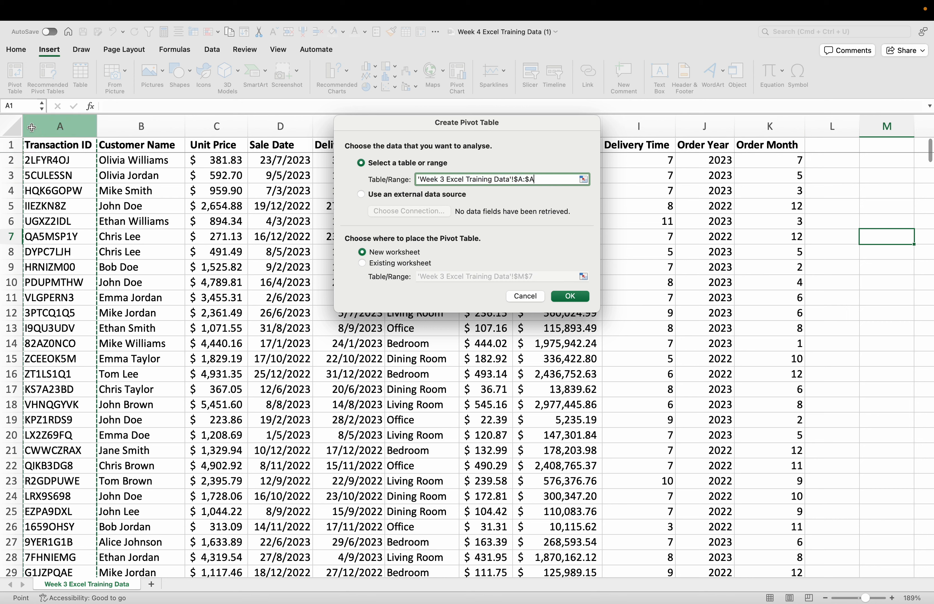
click(18, 128)
click(46, 127)
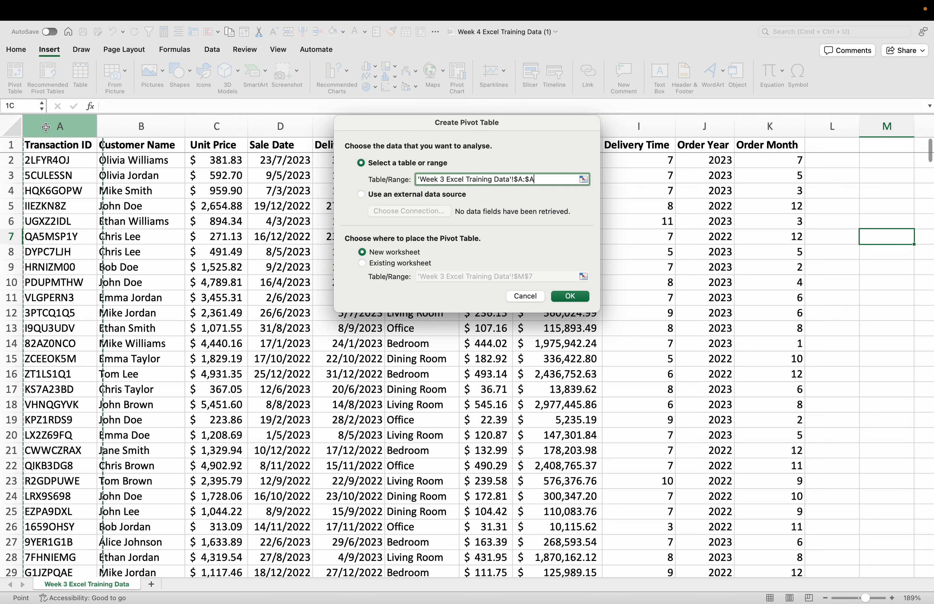
click(11, 127)
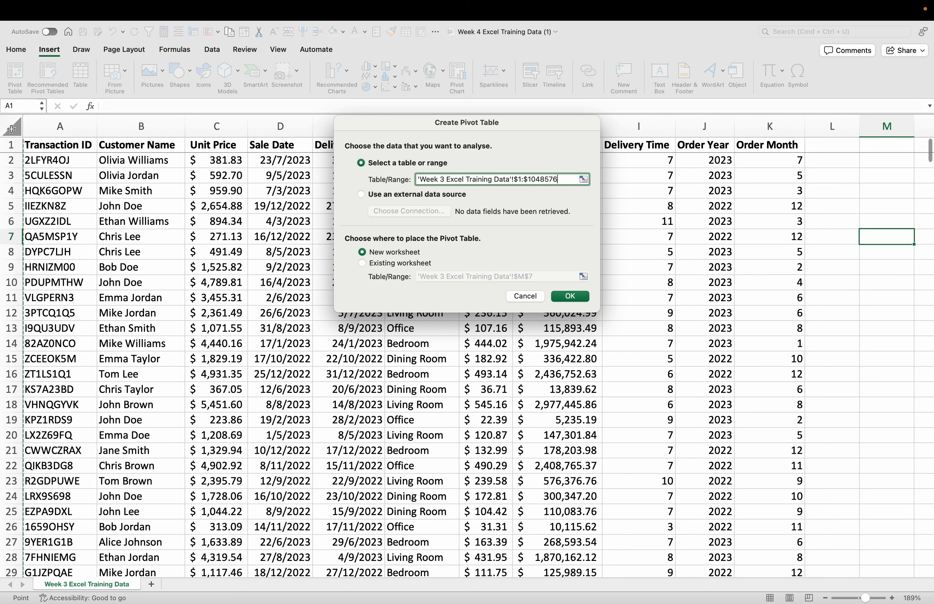
click(42, 146)
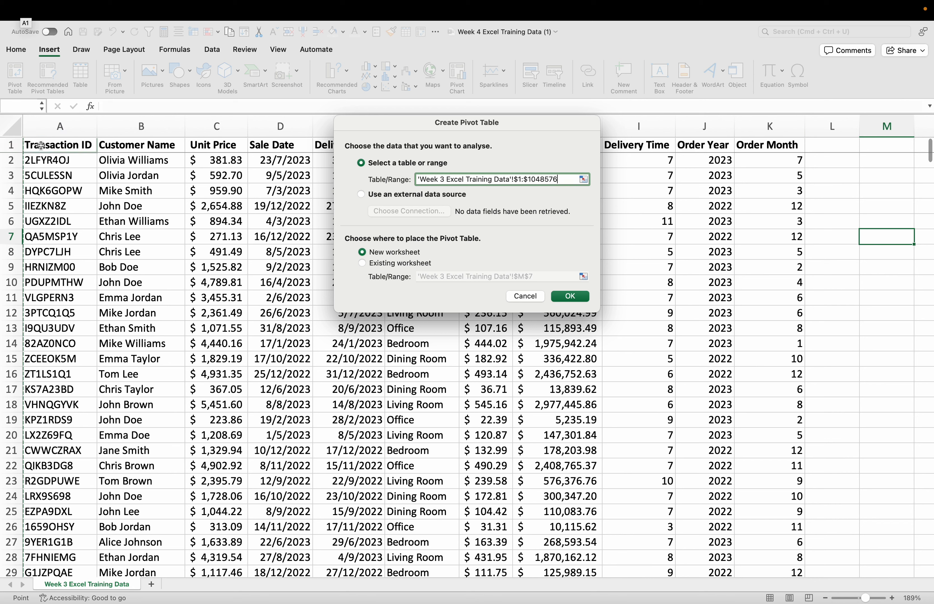
Step: Set the pivot table's source range to A1:K501 of the training data and create it on the new worksheet
click(587, 180)
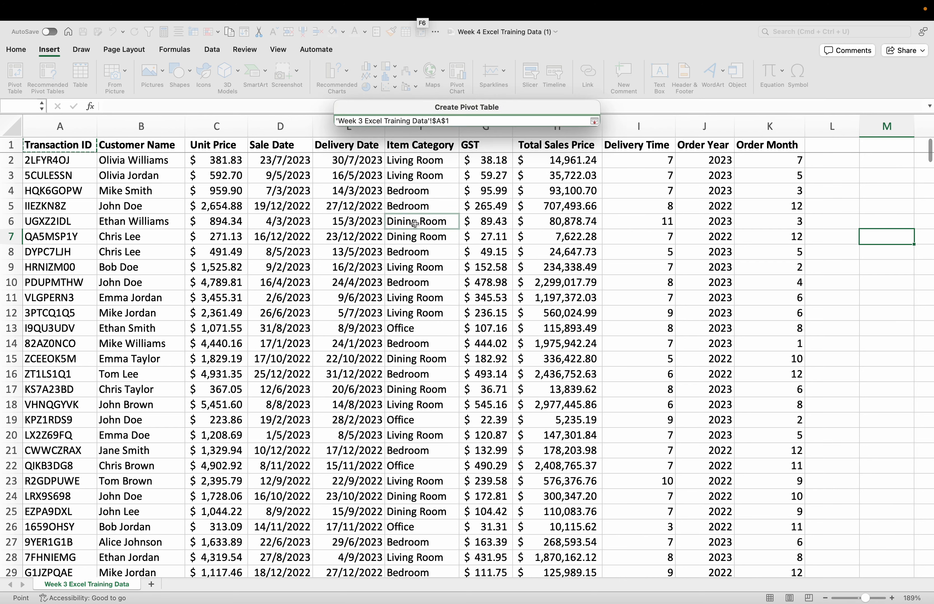
key(super+a)
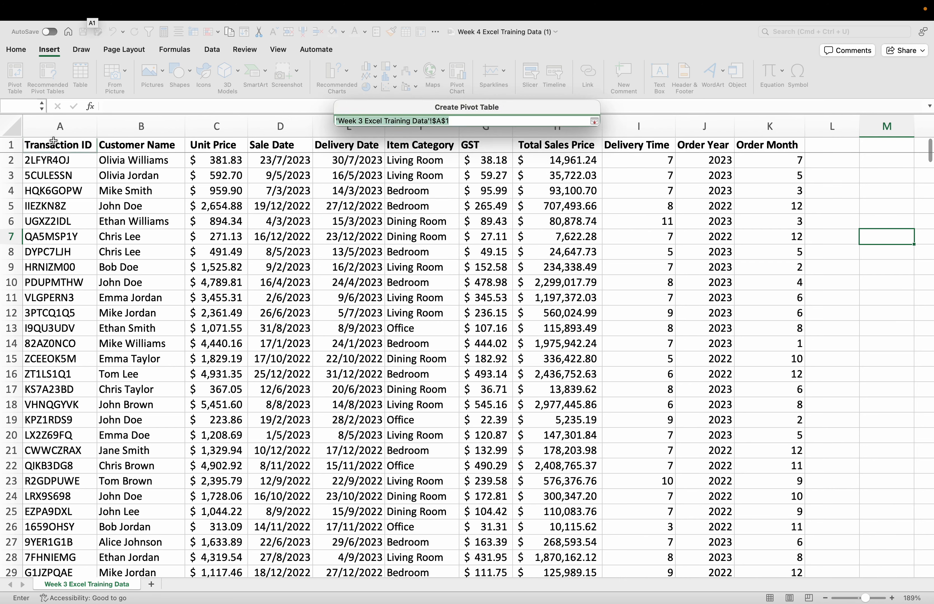
drag(33, 144, 797, 547)
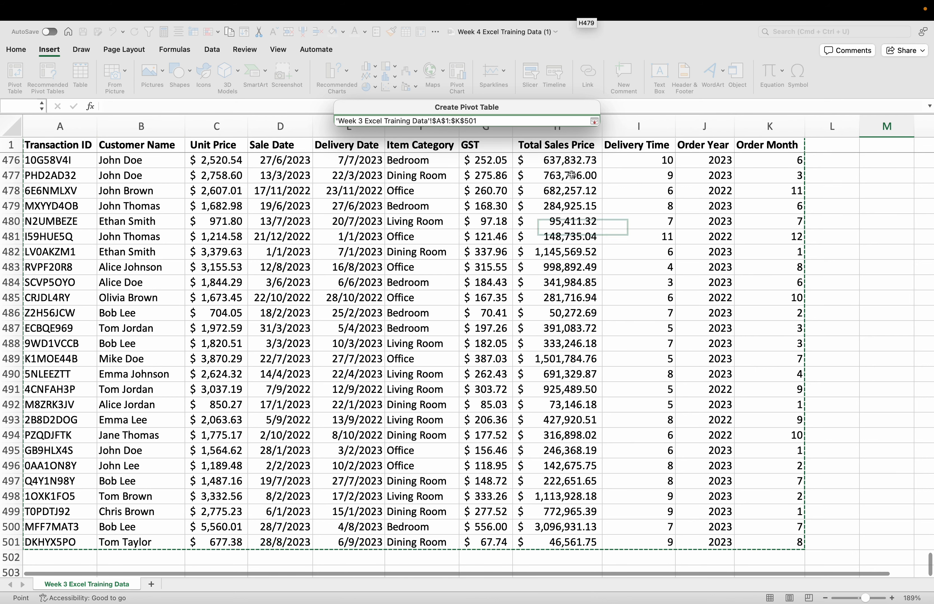
click(594, 122)
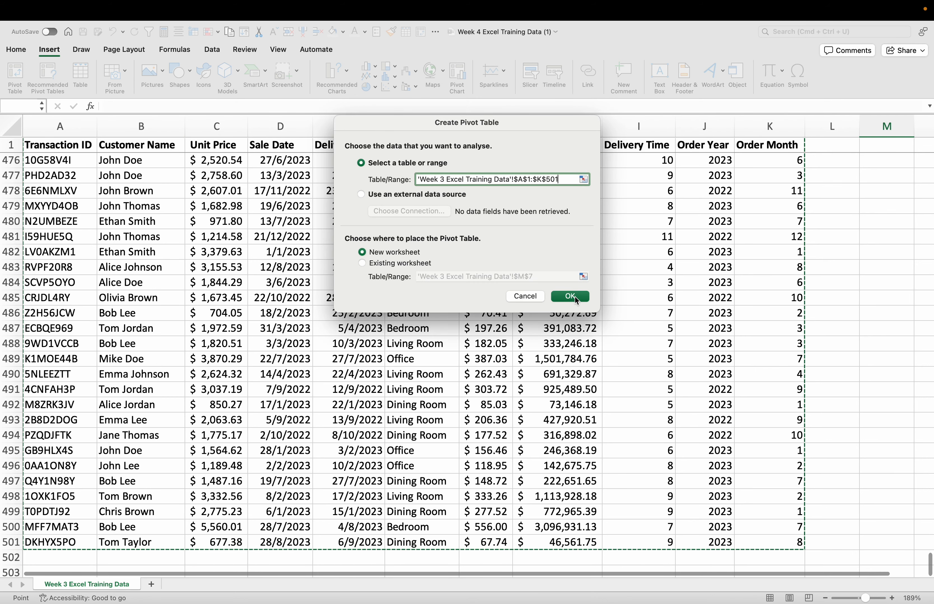
click(570, 297)
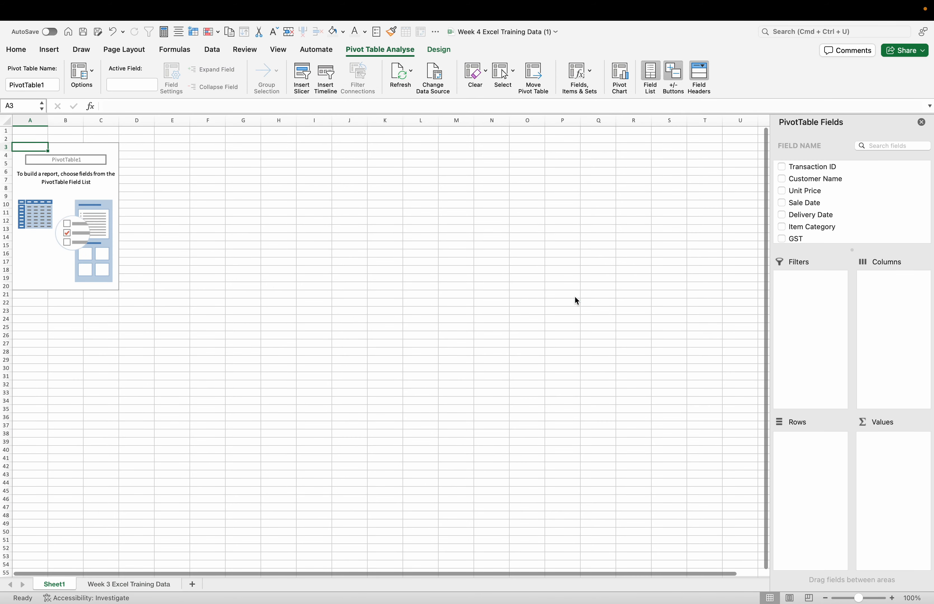
scroll(893, 192, down, 3)
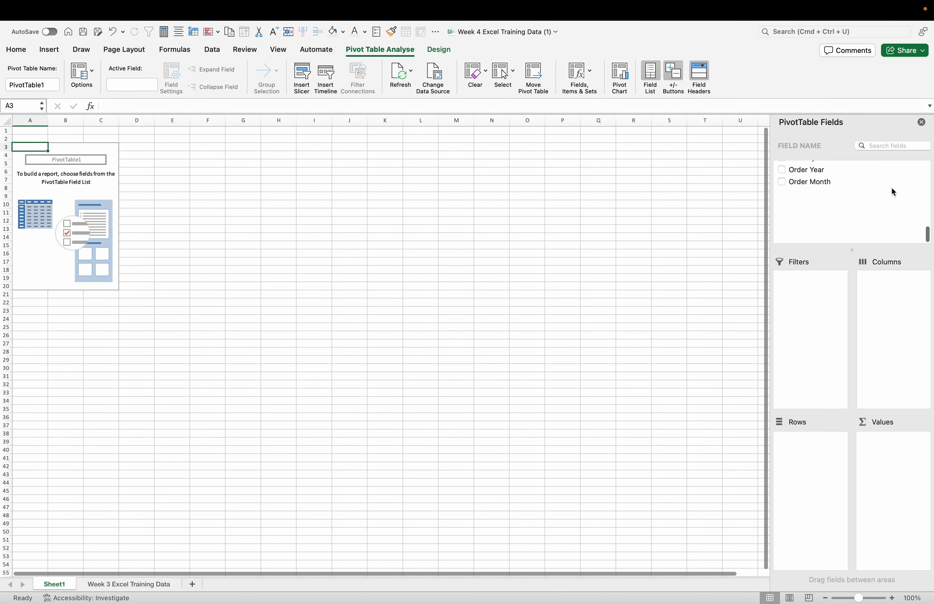
Step: Lay out the pivot table with Item Category as columns, Order Year and Order Month as rows, and Total Sales Price as summed values
scroll(892, 189, up, 5)
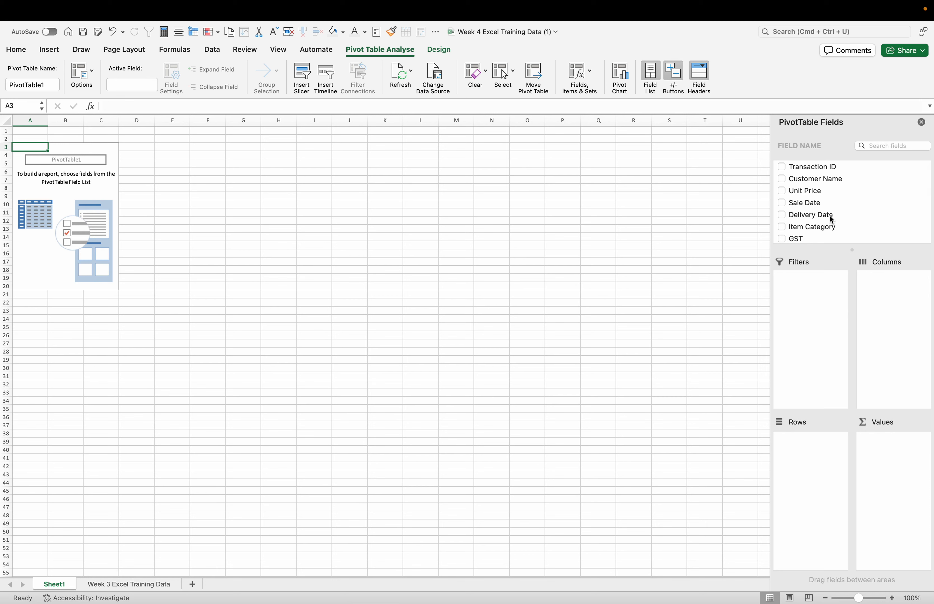
scroll(827, 214, down, 2)
drag(821, 208, 907, 321)
scroll(867, 202, down, 3)
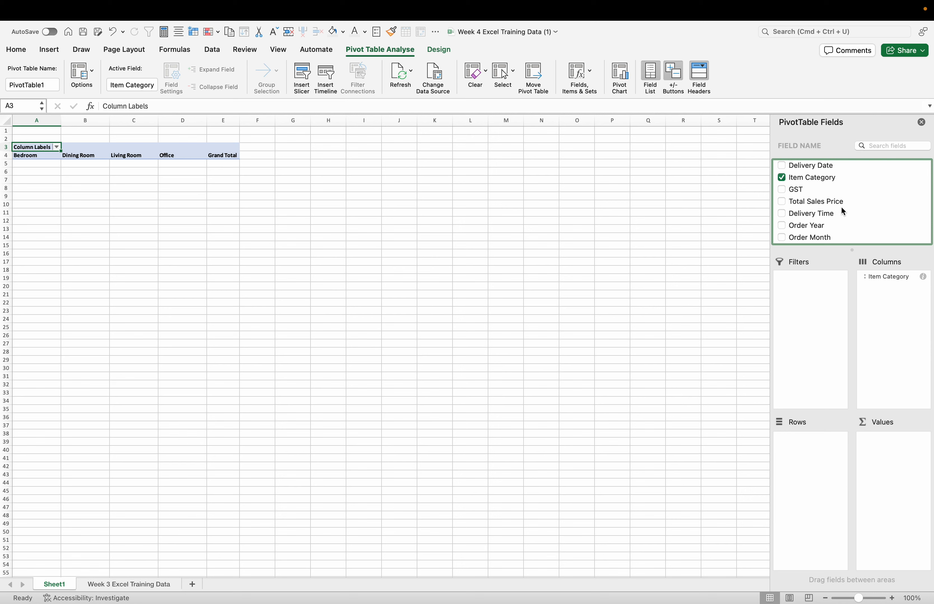
drag(817, 227, 815, 465)
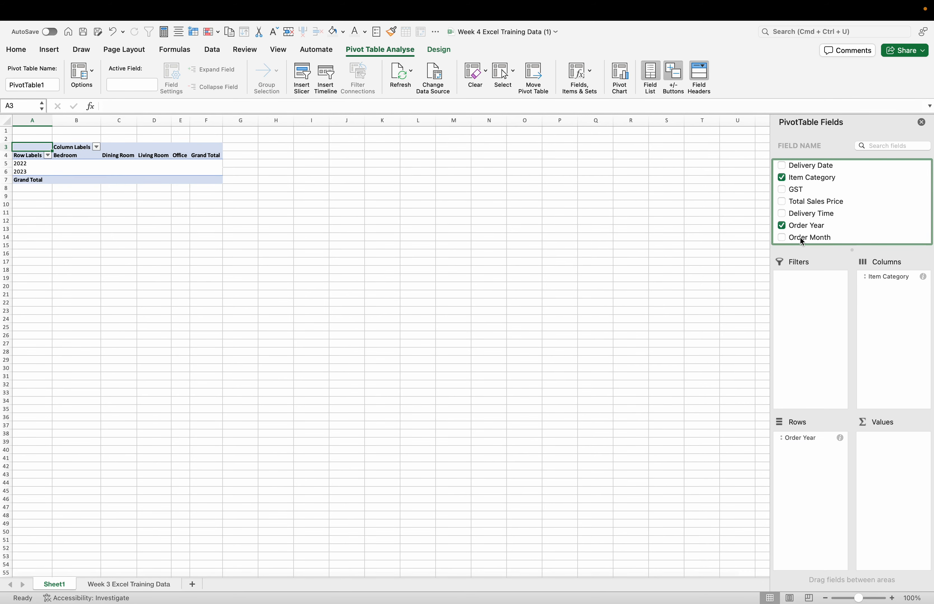
drag(800, 238, 812, 466)
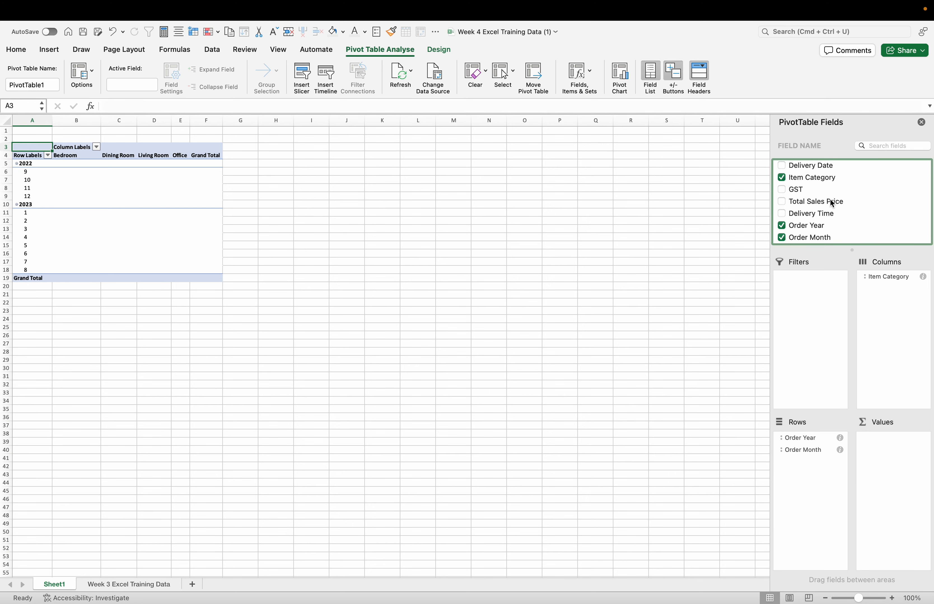
drag(831, 204, 897, 491)
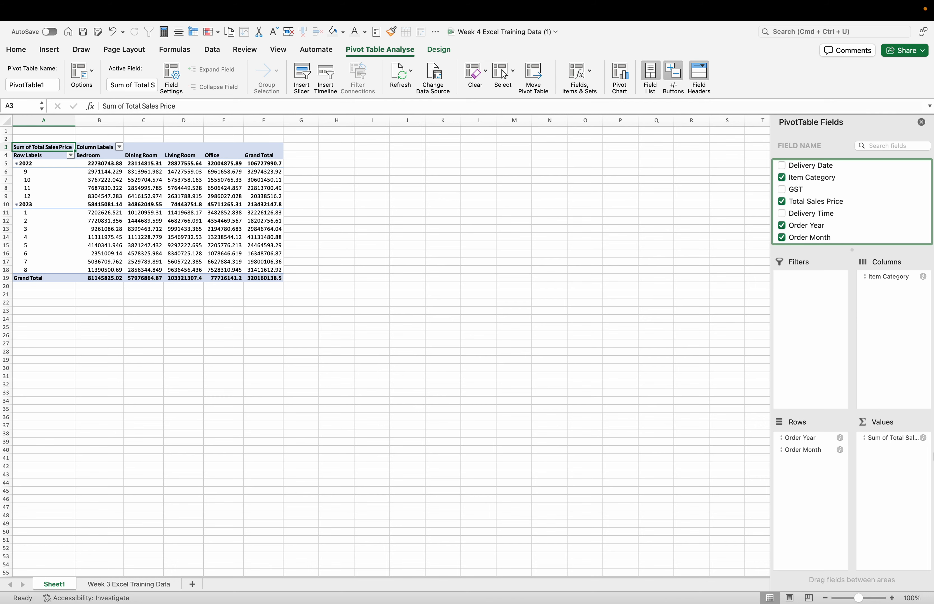
Step: Format the Sum of Total Sales Price value field as Number with 2 decimal places, keeping No Calculation
click(924, 439)
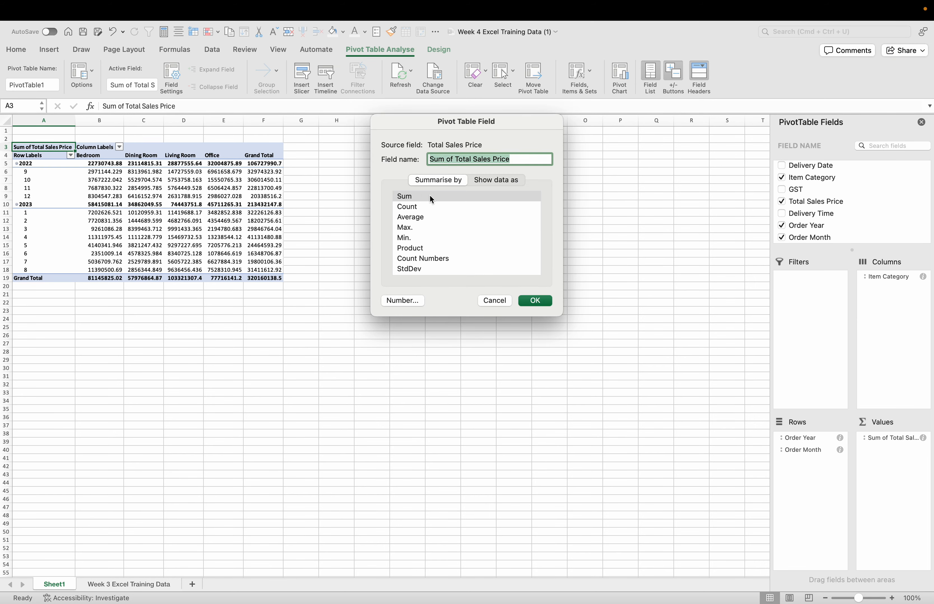
click(490, 177)
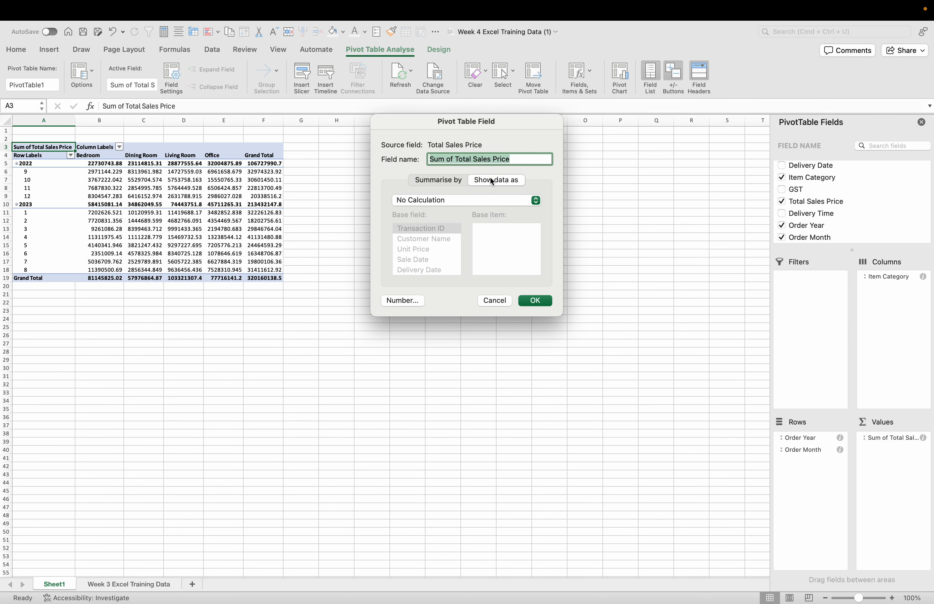
click(452, 200)
click(453, 200)
click(404, 301)
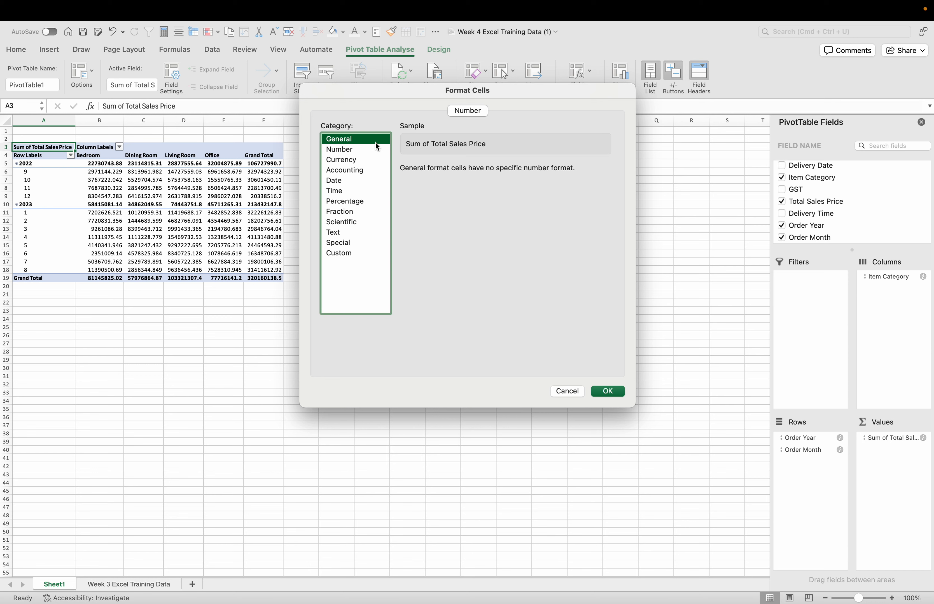
click(354, 151)
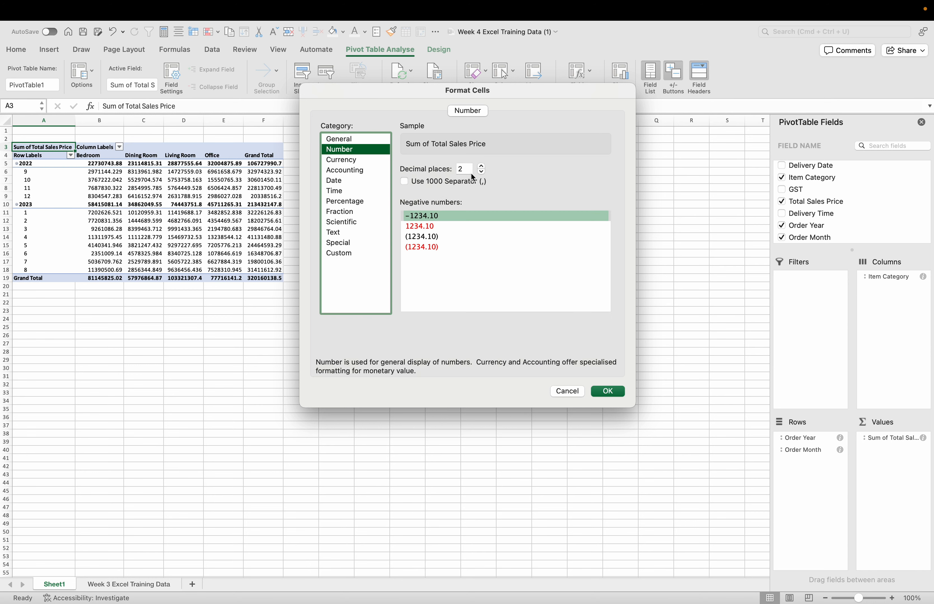
click(605, 393)
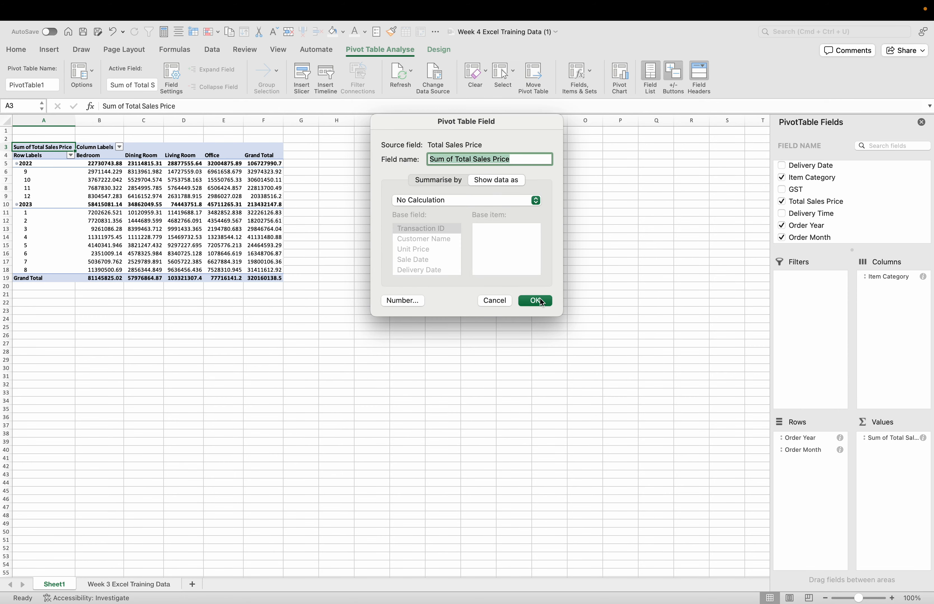
click(537, 300)
click(157, 312)
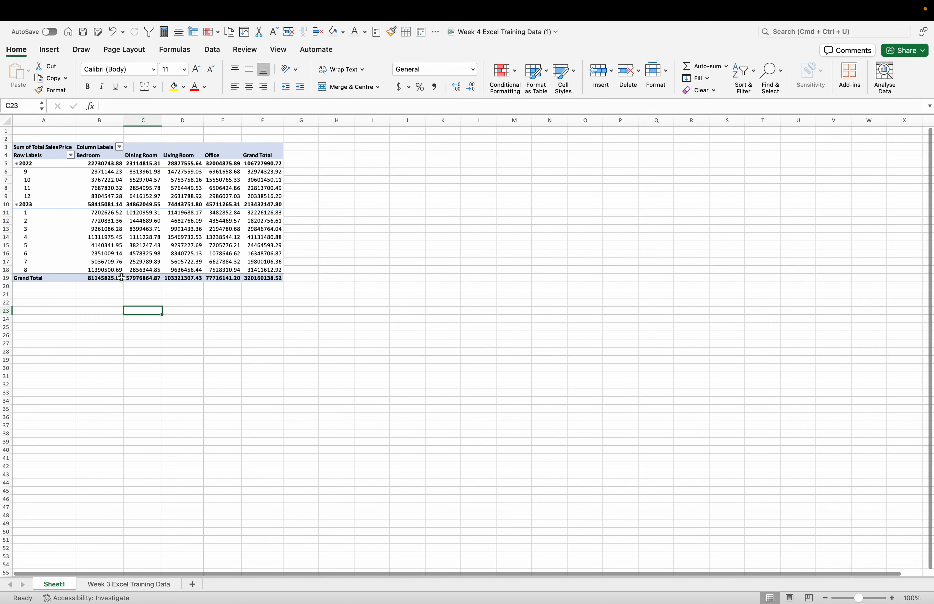
Step: Select the entire pivot table, close the PivotTable field list and apply the Number format to the selected cells
scroll(106, 310, up, 3)
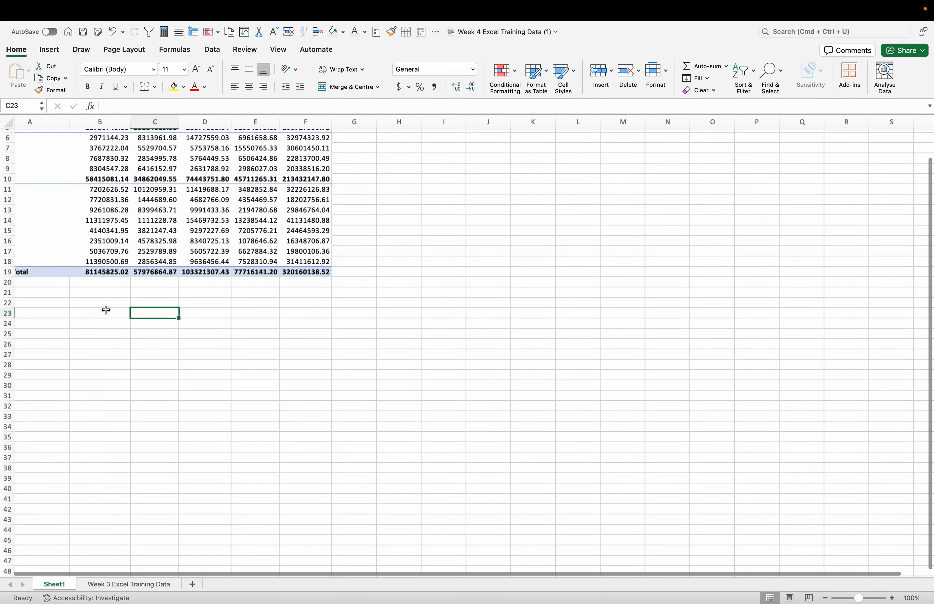
scroll(106, 310, left, 1)
scroll(106, 311, up, 2)
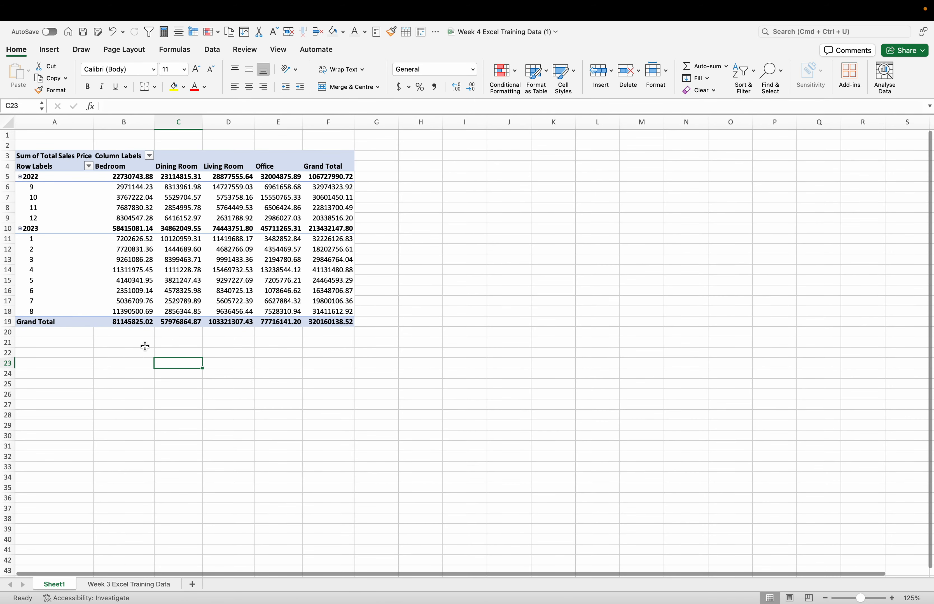
click(38, 158)
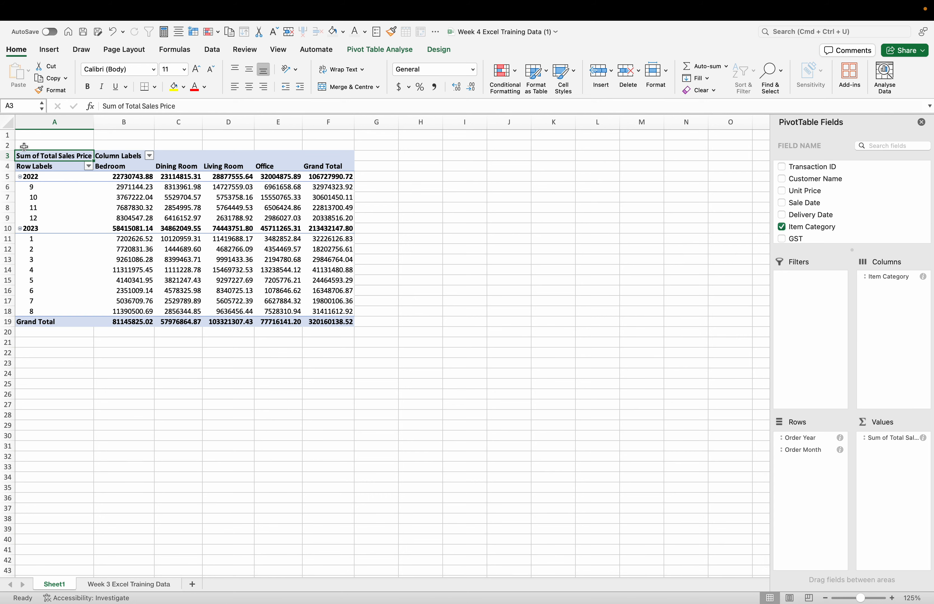
click(22, 155)
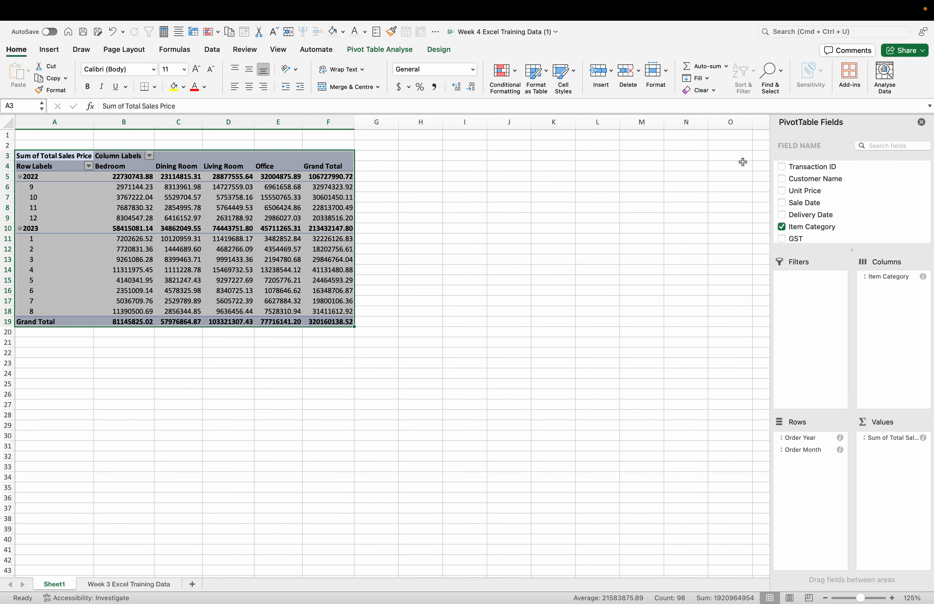
click(922, 123)
click(844, 31)
mouse_move(849, 64)
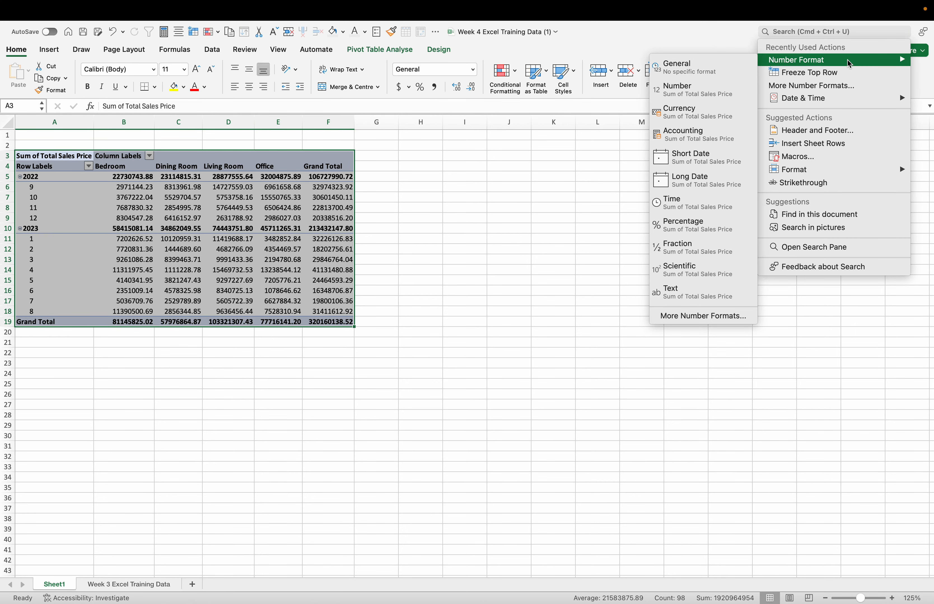
click(701, 90)
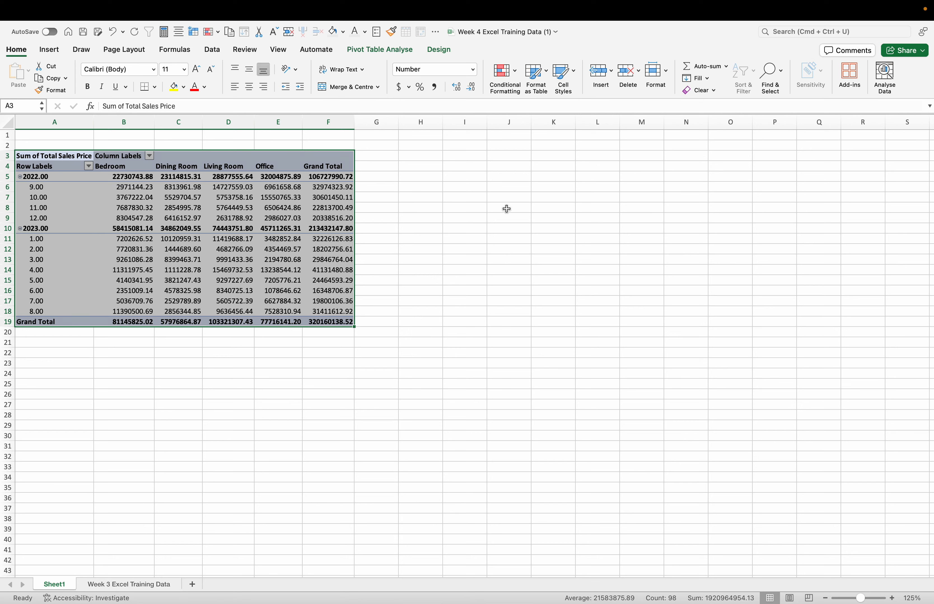
Step: Format the selected pivot table cells as Currency with the $ symbol and 1 decimal place, and deselect the table
click(836, 33)
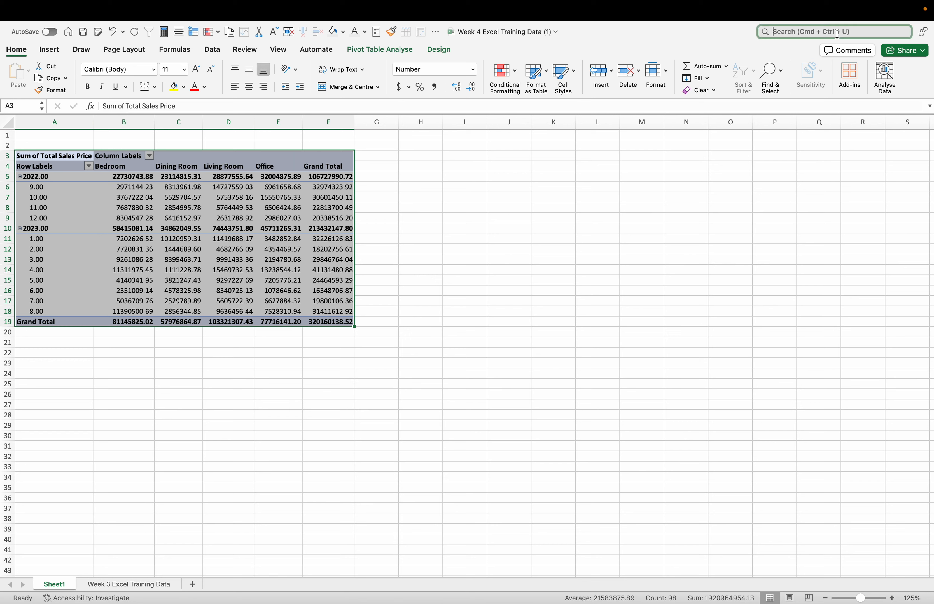
mouse_move(831, 62)
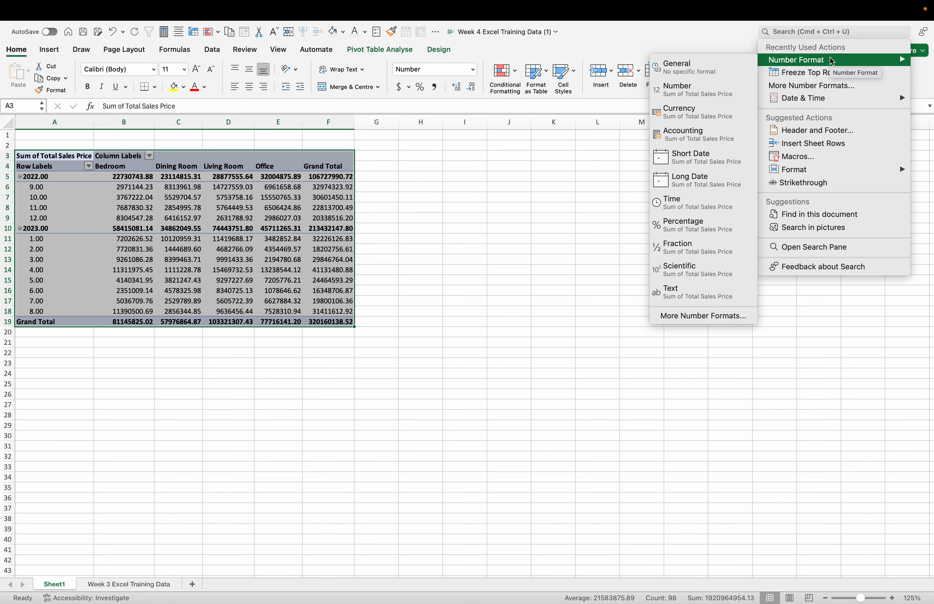
click(816, 87)
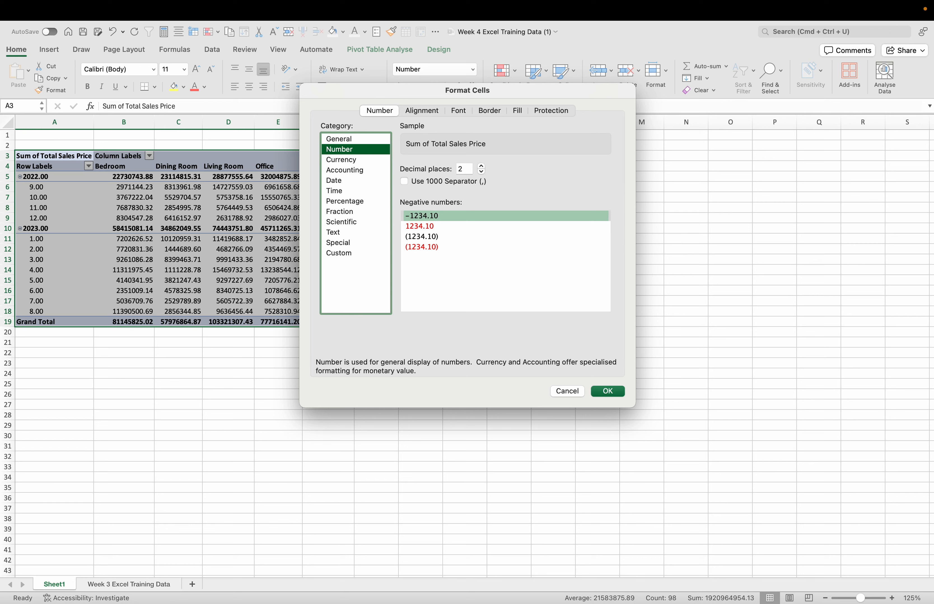
click(347, 141)
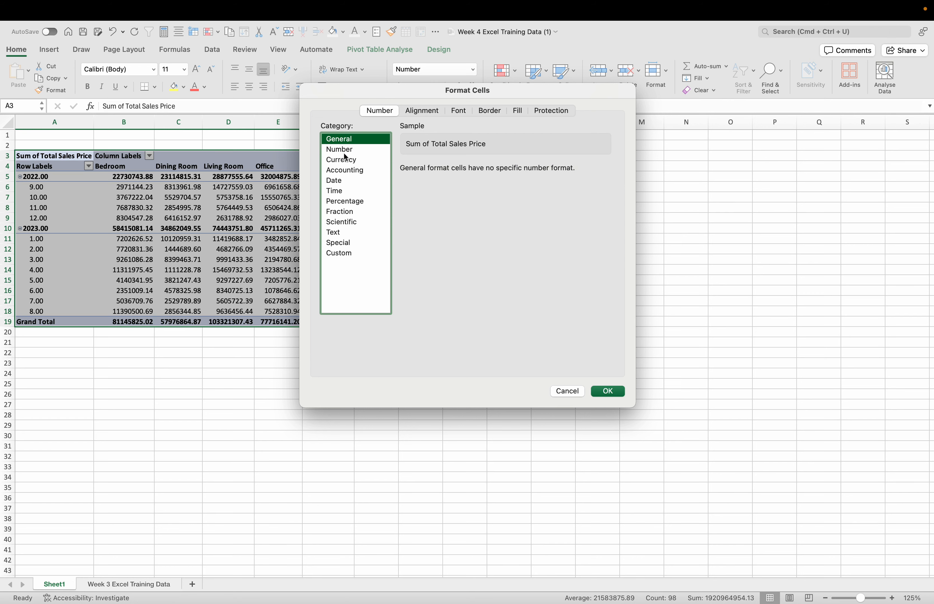
click(345, 152)
click(344, 160)
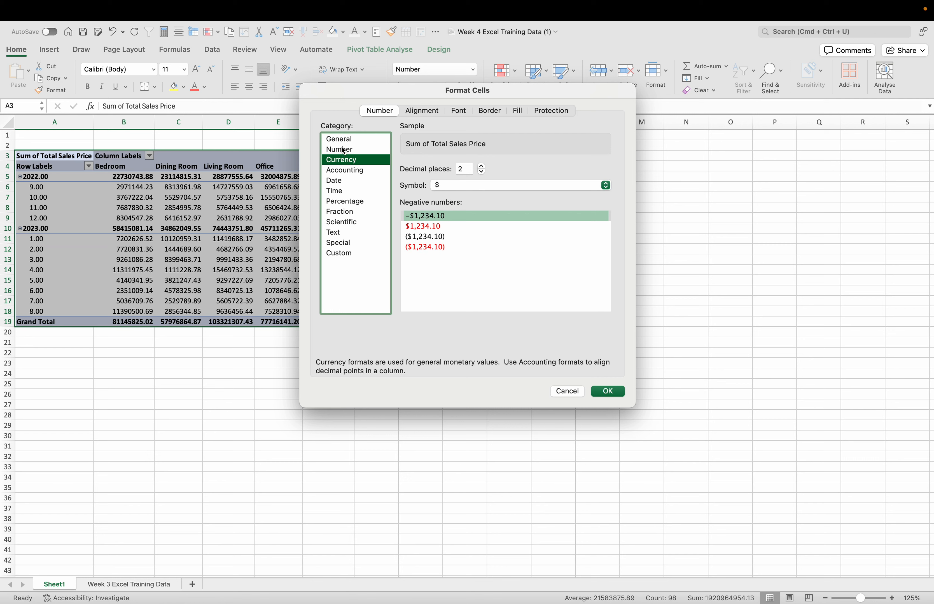
click(470, 169)
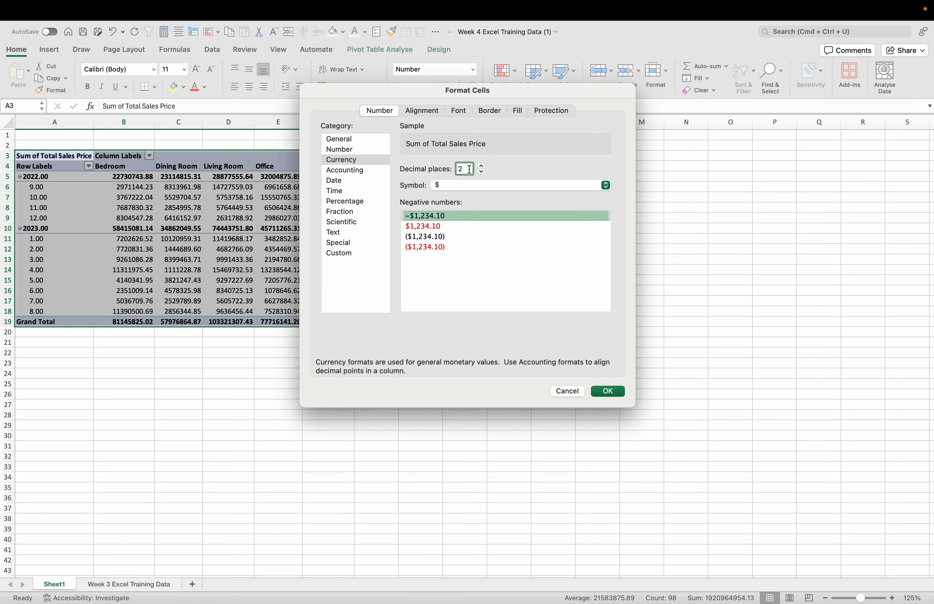
key(BackSpace)
text(1)
click(613, 395)
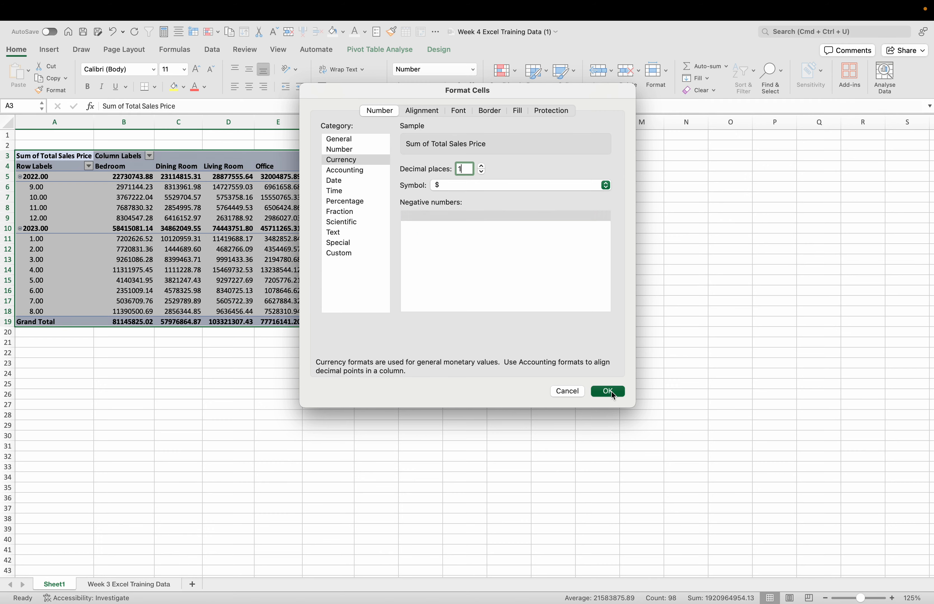
click(139, 343)
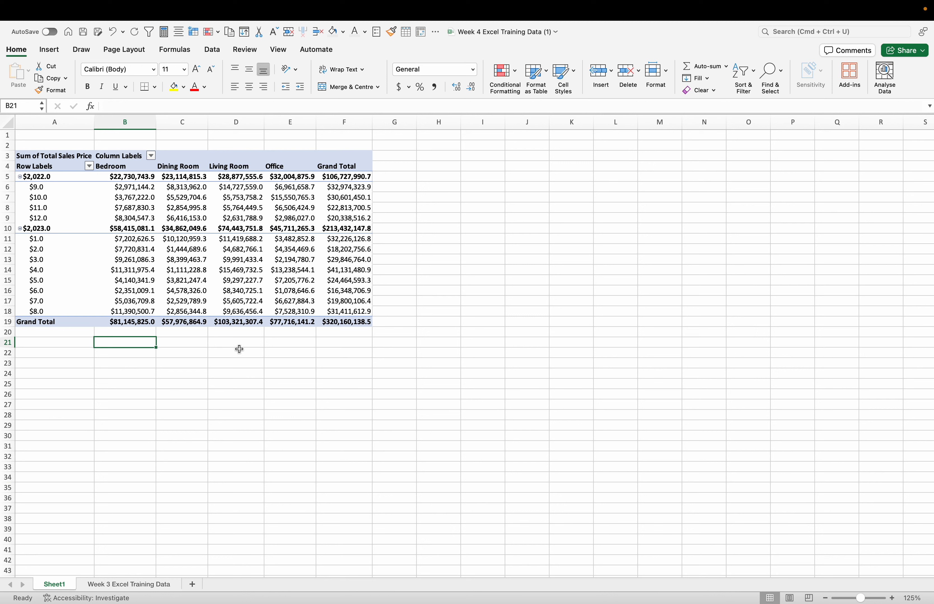
click(216, 373)
click(71, 362)
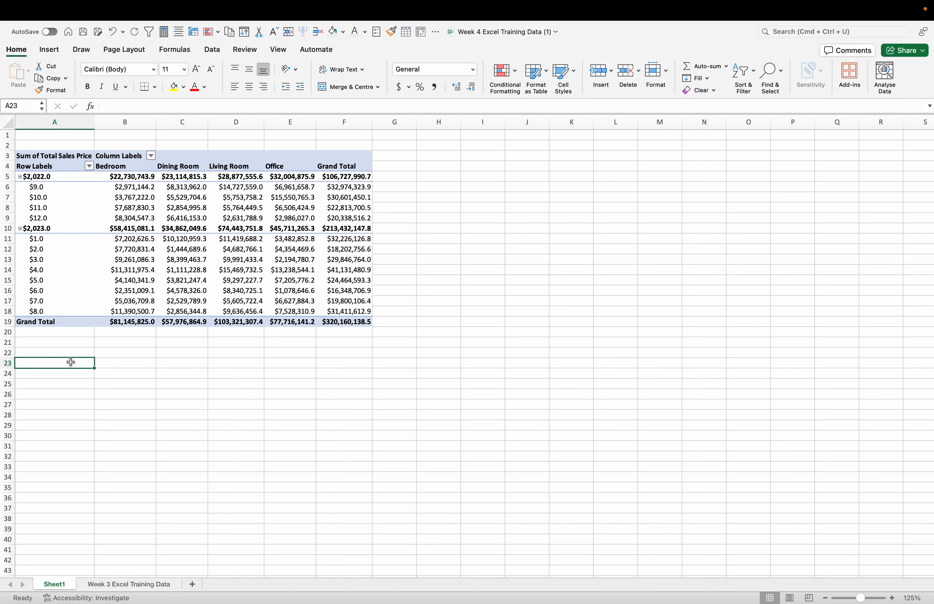
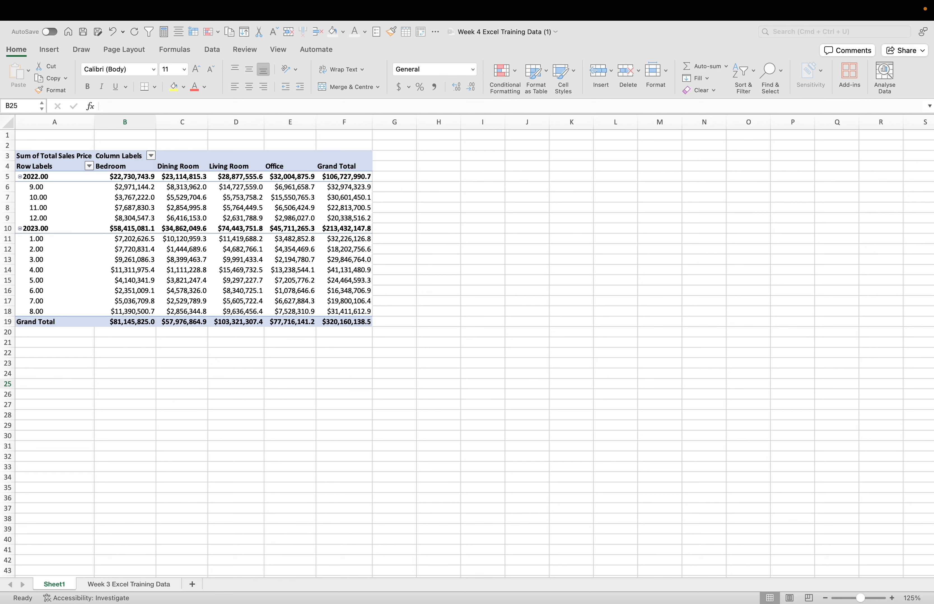
Step: Switch to the Week 3 Excel Training Data sheet
click(309, 197)
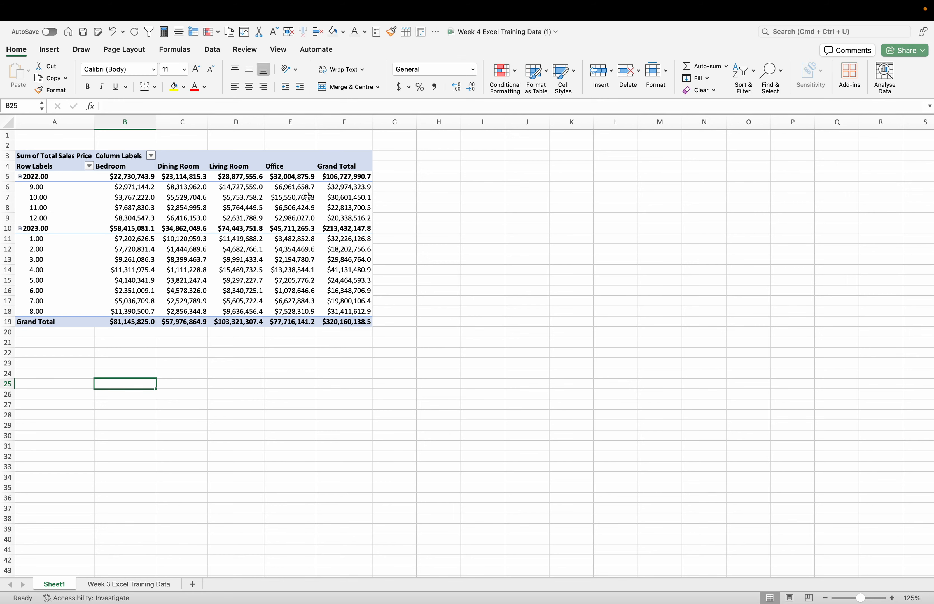
click(127, 587)
click(485, 252)
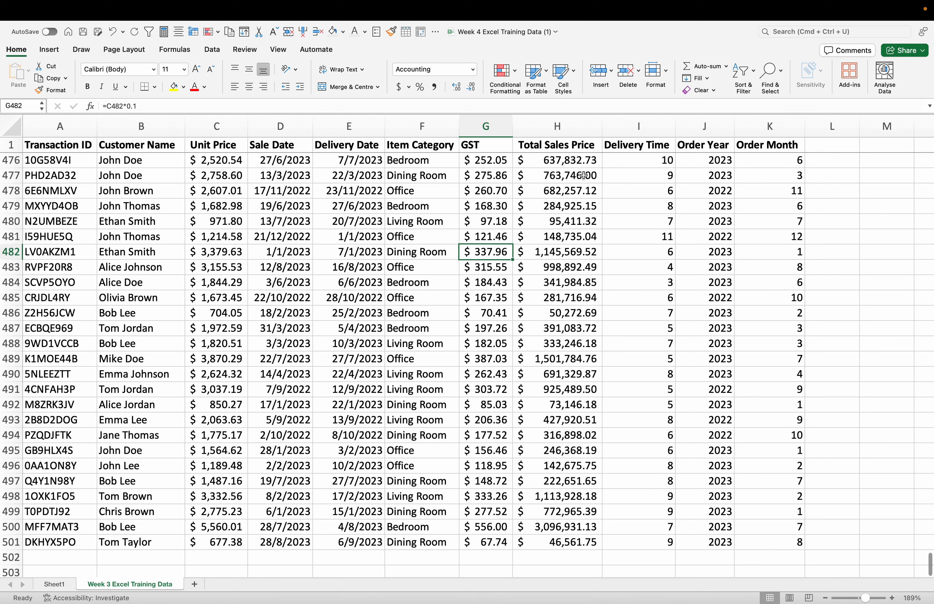
click(584, 163)
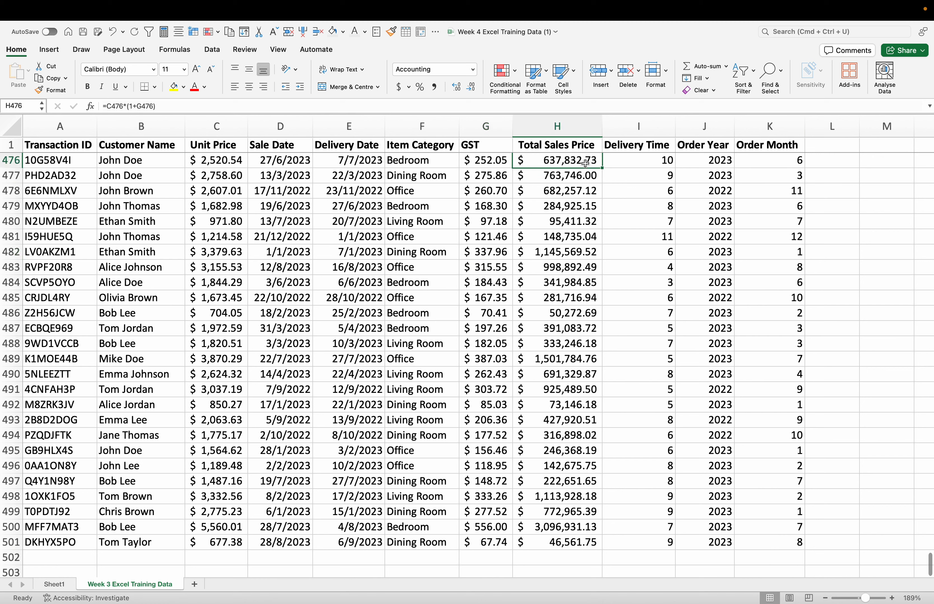
double_click(601, 168)
scroll(575, 236, down, 10)
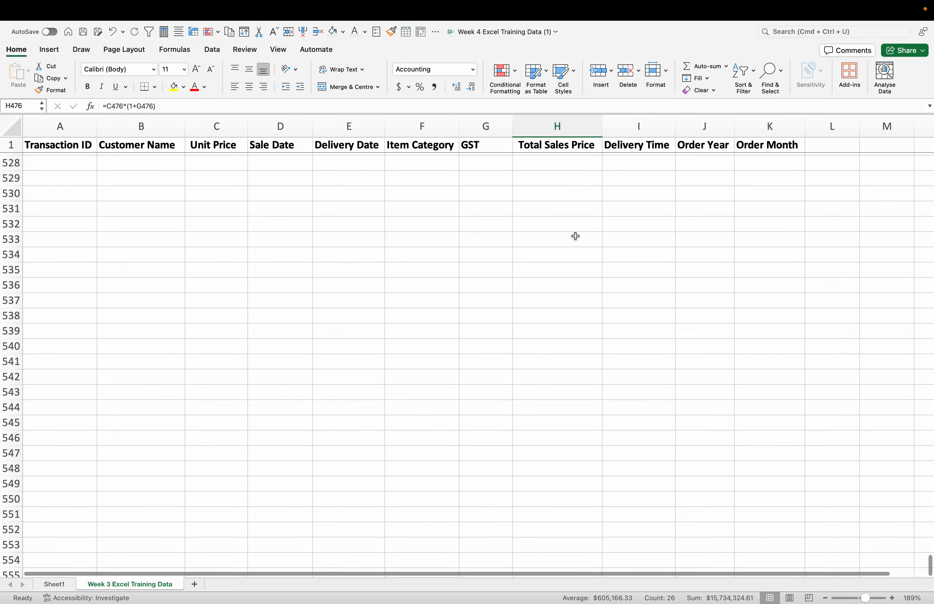
scroll(575, 236, up, 20)
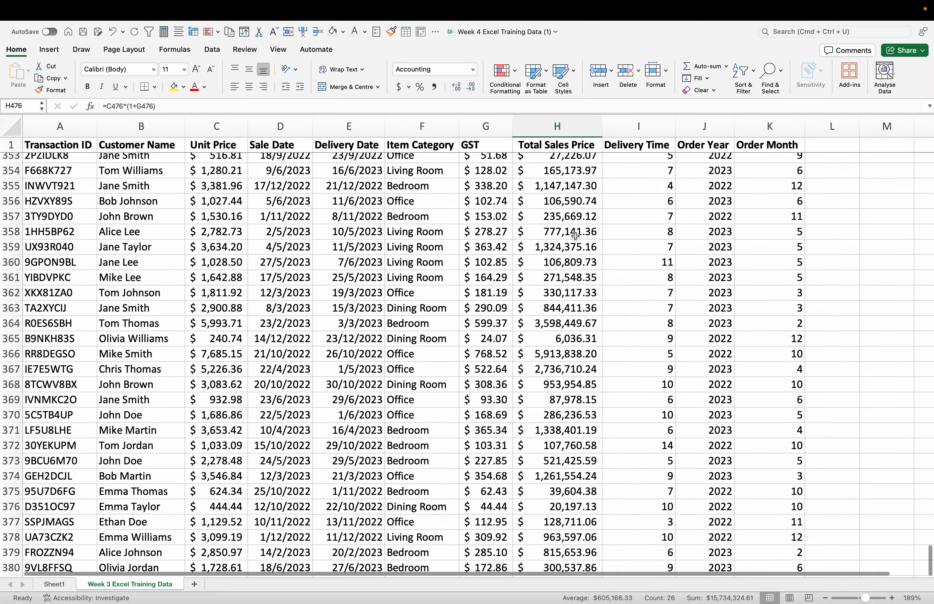
scroll(575, 236, up, 20)
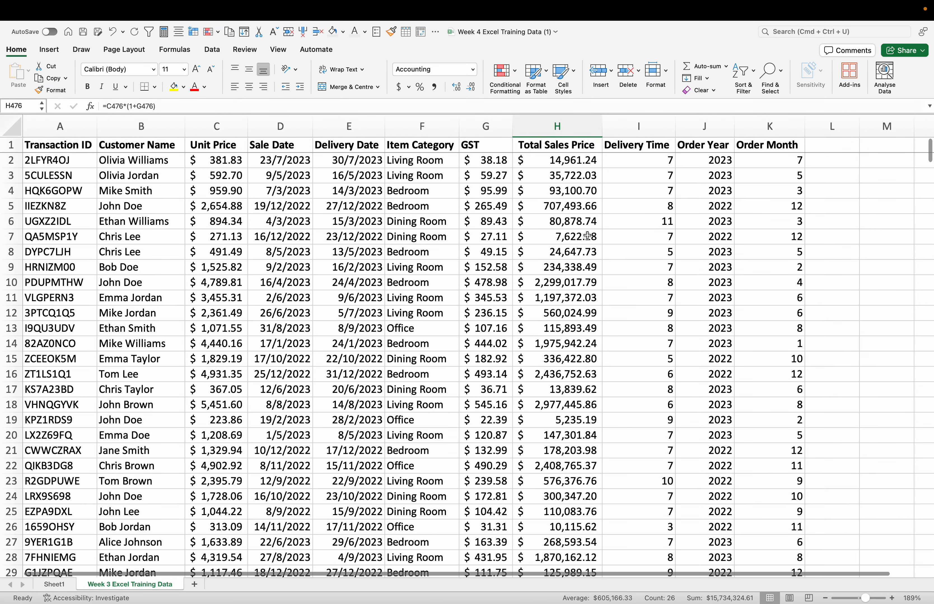
Step: Fill the Total Sales Price formula from H2 down to row 501, keeping the filled range selected
click(654, 220)
click(596, 165)
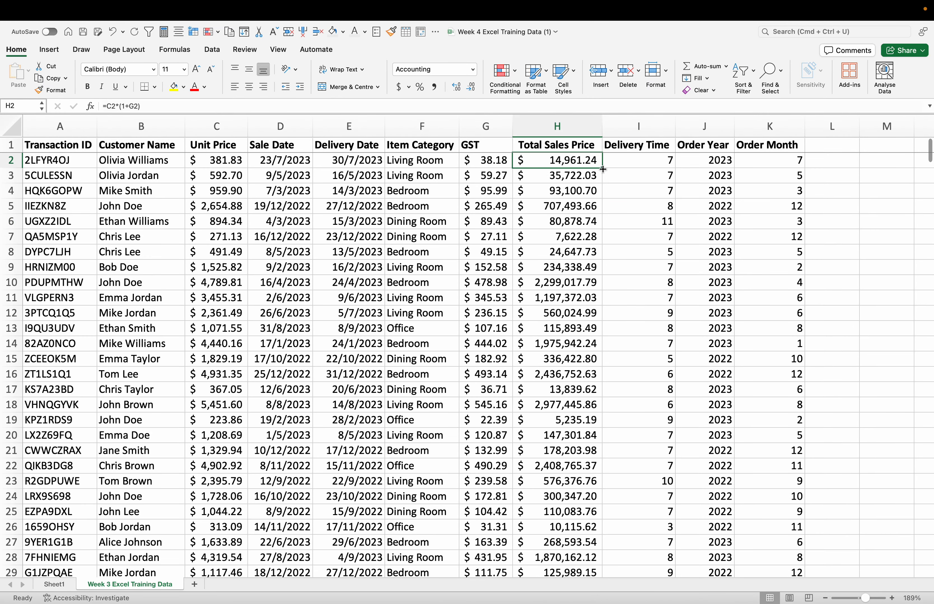
double_click(602, 170)
scroll(583, 249, down, 20)
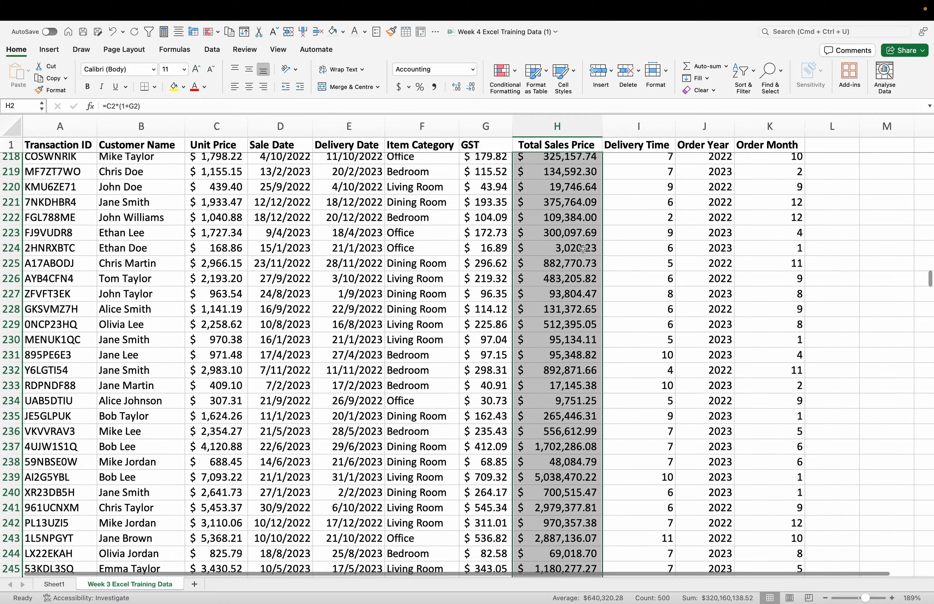
scroll(583, 249, down, 20)
scroll(582, 249, up, 8)
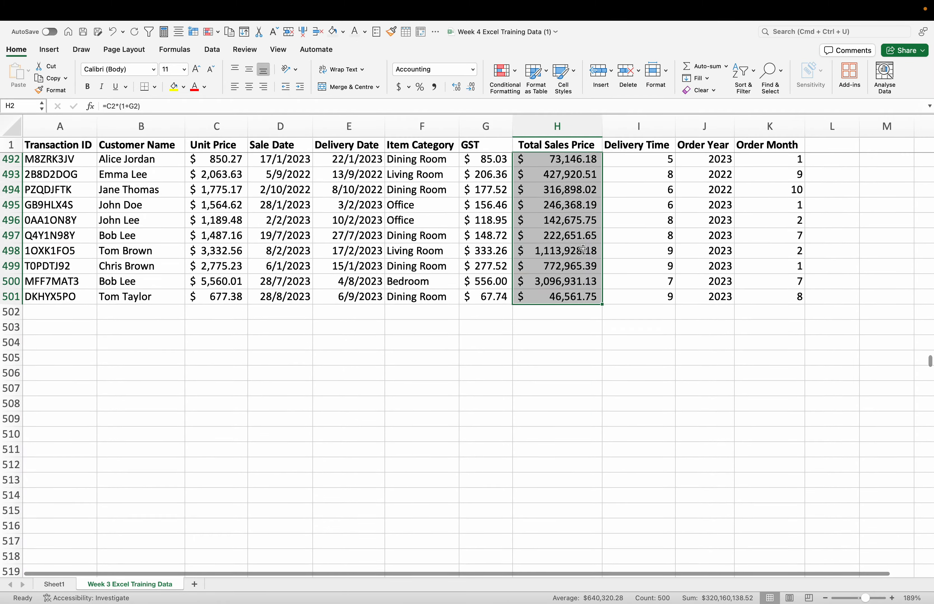
scroll(582, 248, up, 20)
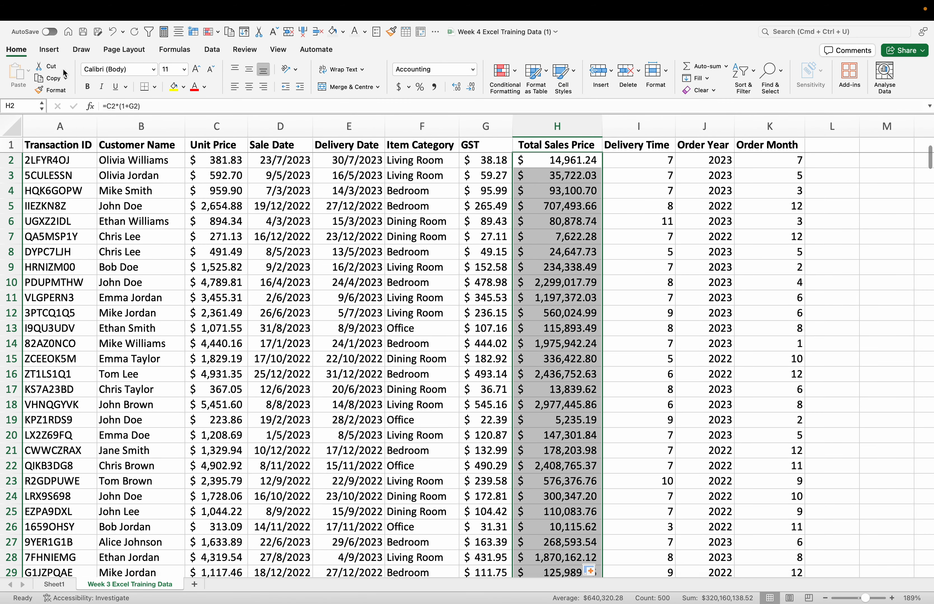
Step: Insert a Histogram chart from the selected Total Sales Price values
click(49, 50)
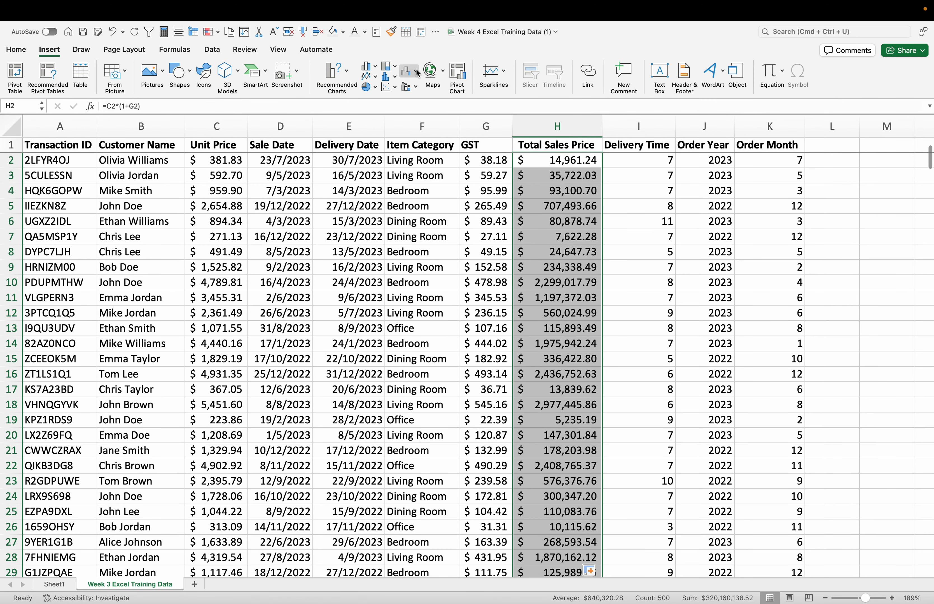
click(389, 76)
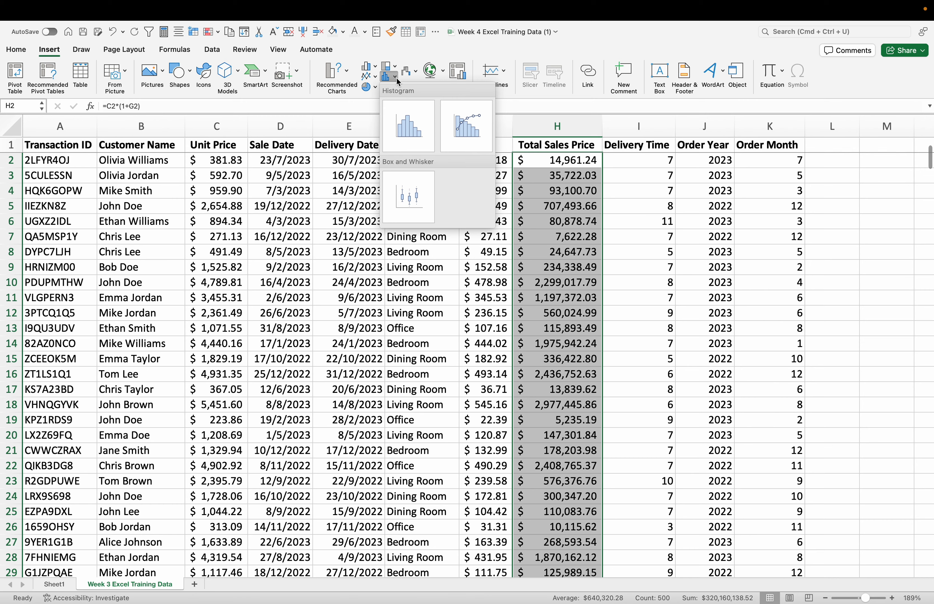
click(410, 122)
Step: Move the histogram into the empty columns beside the Order Month column, starting at about column L, row 3
drag(556, 272, 740, 271)
scroll(753, 218, right, 5)
scroll(753, 218, right, 3)
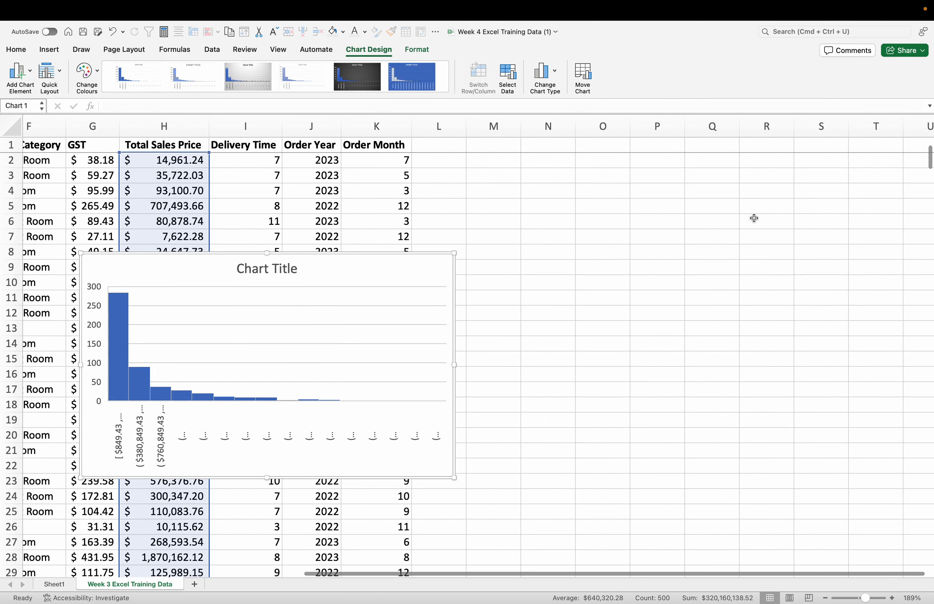
drag(294, 267, 630, 183)
scroll(732, 420, right, 3)
scroll(735, 423, right, 1)
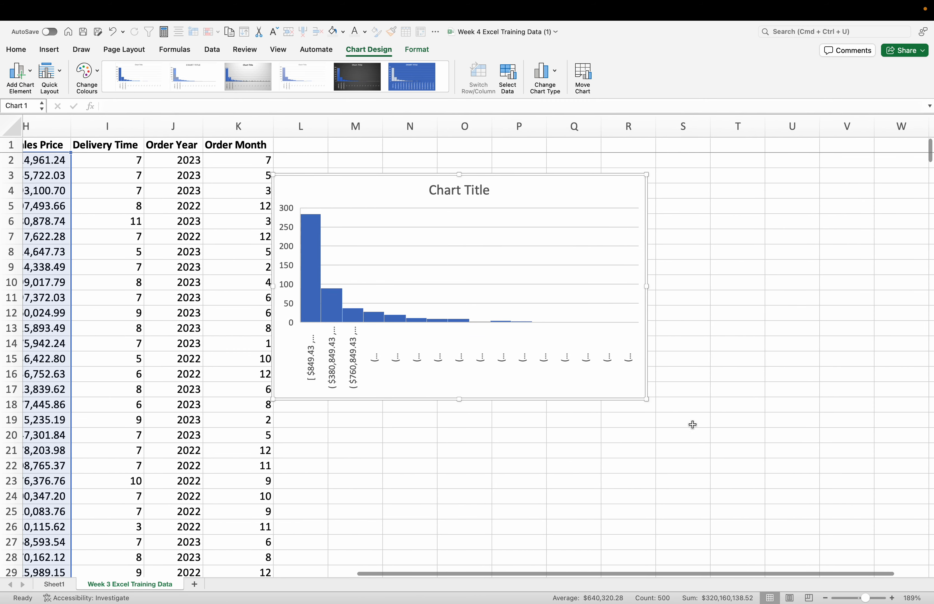
Step: Enlarge the histogram to span about columns L to V so that its bin range labels fit in full
drag(646, 399, 850, 575)
scroll(868, 472, up, 2)
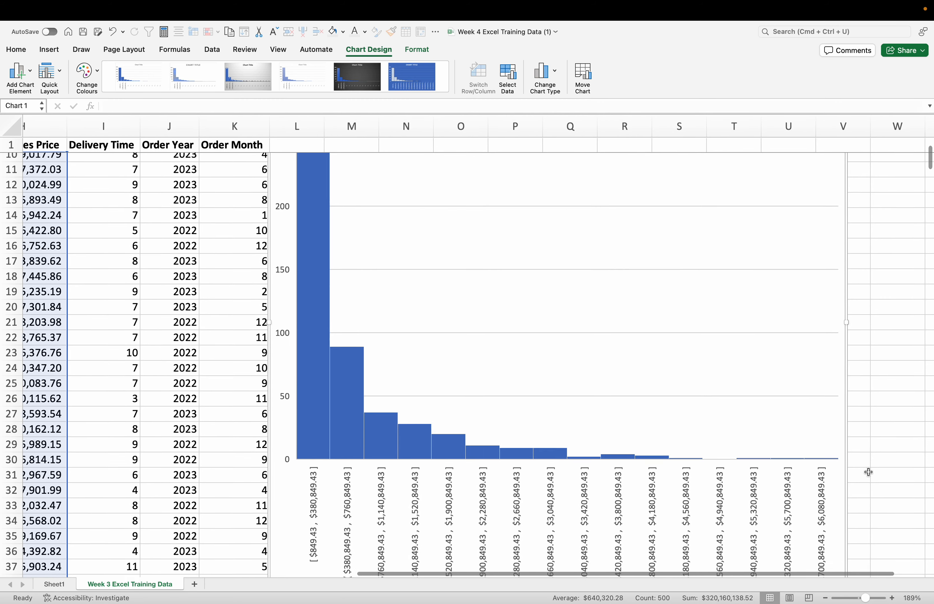
scroll(867, 475, down, 2)
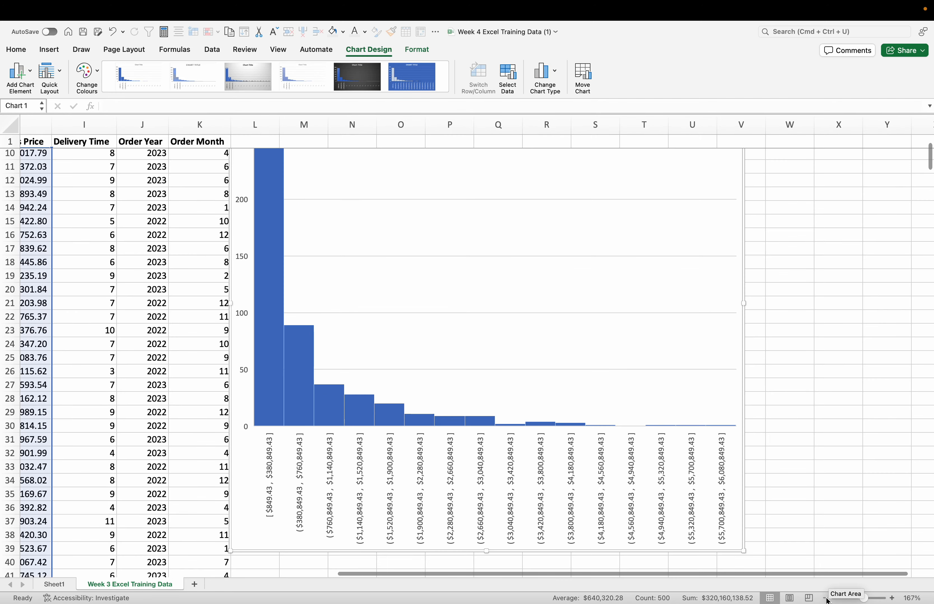
click(825, 599)
click(825, 599)
scroll(695, 351, up, 5)
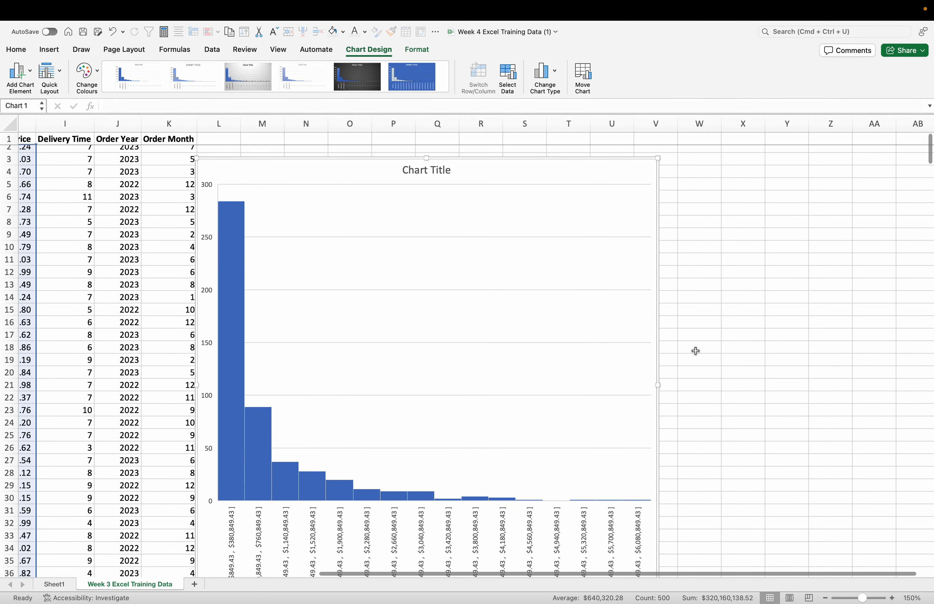
Step: Change the histogram's chart title to "Total Sales Price"
double_click(432, 168)
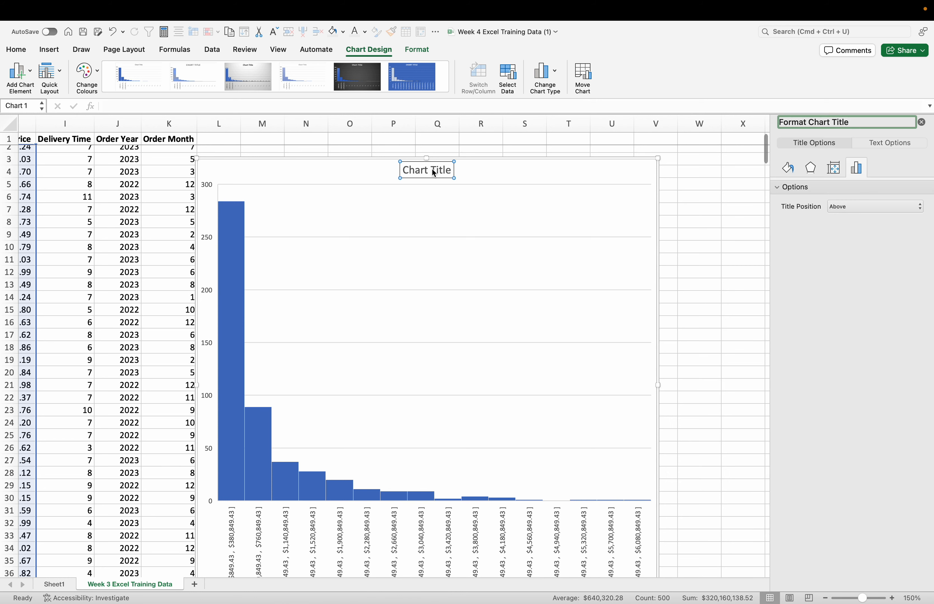
triple_click(447, 171)
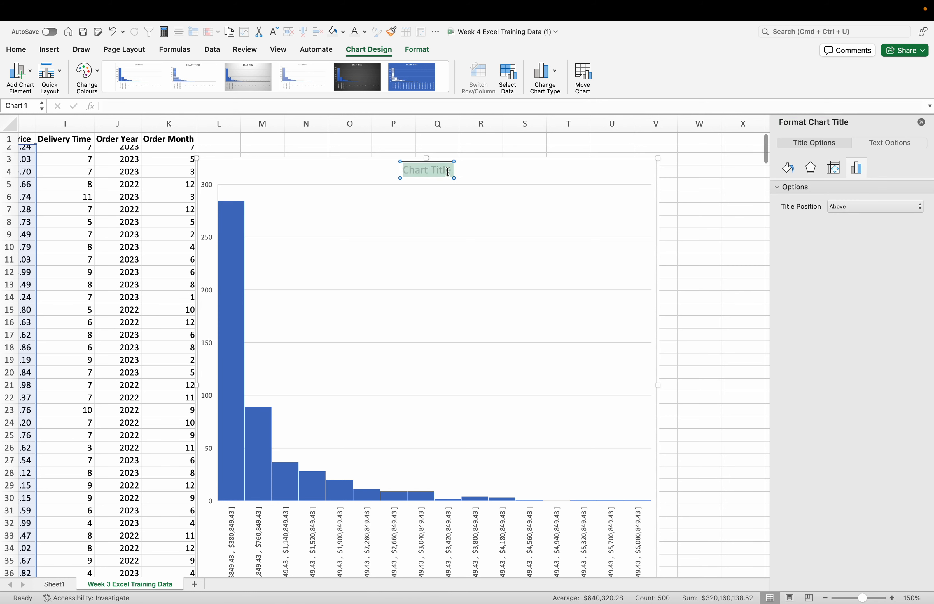
text(t)
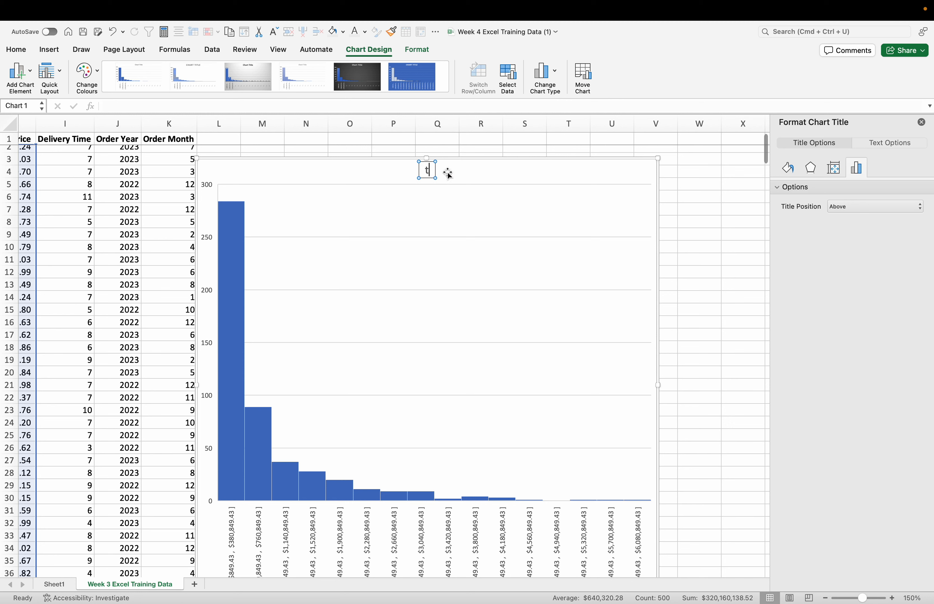
text(otal Sales Price)
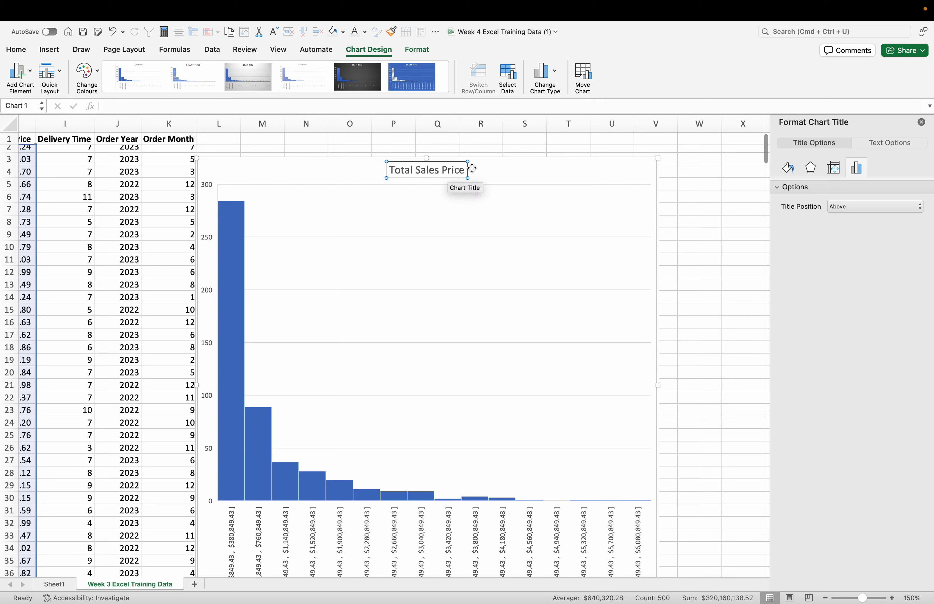
click(501, 174)
Step: Add a primary horizontal axis title to the histogram
scroll(351, 375, down, 5)
scroll(351, 376, left, 1)
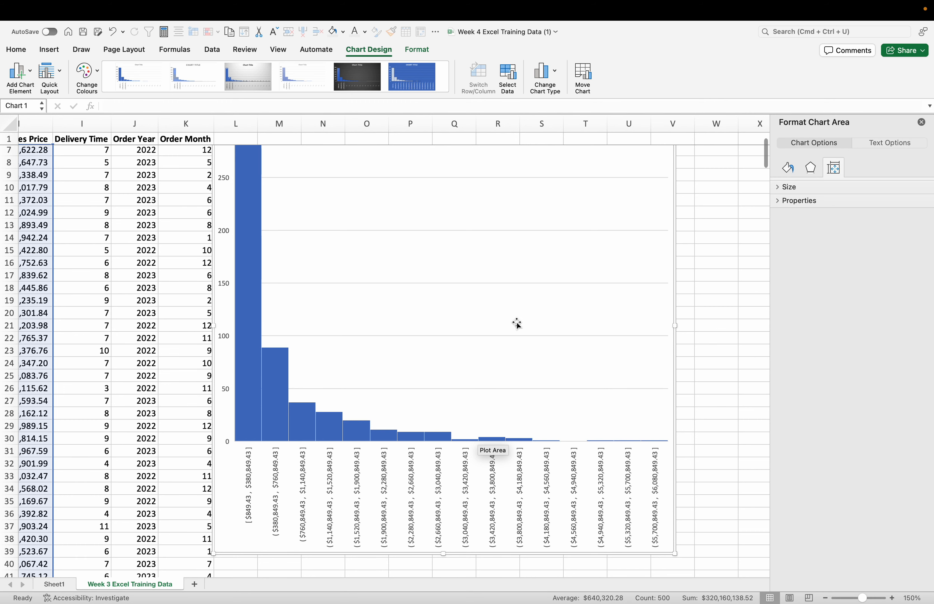
scroll(427, 310, up, 3)
scroll(427, 310, right, 1)
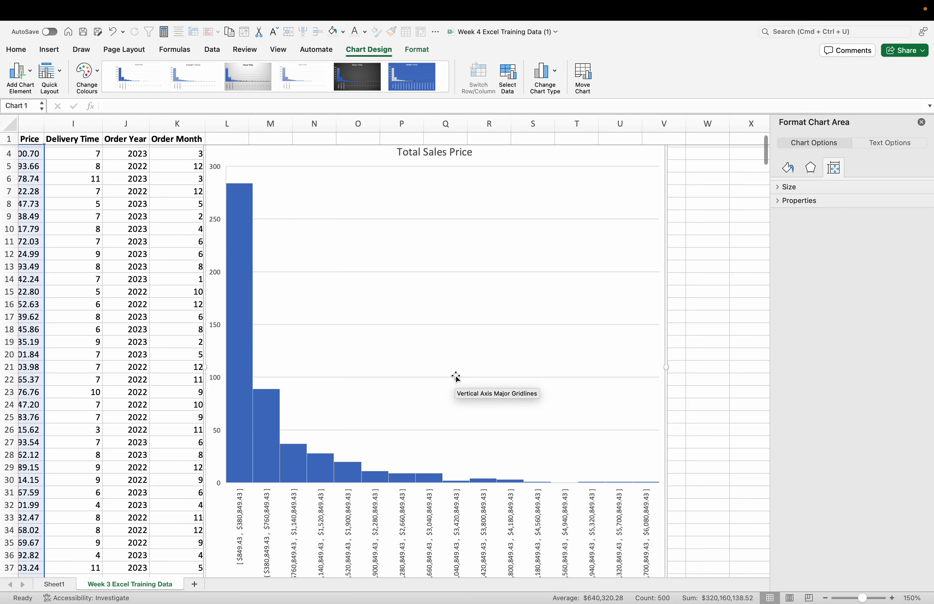
scroll(456, 377, left, 2)
scroll(457, 378, down, 8)
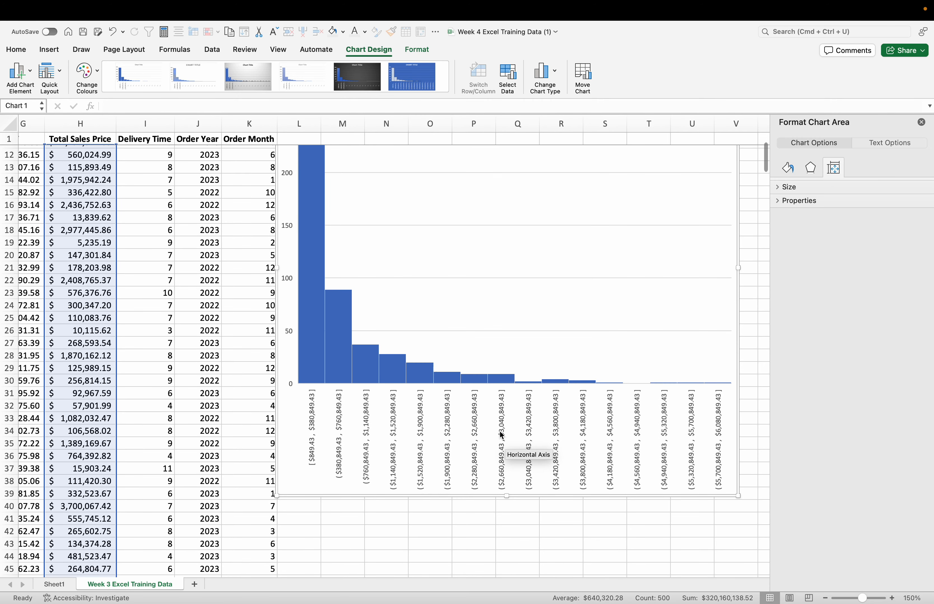
click(20, 73)
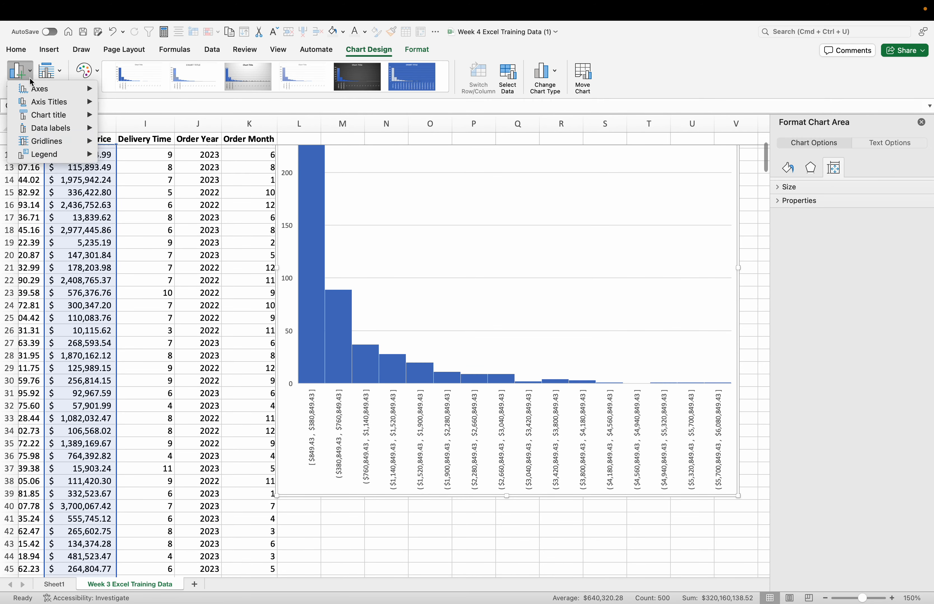
mouse_move(73, 115)
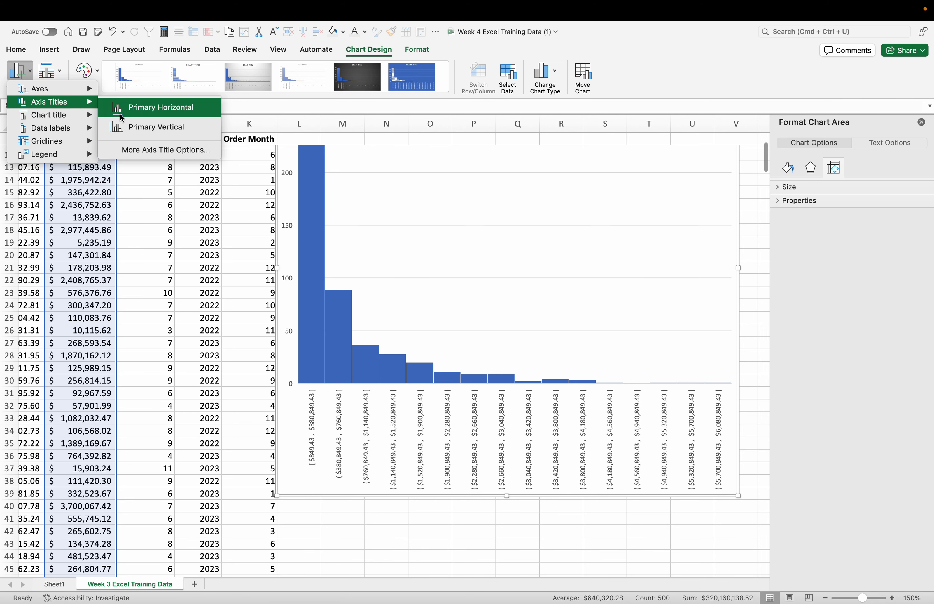
click(145, 108)
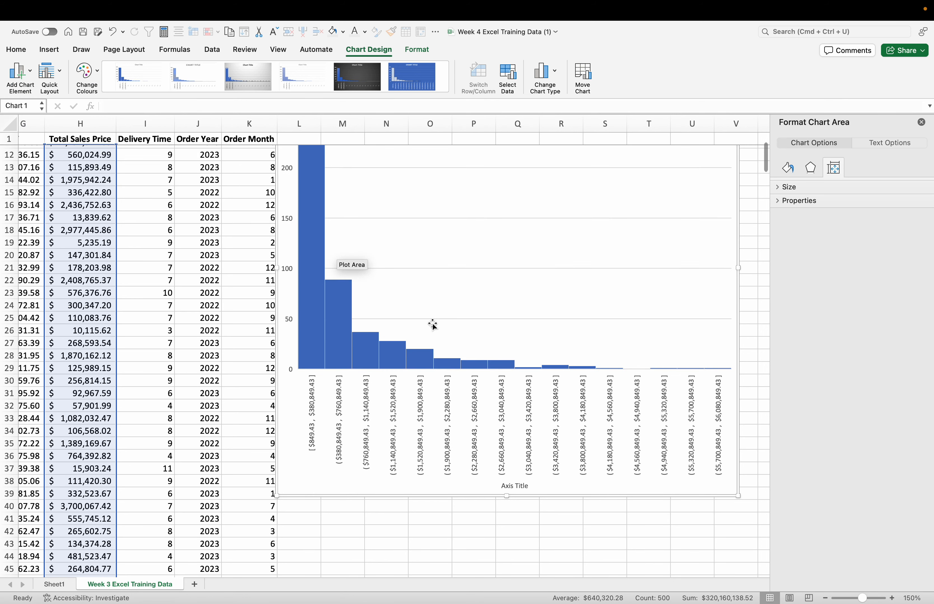
Step: Replace the placeholder text of the horizontal axis title with "Total Sales Price"
click(517, 487)
triple_click(524, 486)
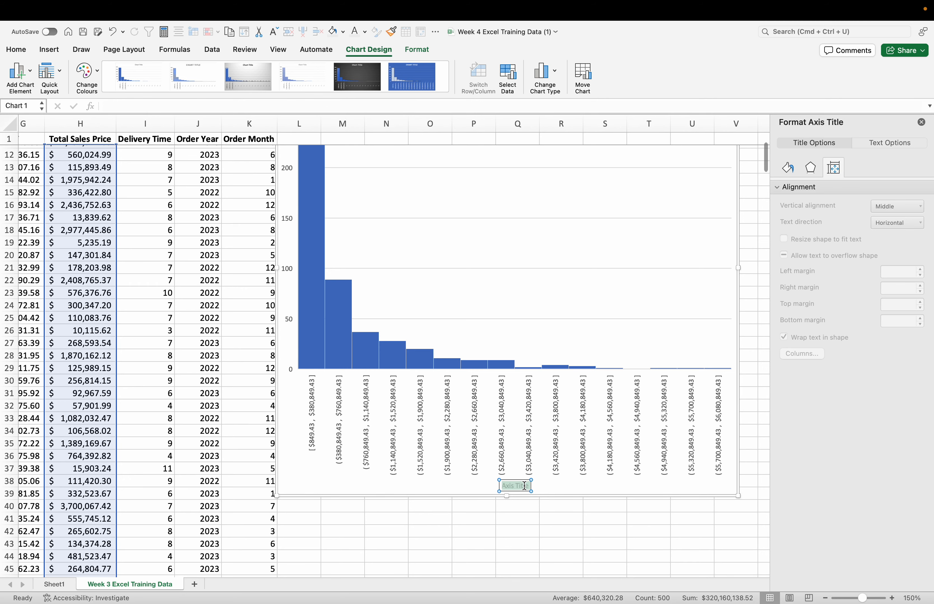
scroll(566, 411, up, 5)
scroll(565, 411, down, 3)
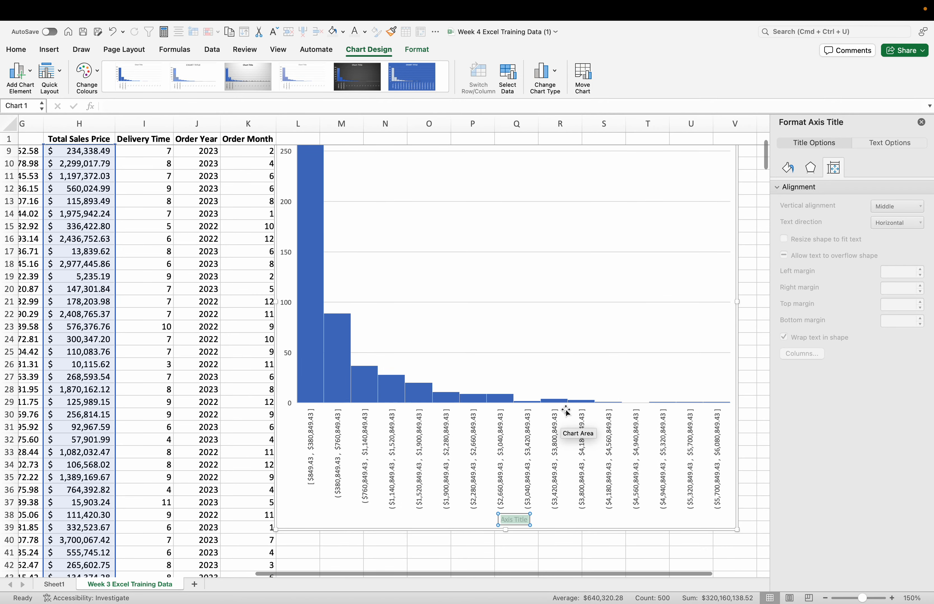
text(Total S)
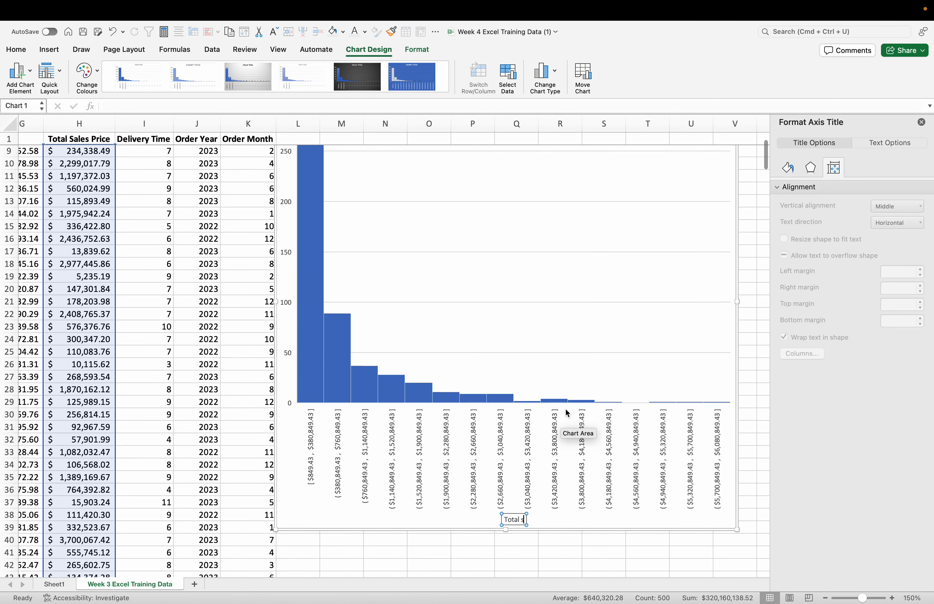
text(ales Price)
Step: Add a primary vertical axis title reading "Frequency", then deselect the histogram and close the formatting pane
click(32, 78)
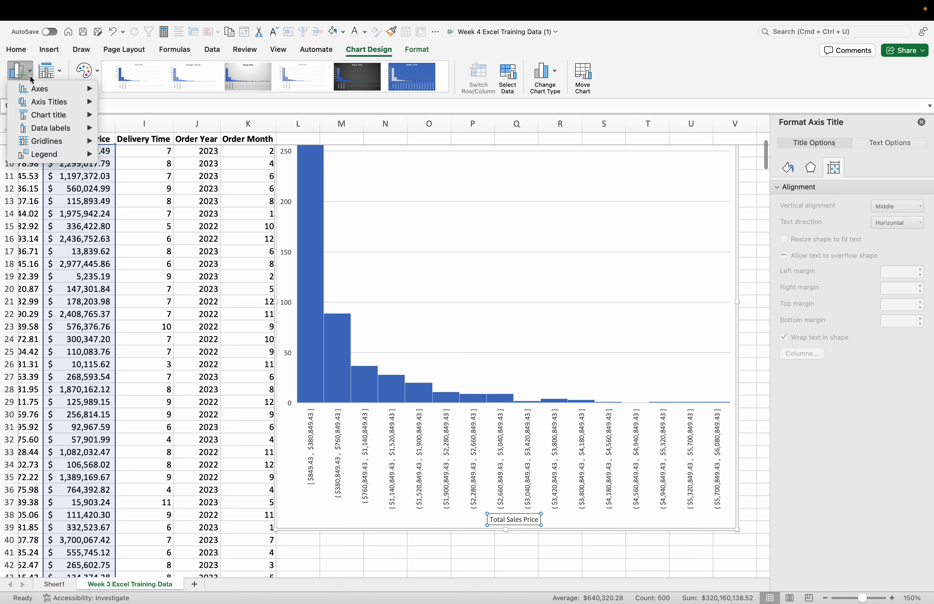
mouse_move(65, 101)
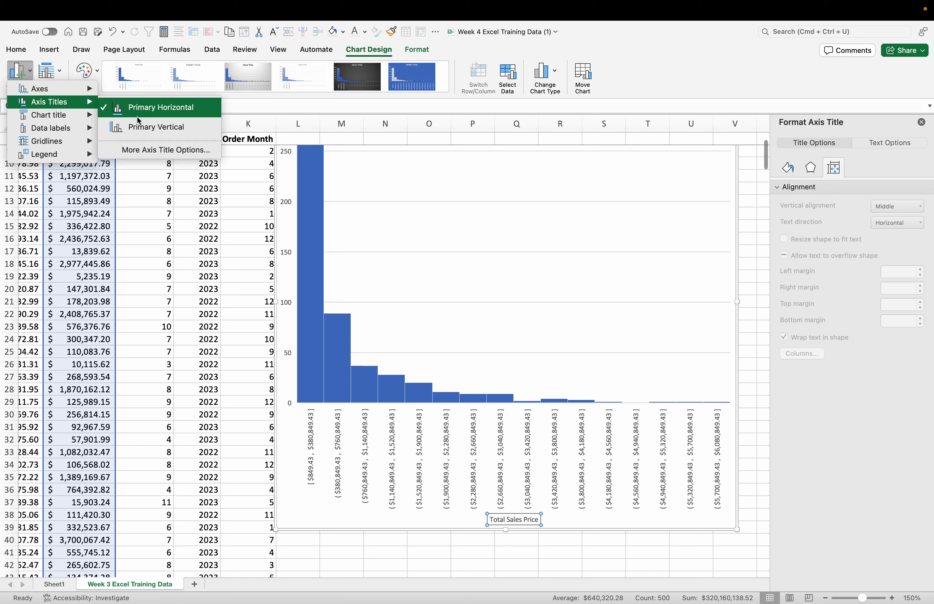
click(149, 126)
click(285, 253)
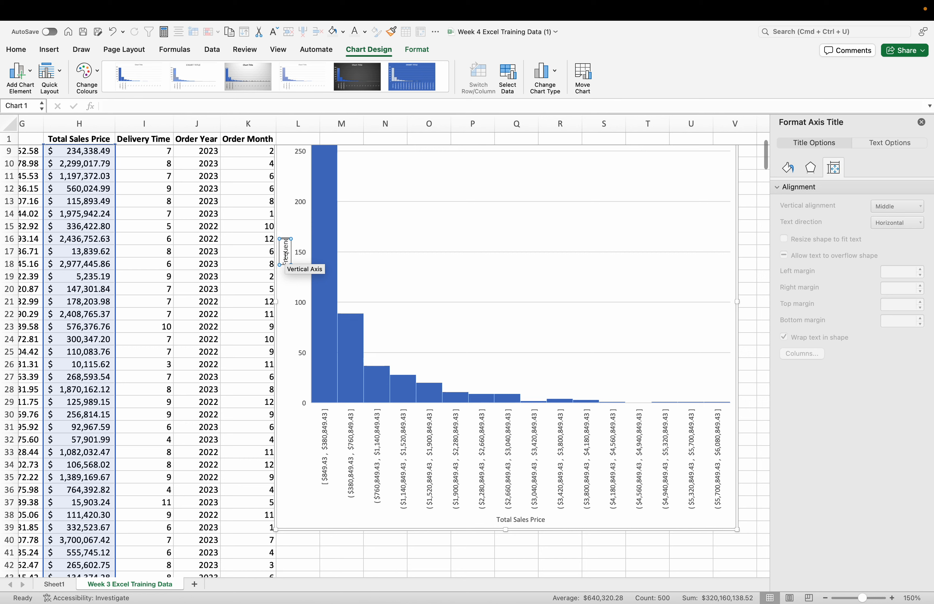
click(556, 541)
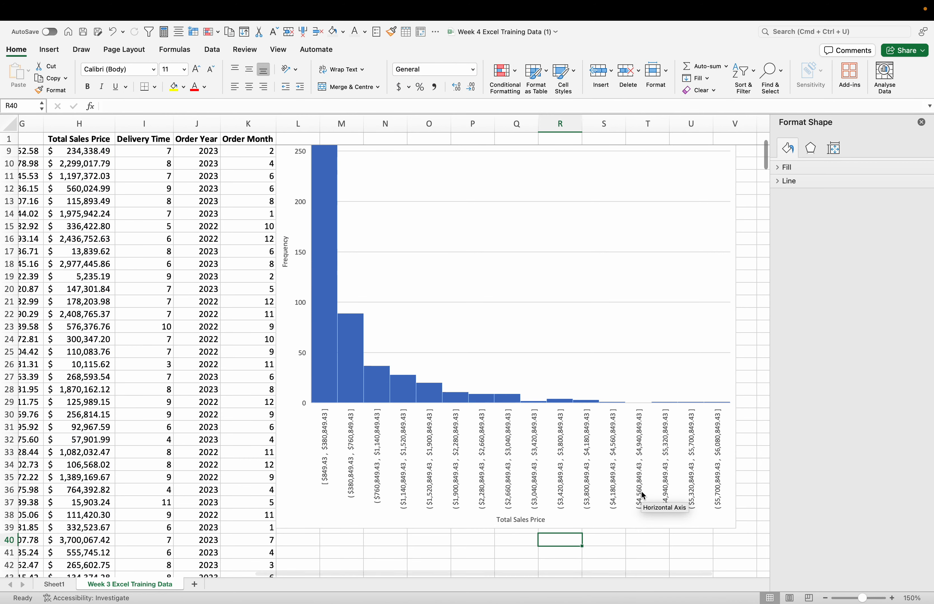
click(921, 123)
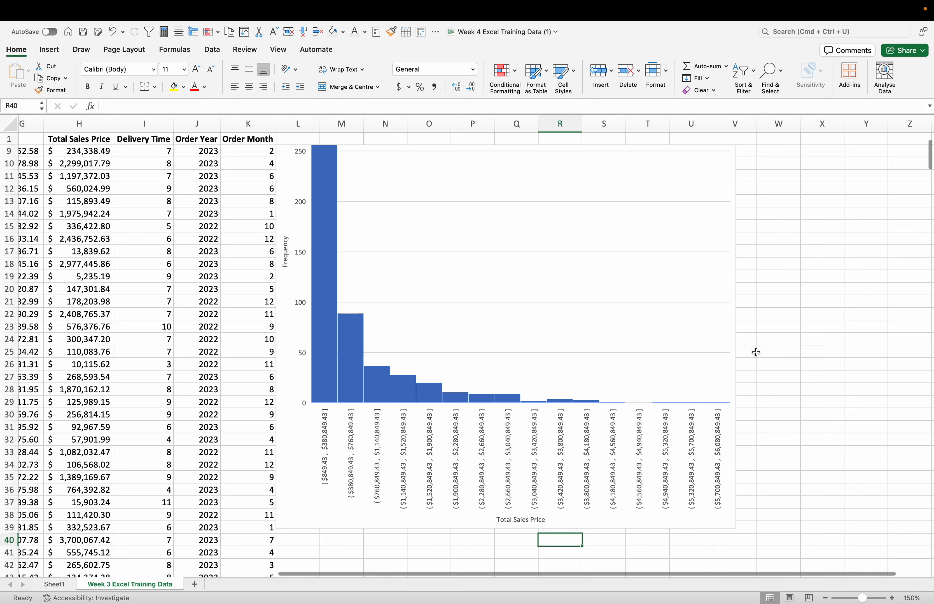
Step: Move the Total Sales Price histogram away from the data to about columns P to Z and deselect it
scroll(756, 353, down, 3)
scroll(756, 353, up, 3)
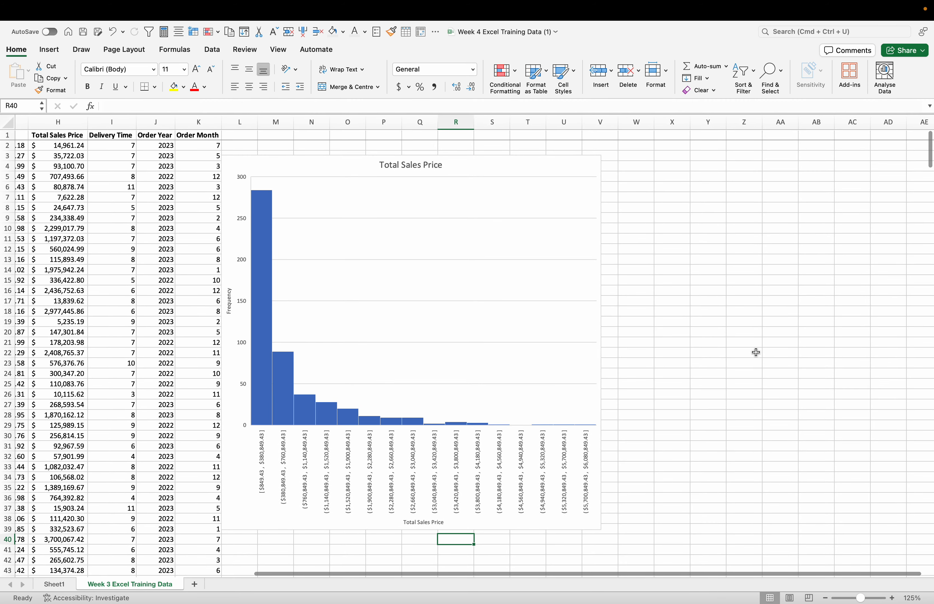
drag(483, 169, 634, 152)
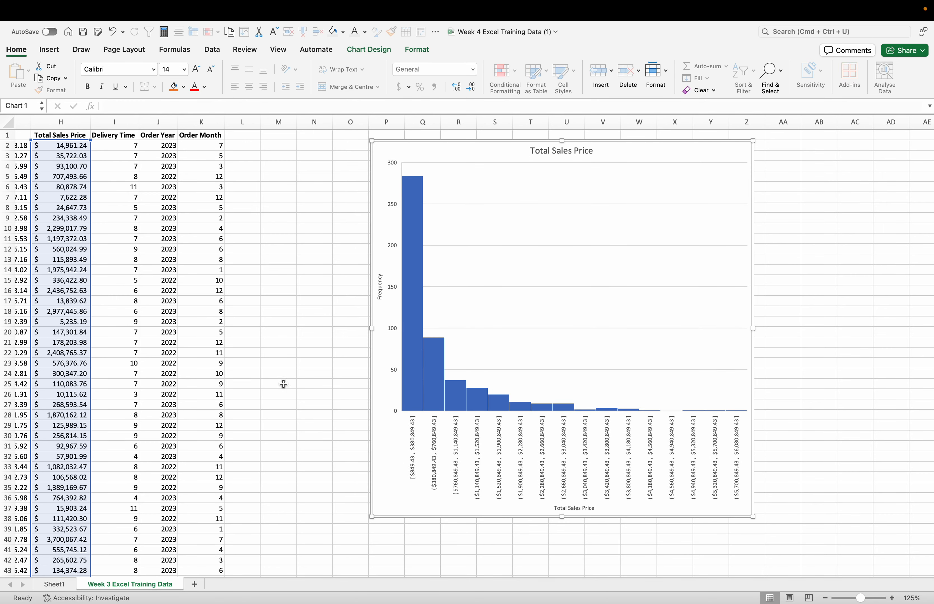
click(315, 372)
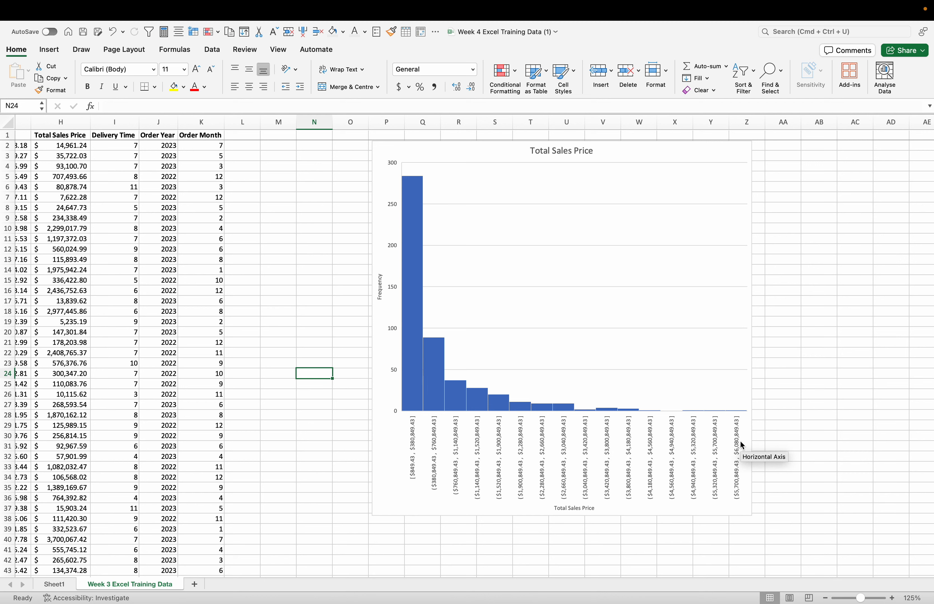
mouse_move(420, 296)
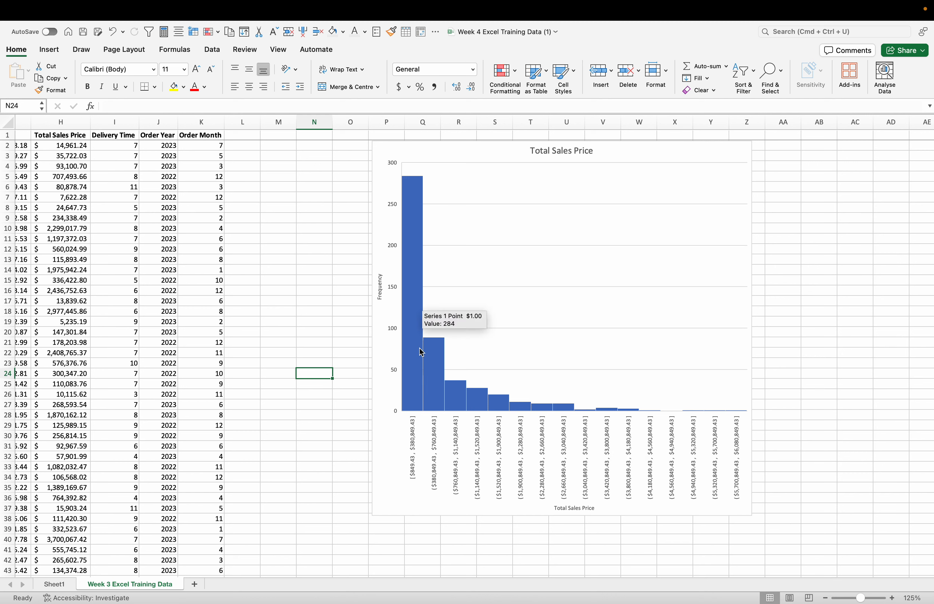
click(299, 242)
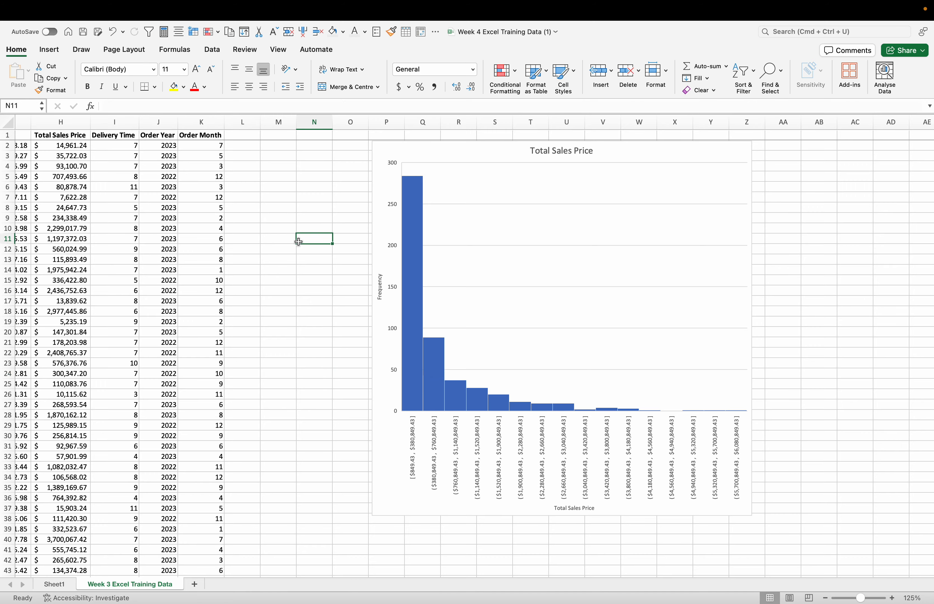
Step: Select all the Delivery Time values from I2 down and insert a histogram of them
scroll(298, 242, left, 5)
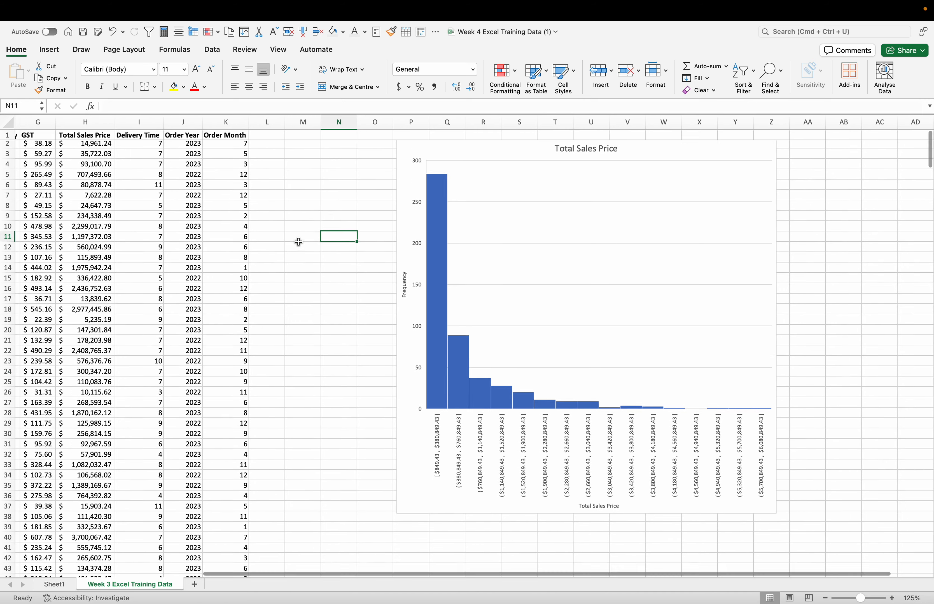
scroll(338, 204, left, 2)
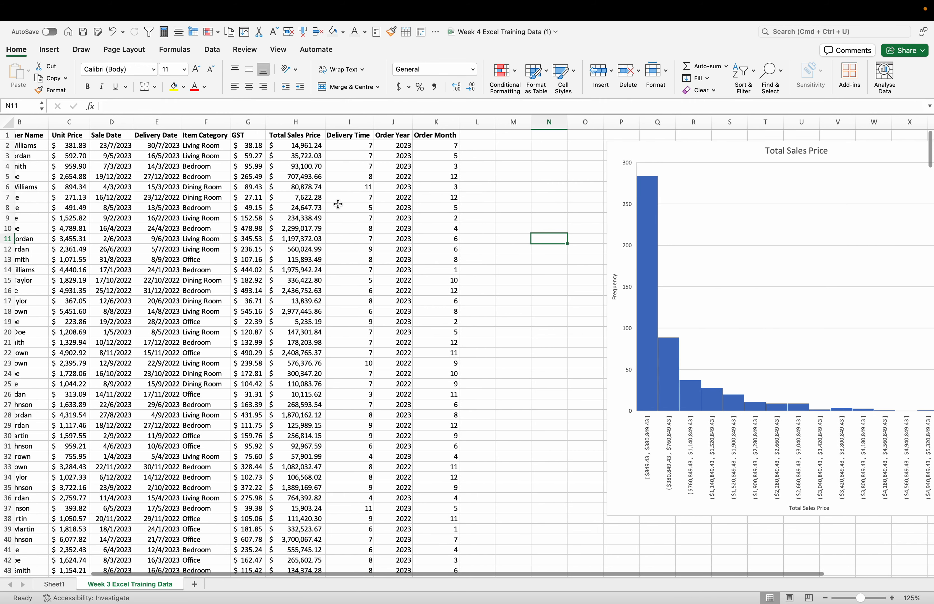
scroll(353, 194, left, 2)
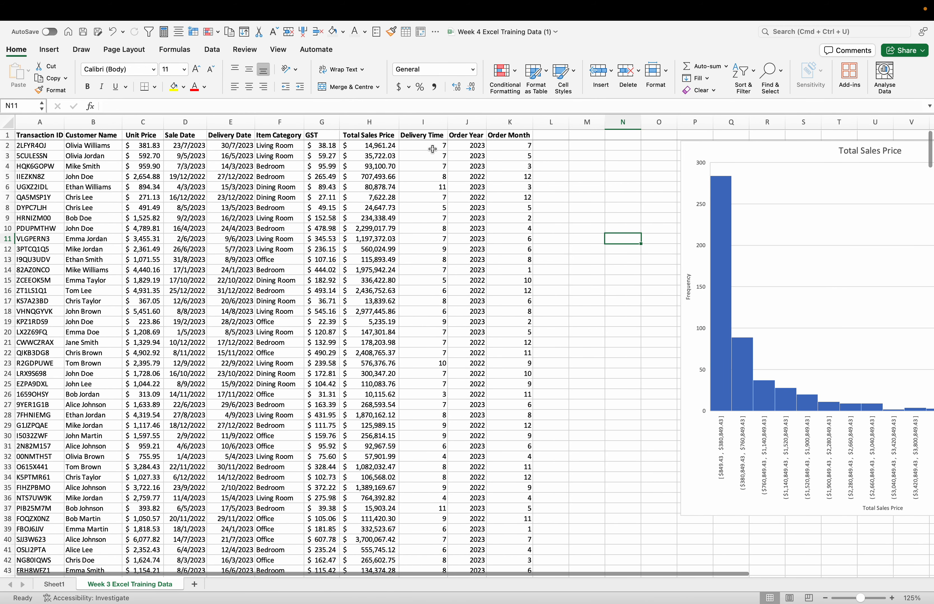
click(432, 149)
double_click(447, 150)
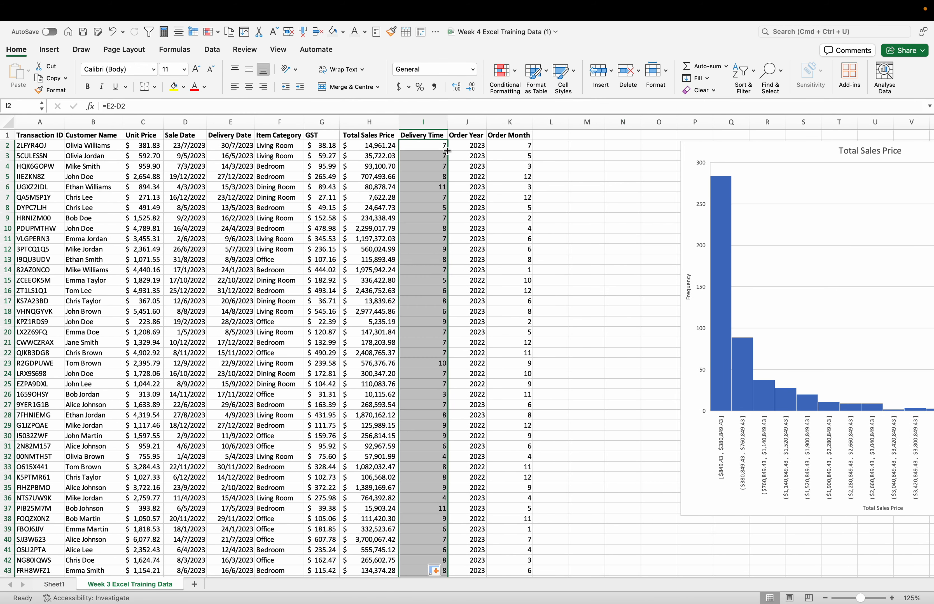
click(49, 50)
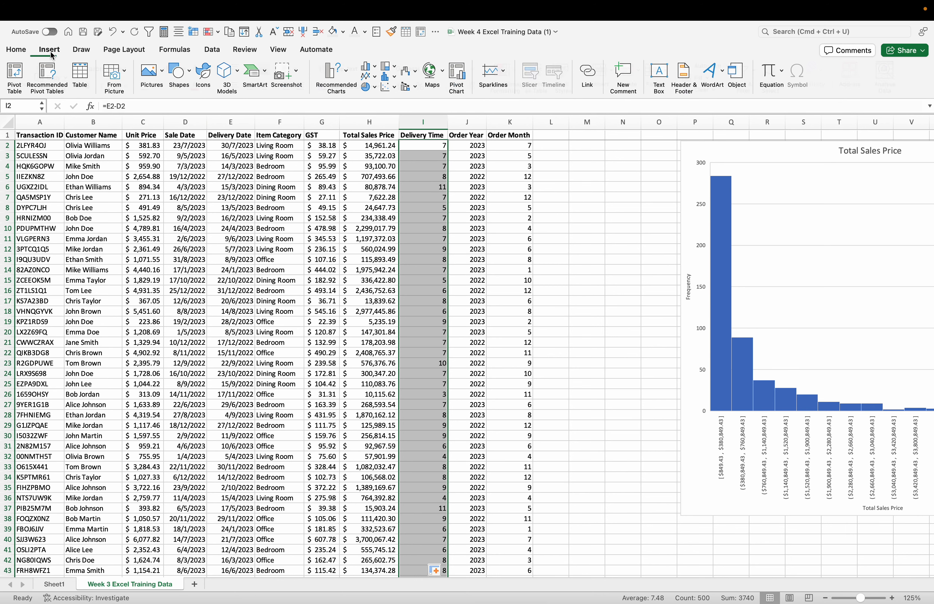
click(397, 80)
click(411, 124)
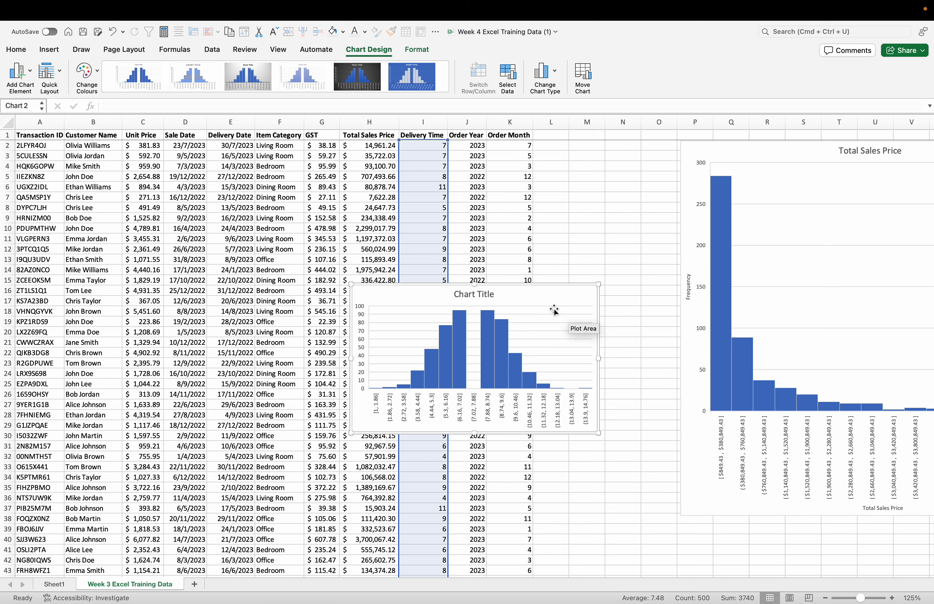
Step: Enlarge the new histogram and change its chart title to "Delivery Time"
drag(532, 296, 488, 246)
drag(554, 385, 705, 525)
click(513, 252)
double_click(513, 247)
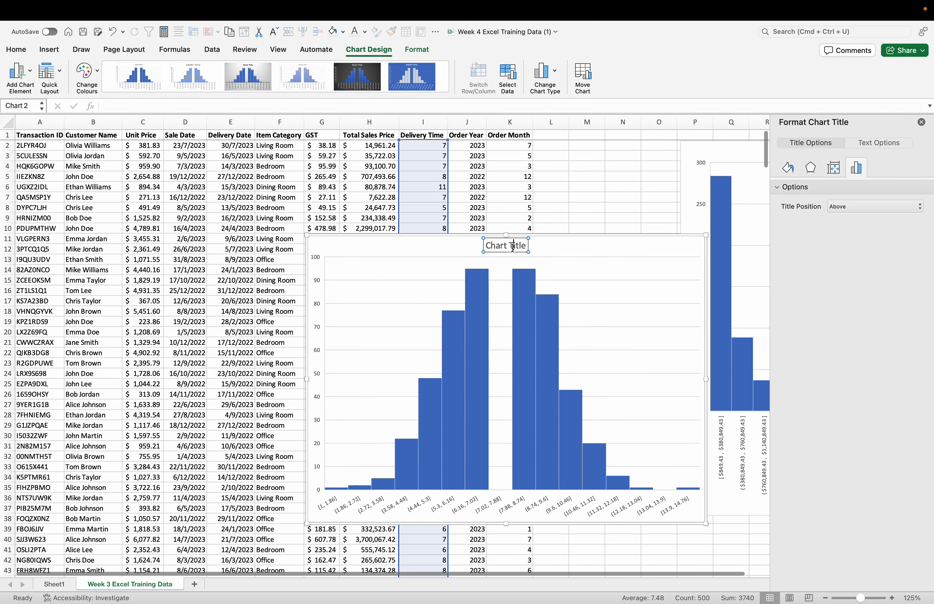
triple_click(512, 247)
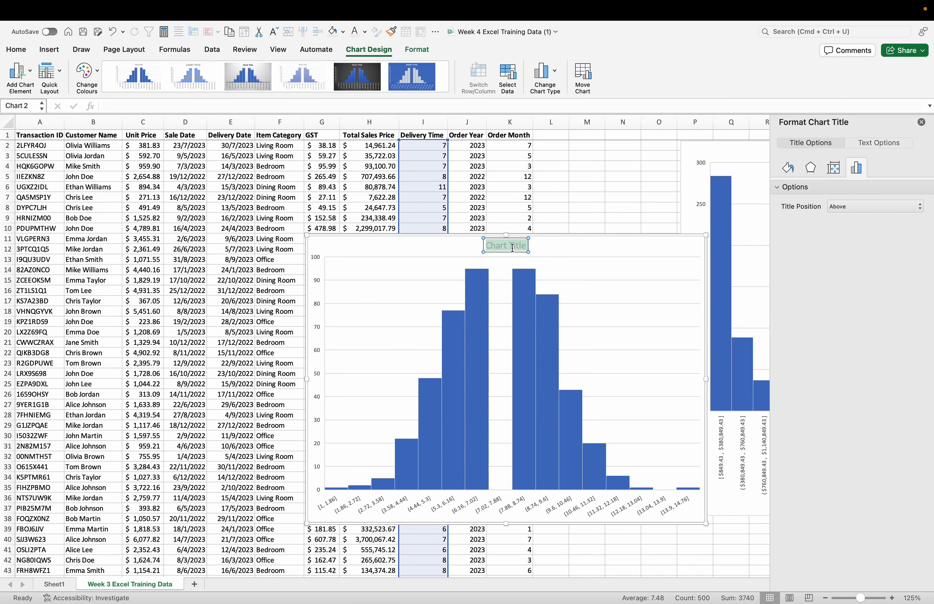
text(Delivery Time)
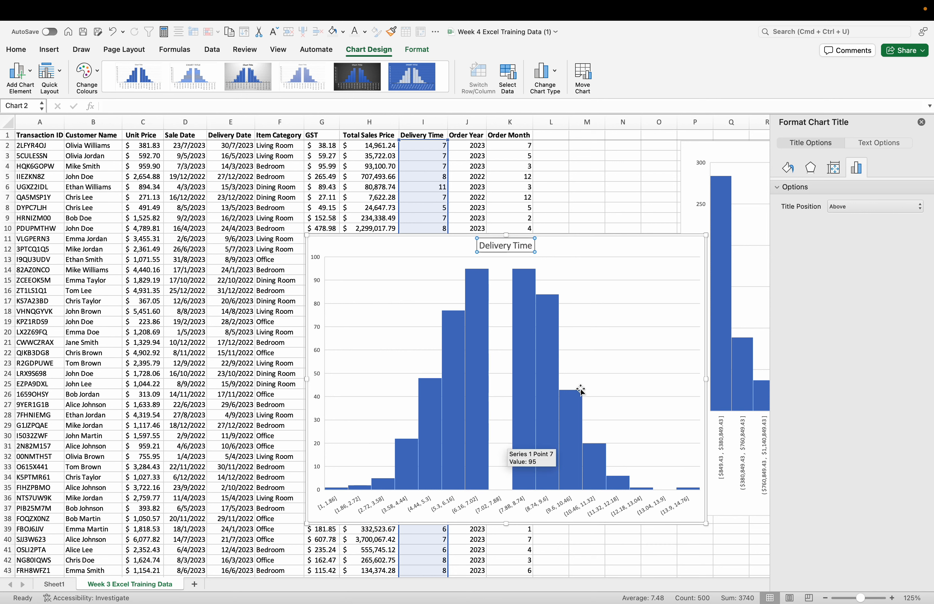
Step: Set the Delivery Time histogram's bins to a bin width of 1
click(524, 325)
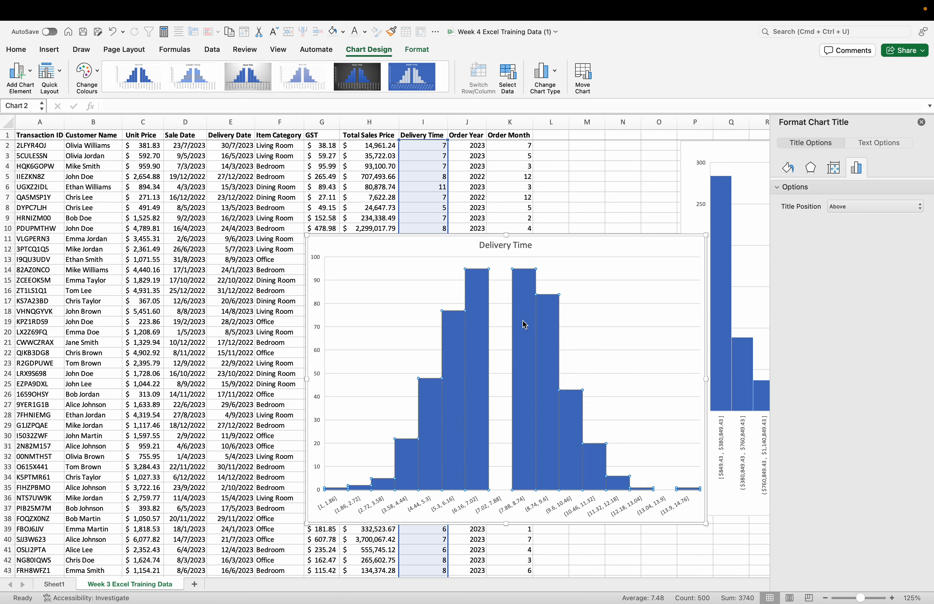
right_click(524, 324)
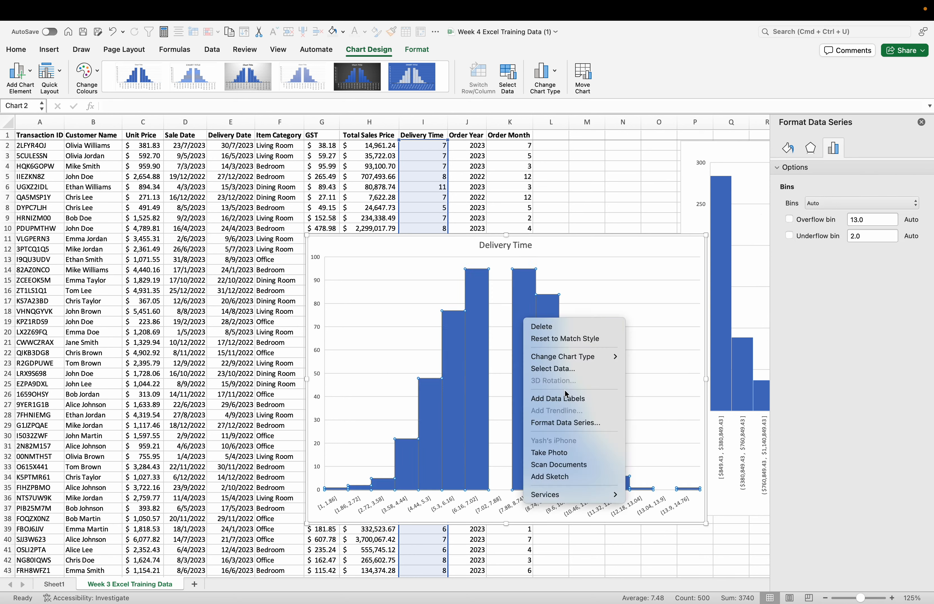
click(565, 423)
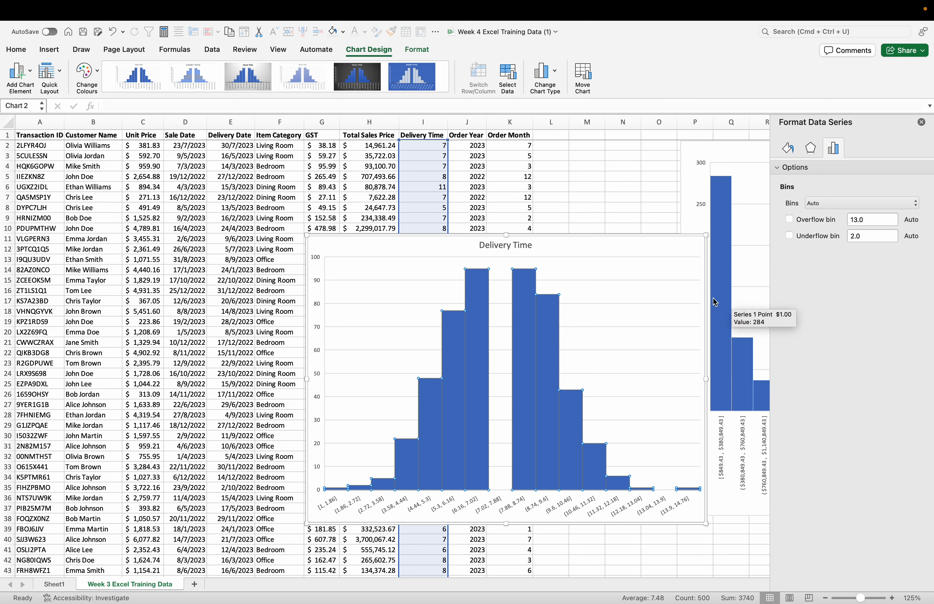
click(821, 203)
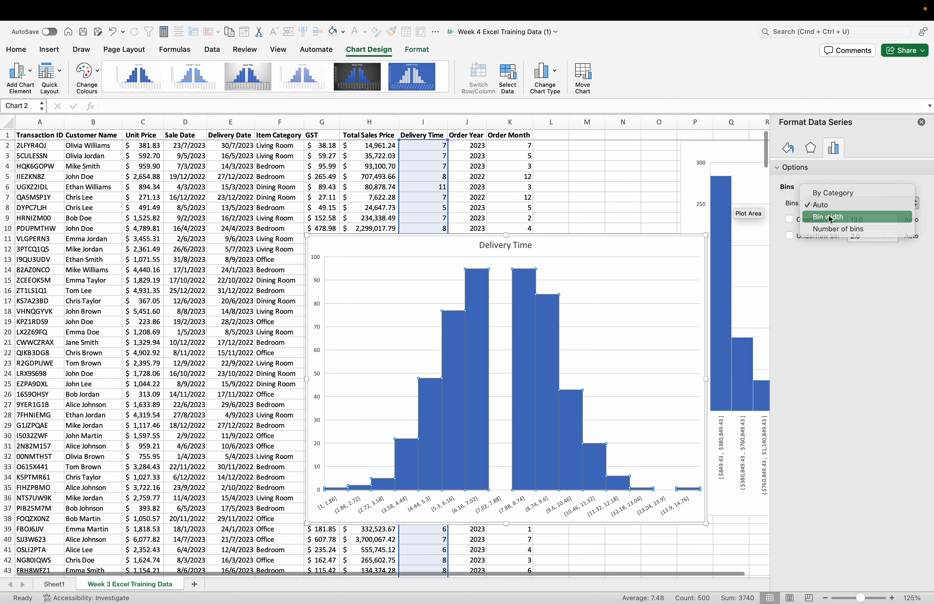
click(829, 218)
click(866, 222)
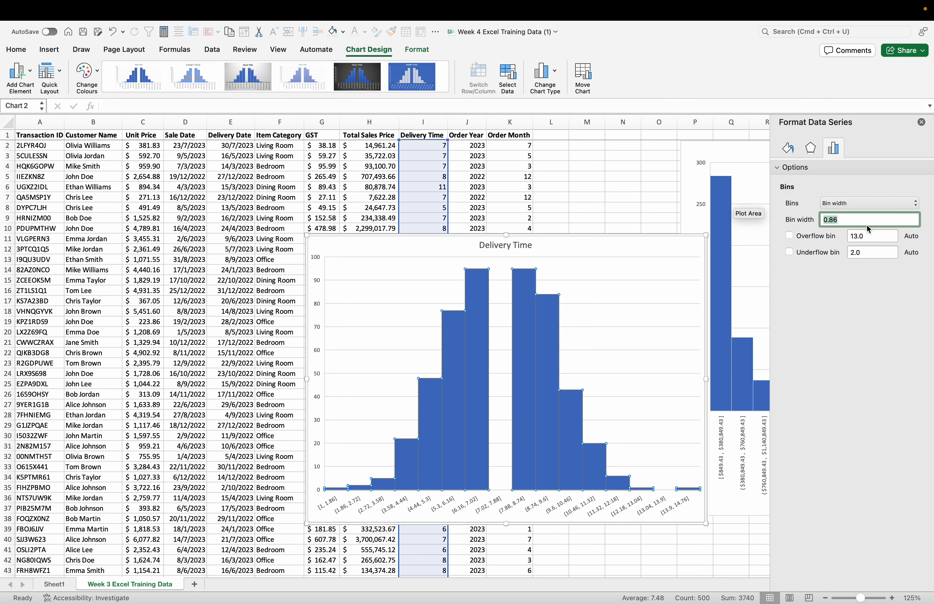
text(1)
key(Return)
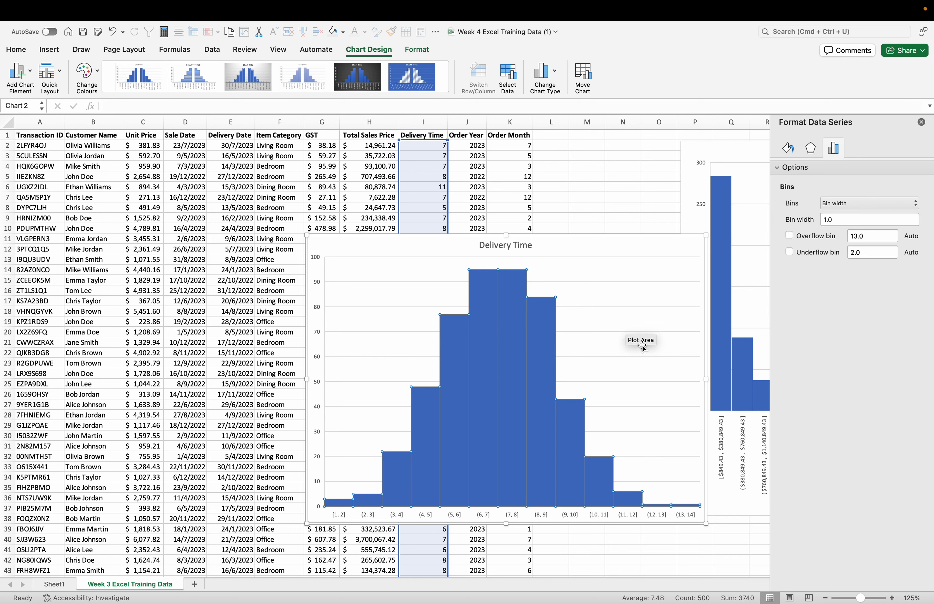
Step: Close the formatting pane and move the Delivery Time histogram directly below the Total Sales Price histogram, starting near row 39
drag(583, 254, 634, 283)
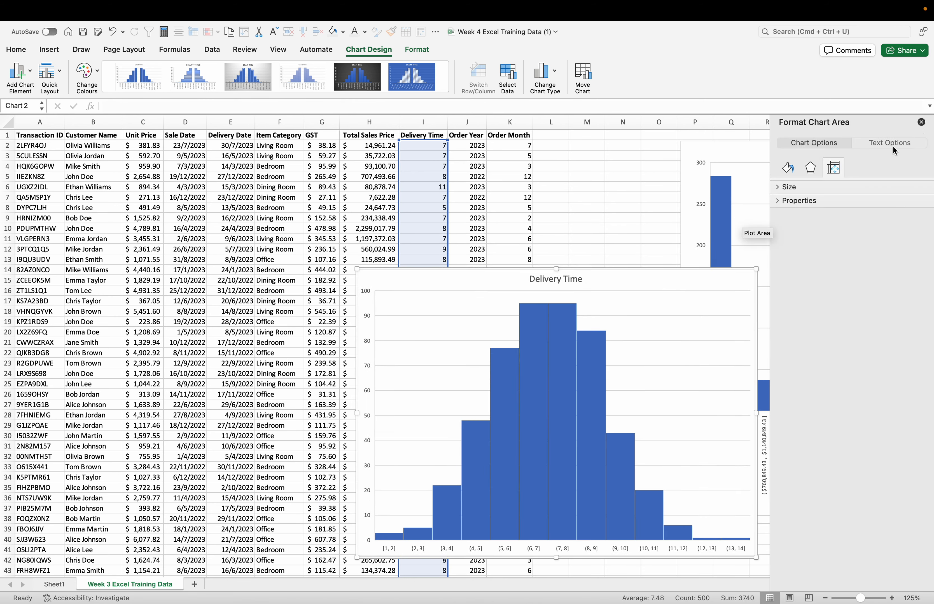
click(921, 122)
scroll(629, 222, down, 5)
scroll(629, 222, right, 3)
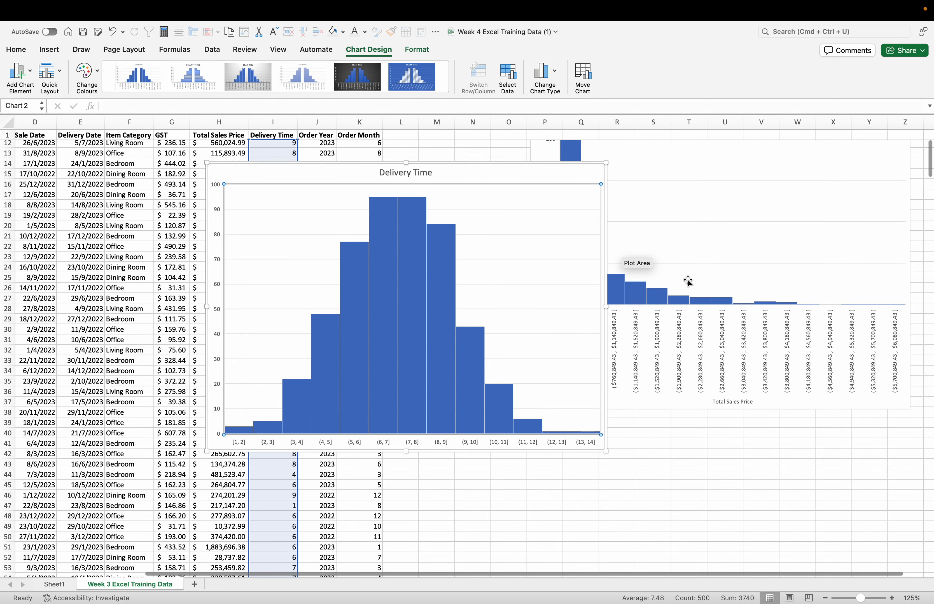
drag(726, 338, 809, 366)
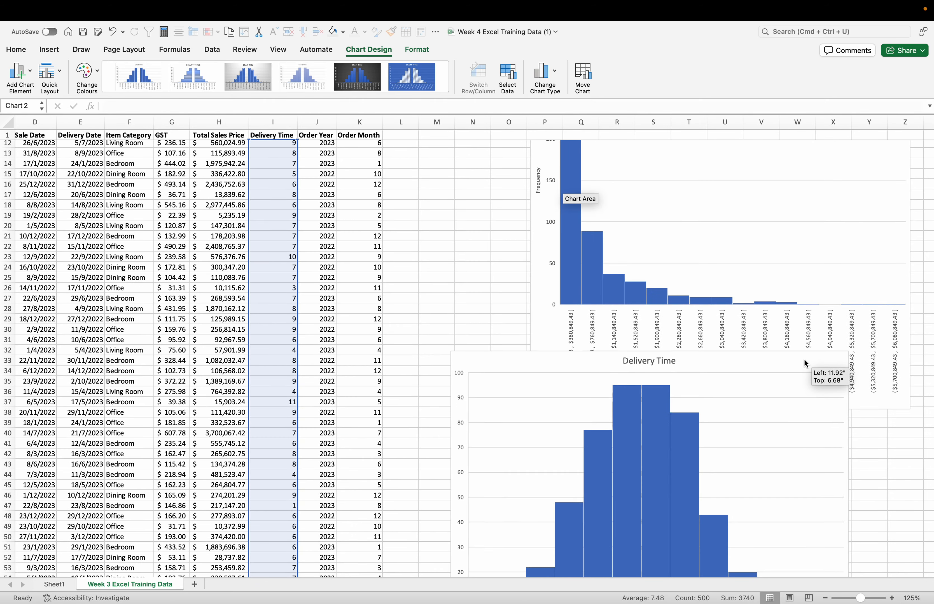
scroll(388, 244, down, 5)
scroll(388, 244, right, 3)
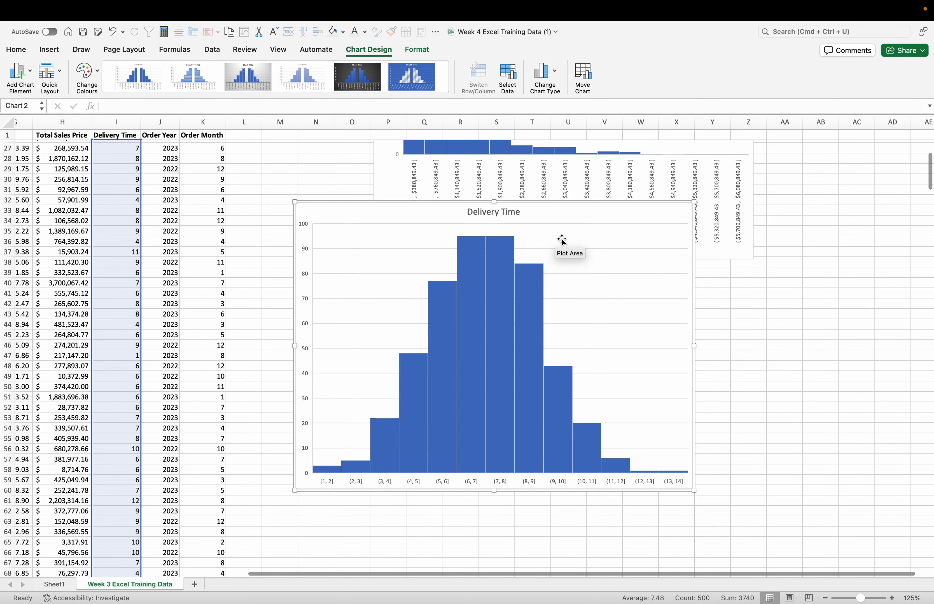
drag(573, 214, 654, 288)
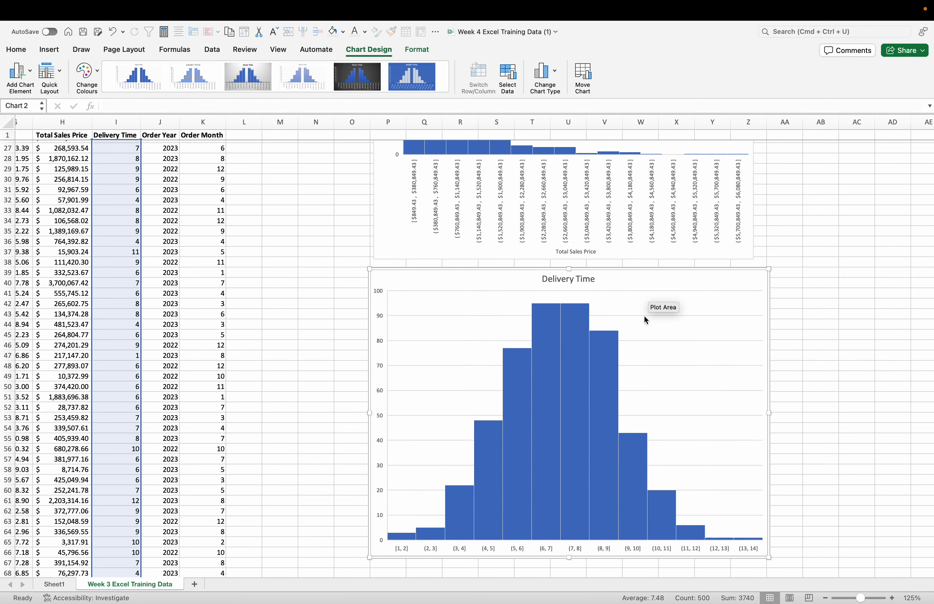
scroll(797, 464, down, 3)
scroll(796, 464, left, 1)
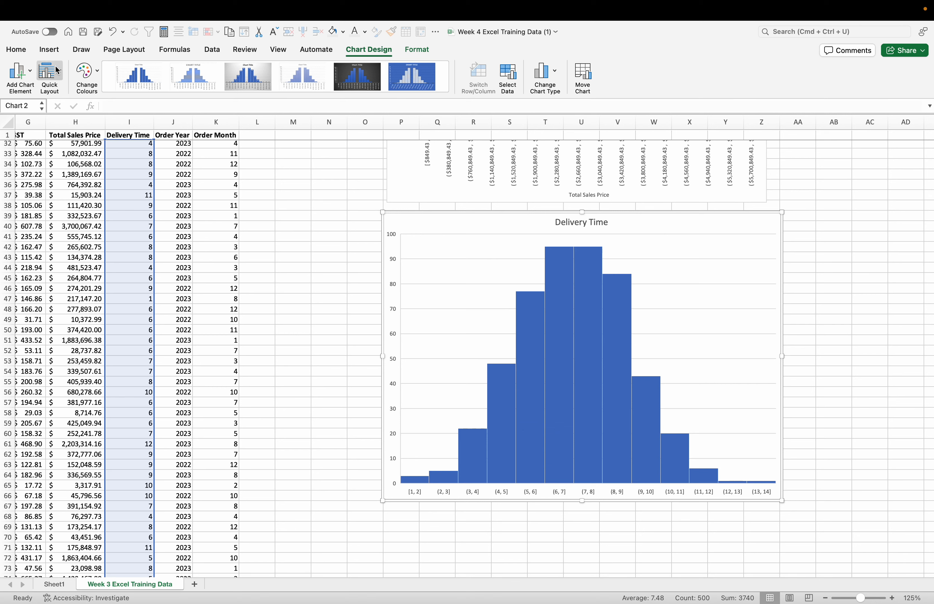
Step: Add a primary horizontal axis title reading "Delivery Time (days)" to the Delivery Time histogram
click(13, 55)
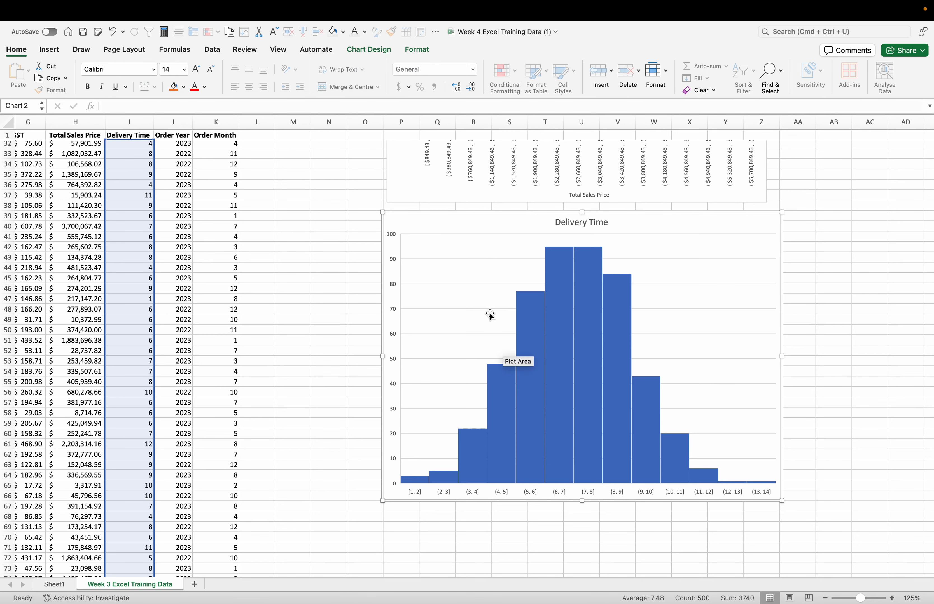
click(383, 51)
click(18, 70)
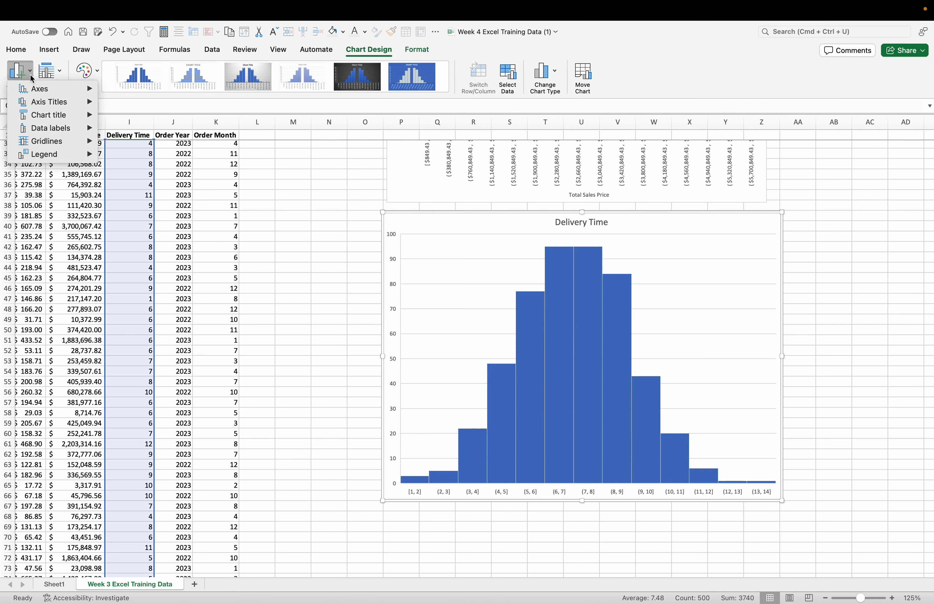
mouse_move(70, 104)
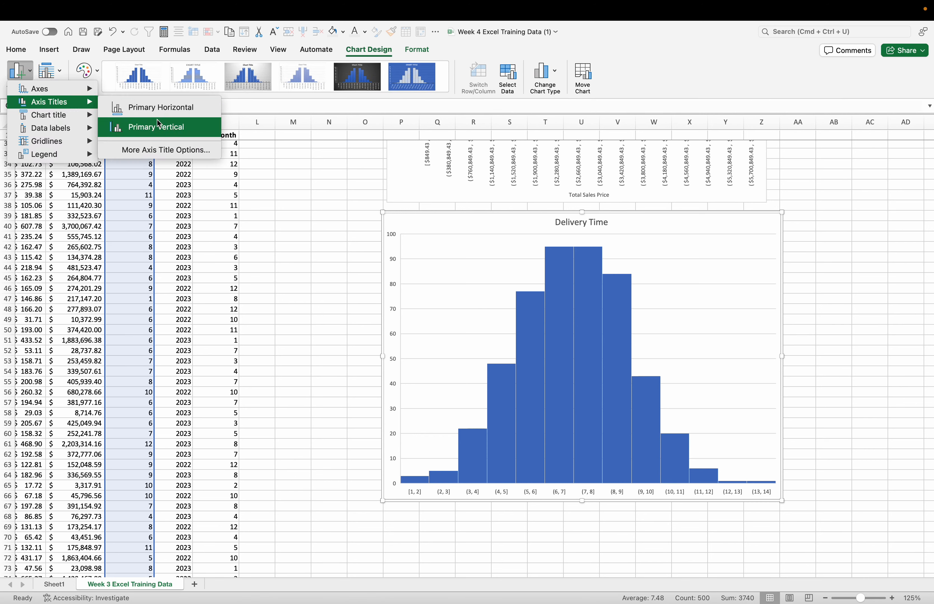
click(171, 110)
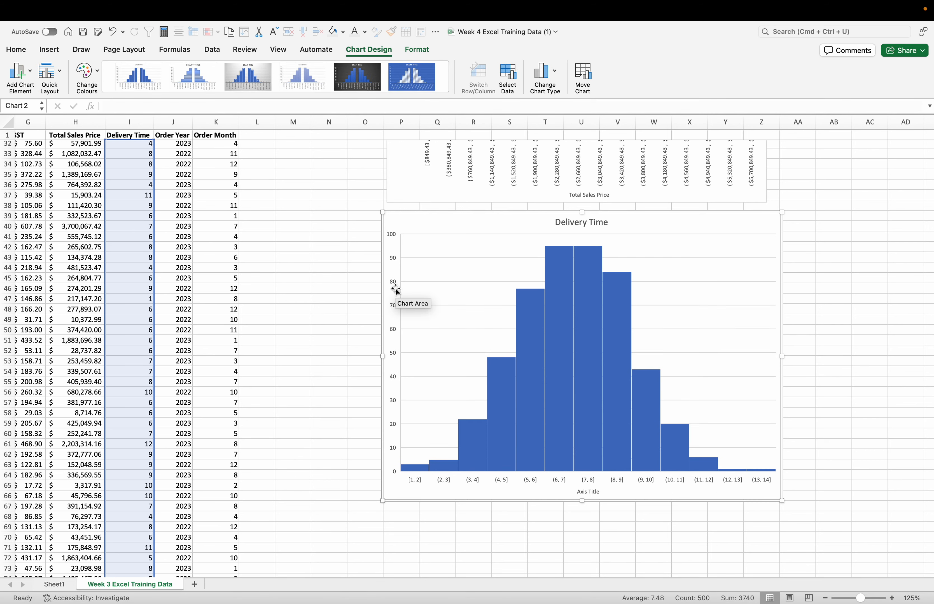
double_click(596, 492)
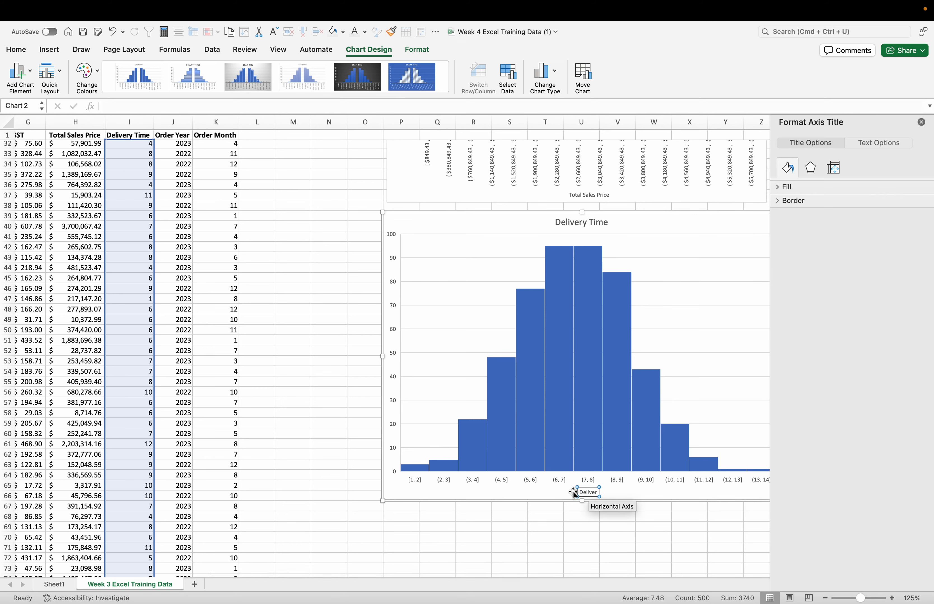
text(Delivery Time (days)
Step: Add a primary vertical axis title reading "Frequency" to the Delivery Time histogram
click(20, 71)
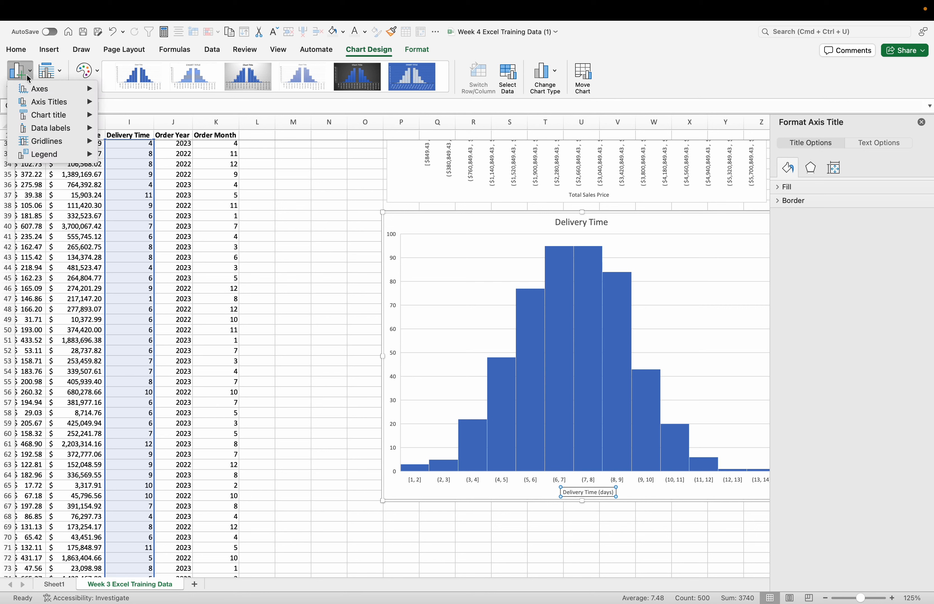
mouse_move(70, 102)
click(145, 127)
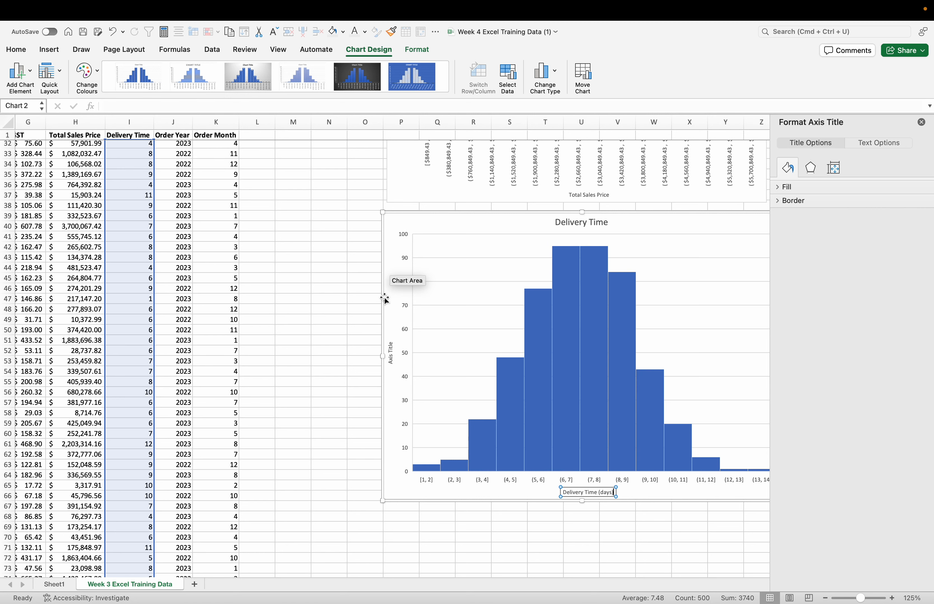
click(394, 356)
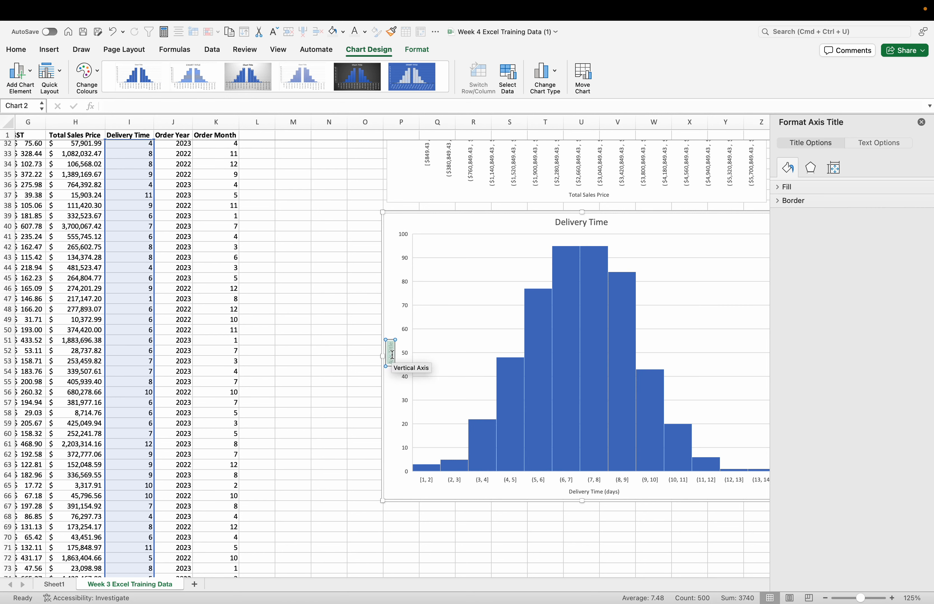
key(BackSpace)
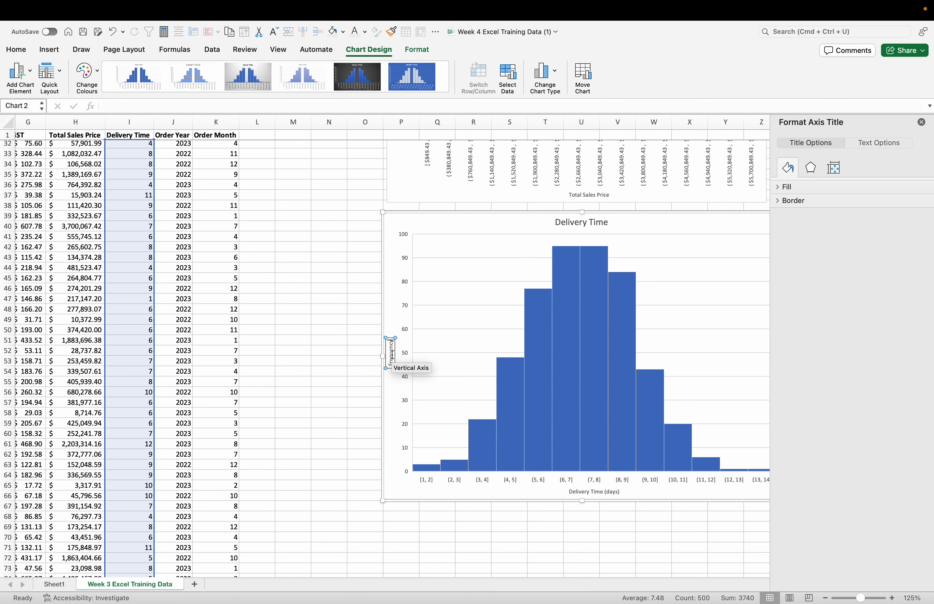
Step: Deselect the Delivery Time histogram and close the formatting pane
click(548, 517)
click(552, 546)
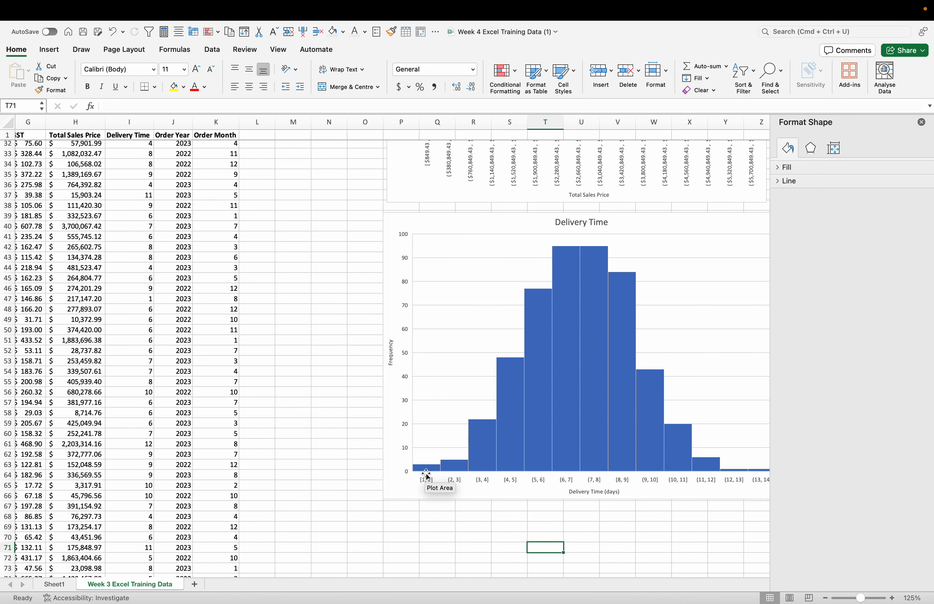
mouse_move(477, 465)
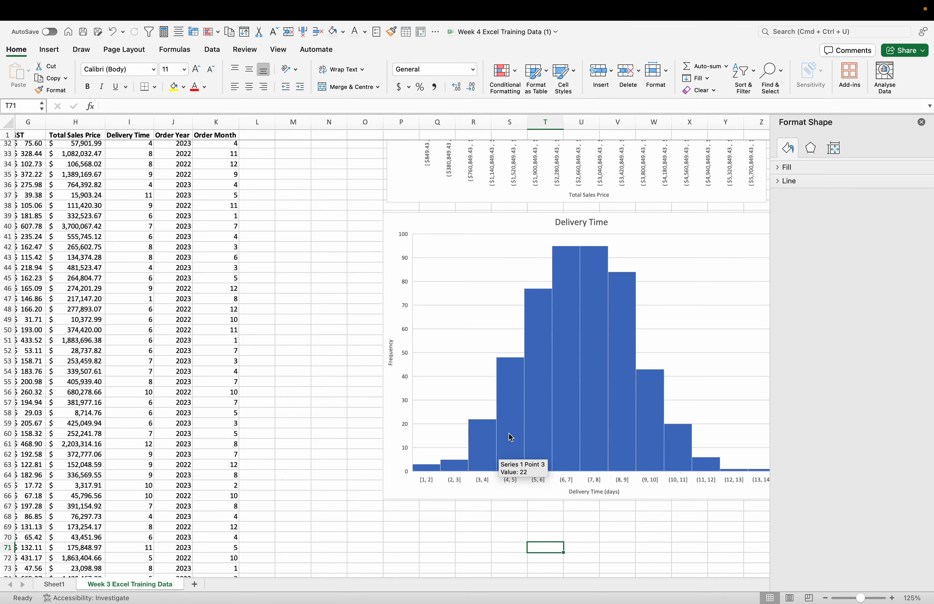
click(690, 548)
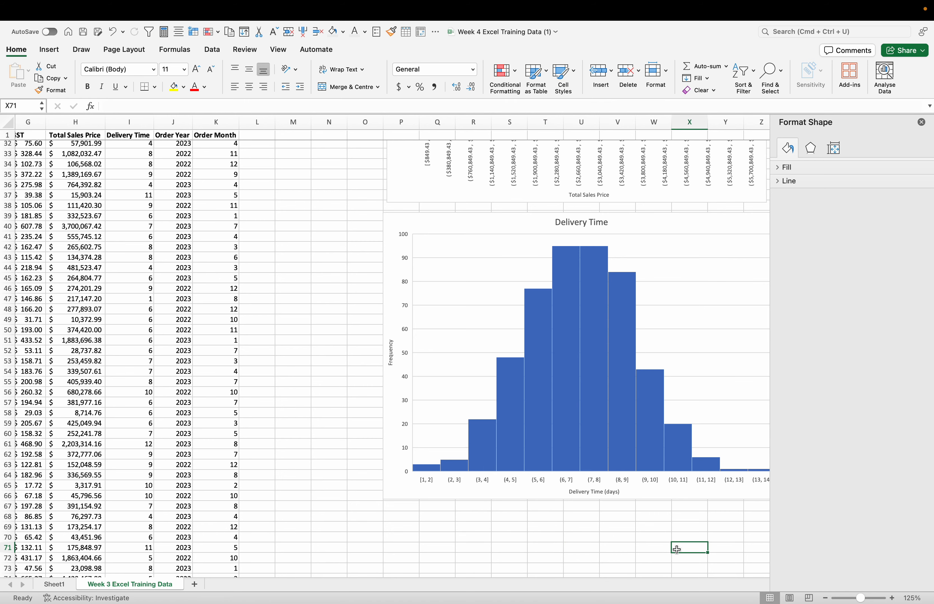
scroll(683, 549, right, 4)
scroll(683, 549, up, 2)
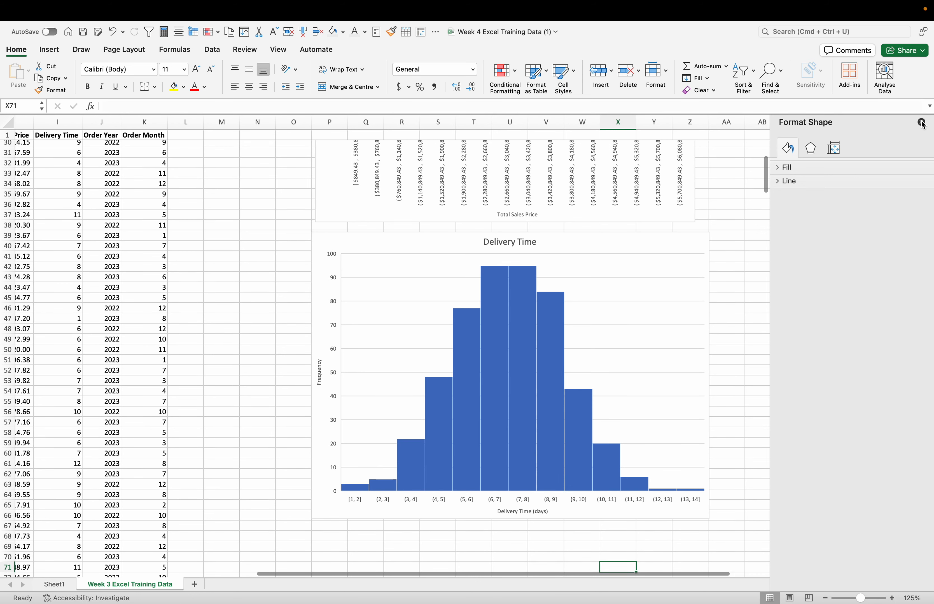
click(921, 123)
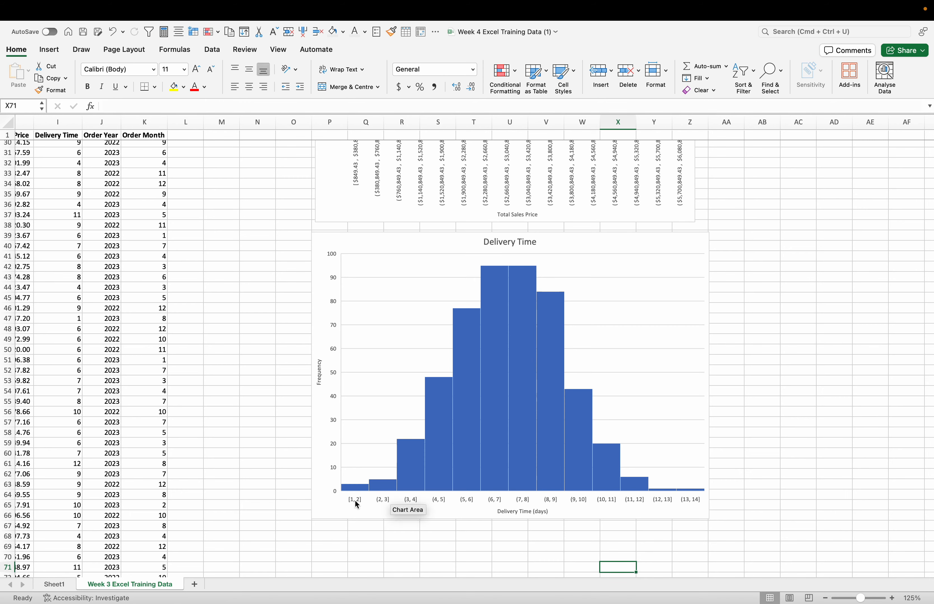
Step: Examine the shapes of the Total Sales Price and Delivery Time histograms alongside the sales data
scroll(897, 373, up, 5)
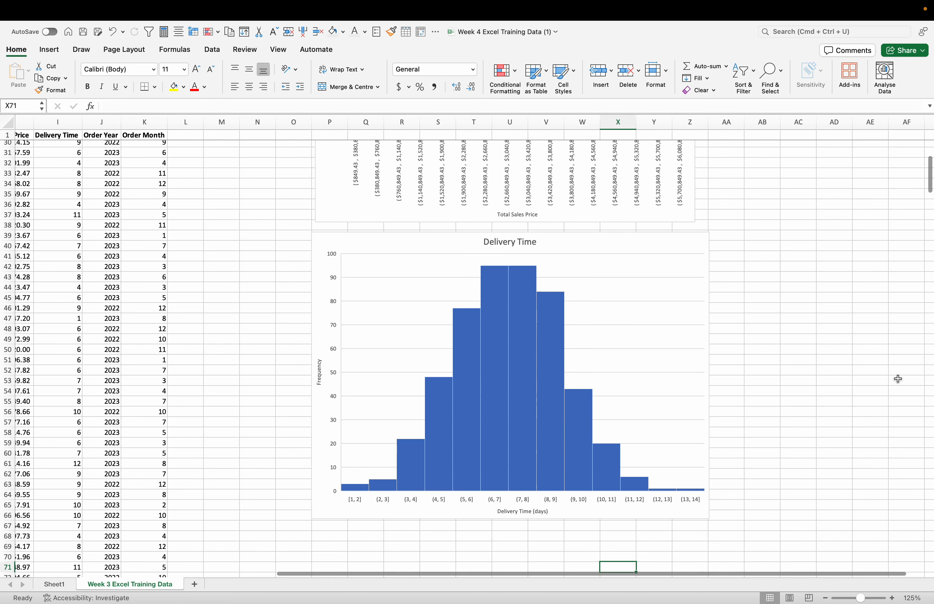
scroll(898, 362, up, 5)
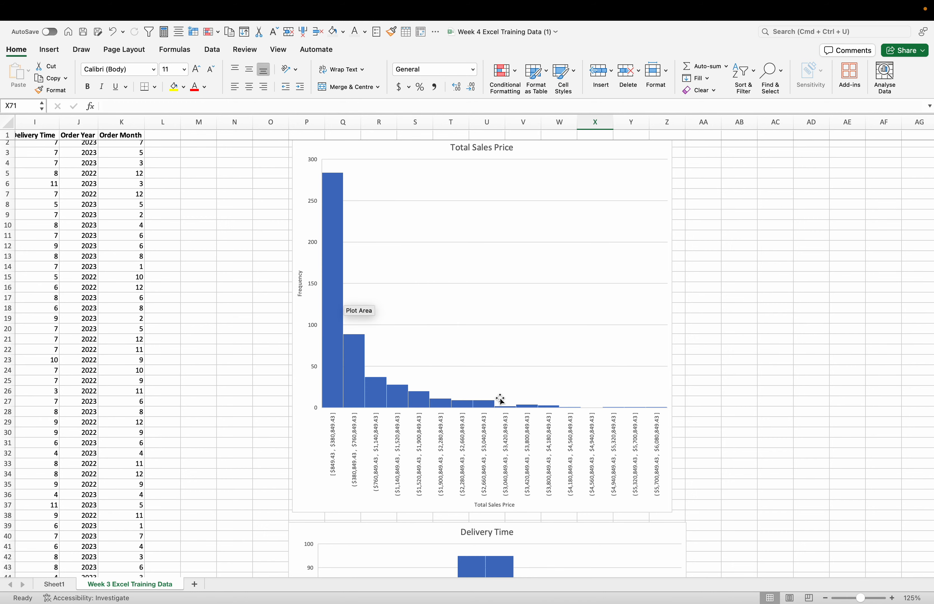
scroll(739, 417, down, 10)
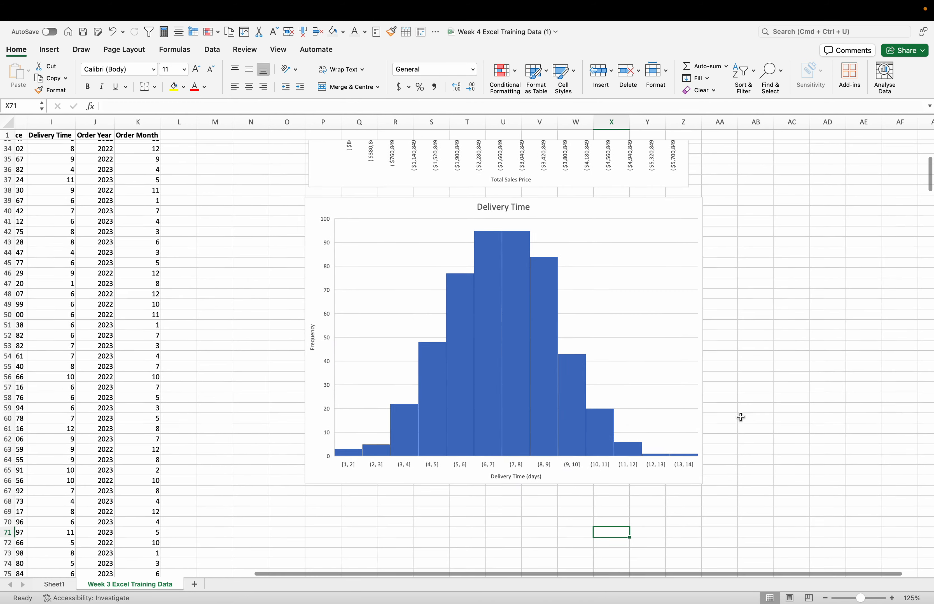
scroll(417, 461, left, 2)
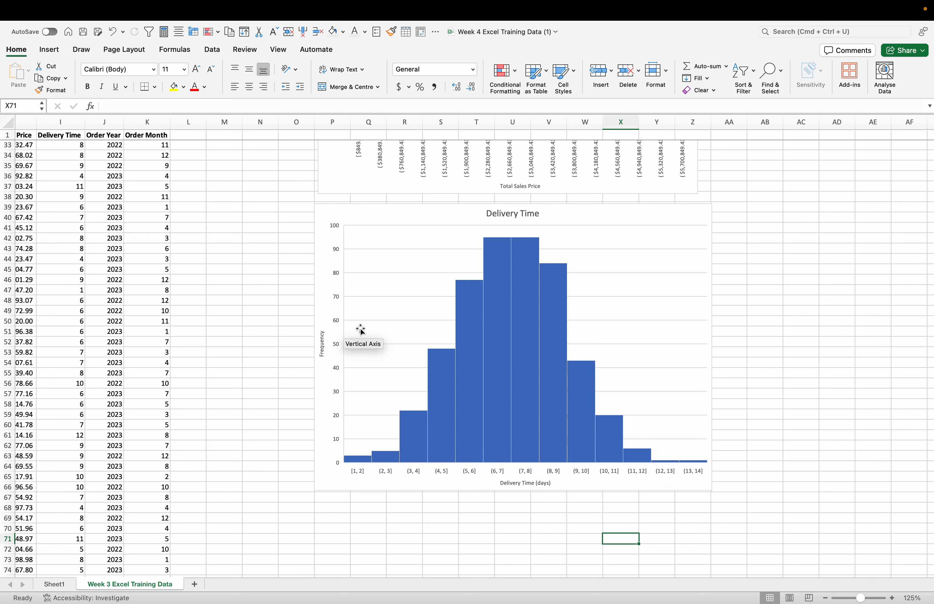
scroll(377, 327, left, 8)
scroll(379, 329, right, 1)
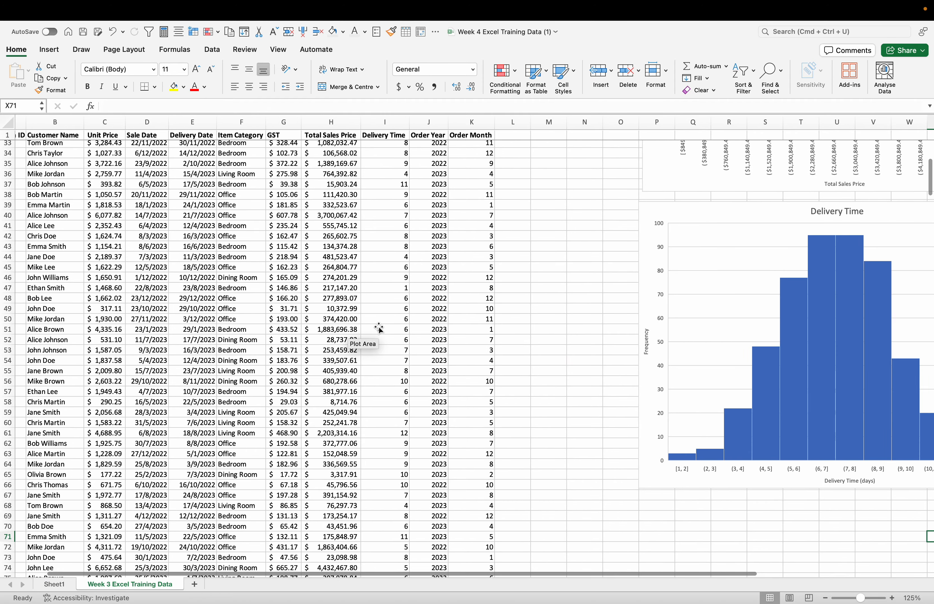
scroll(379, 329, up, 10)
scroll(377, 327, left, 1)
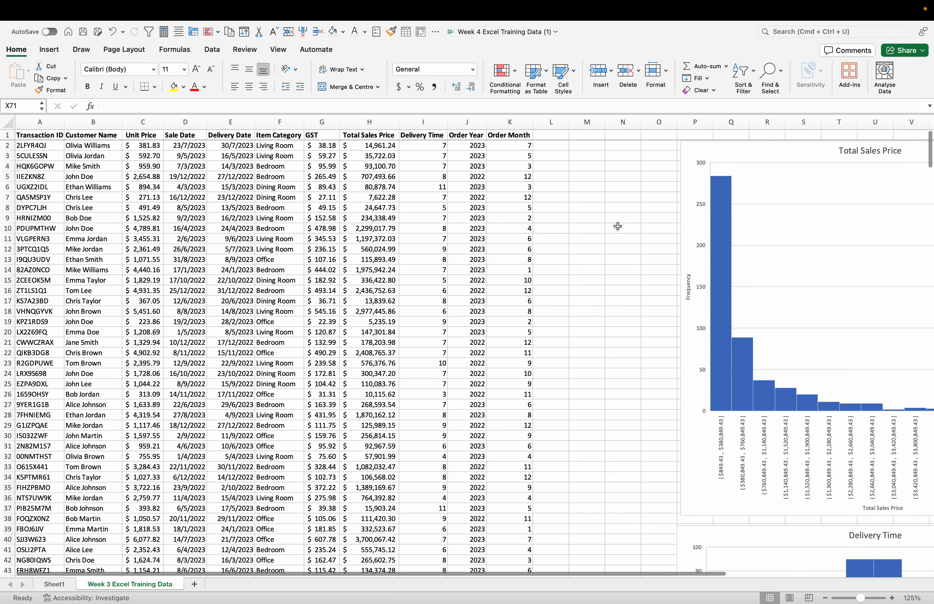
Step: Start the Descriptive Statistics data analysis and begin picking its input range on the sheet, with the dialog moved clear of columns H and I
click(610, 216)
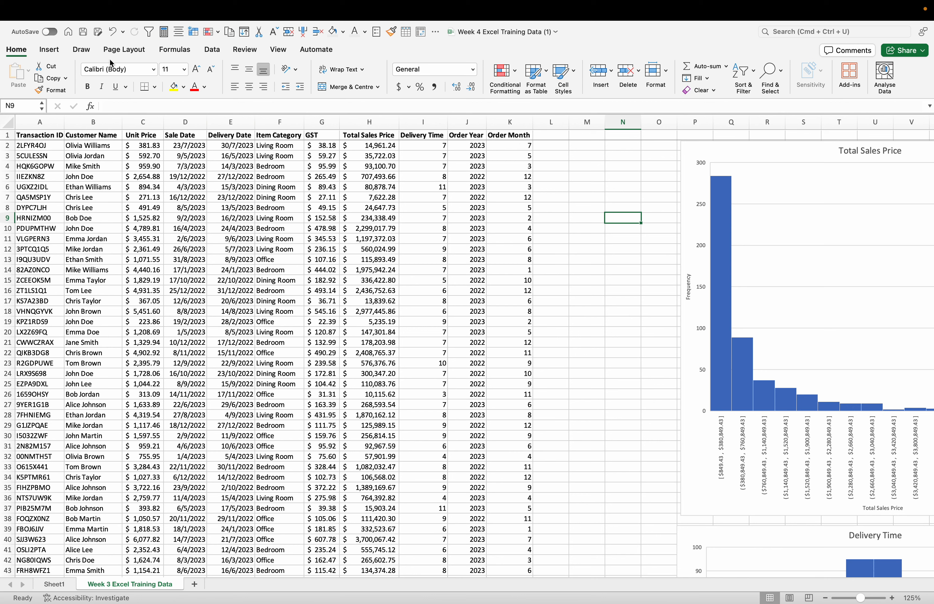
click(224, 51)
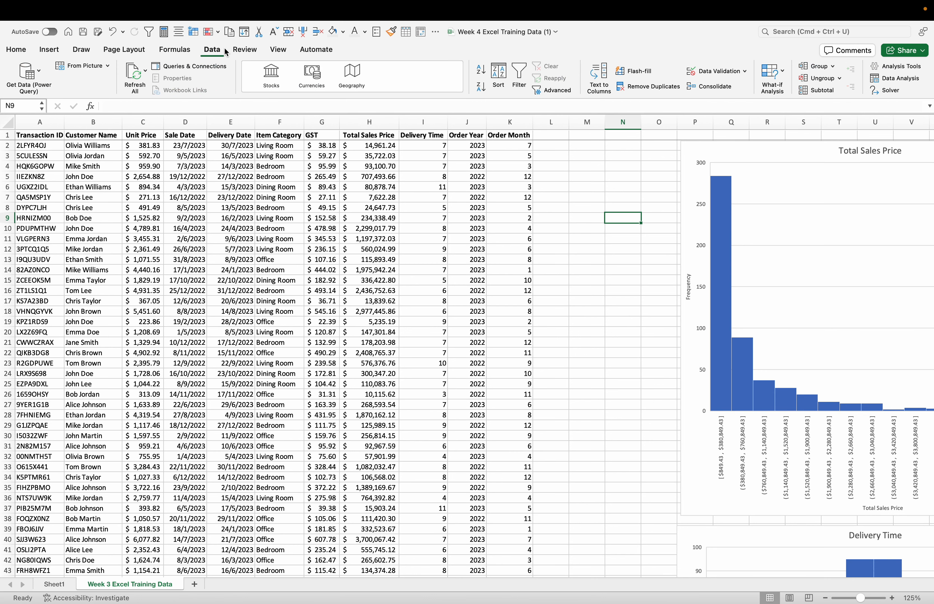
click(894, 79)
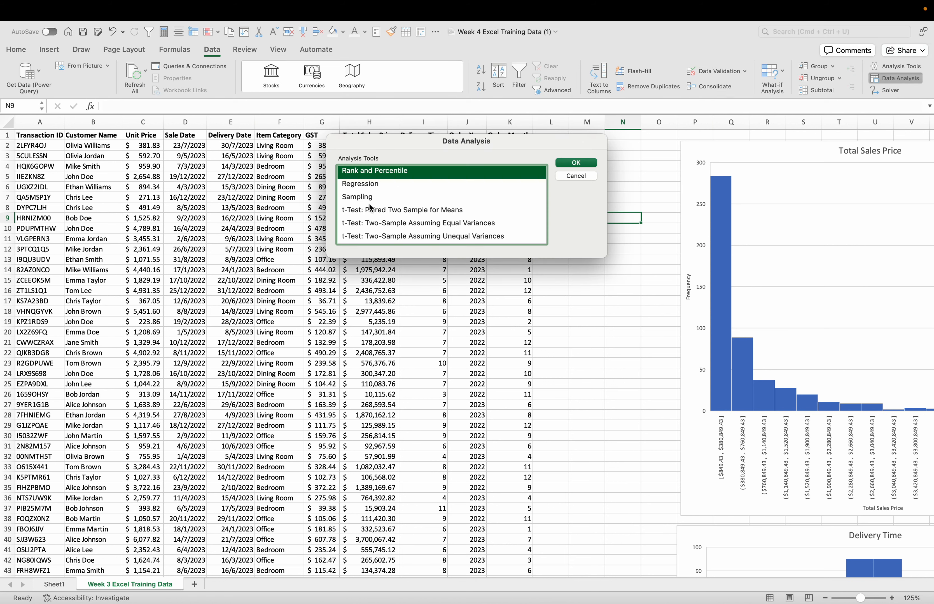
scroll(370, 208, down, 2)
scroll(370, 207, up, 10)
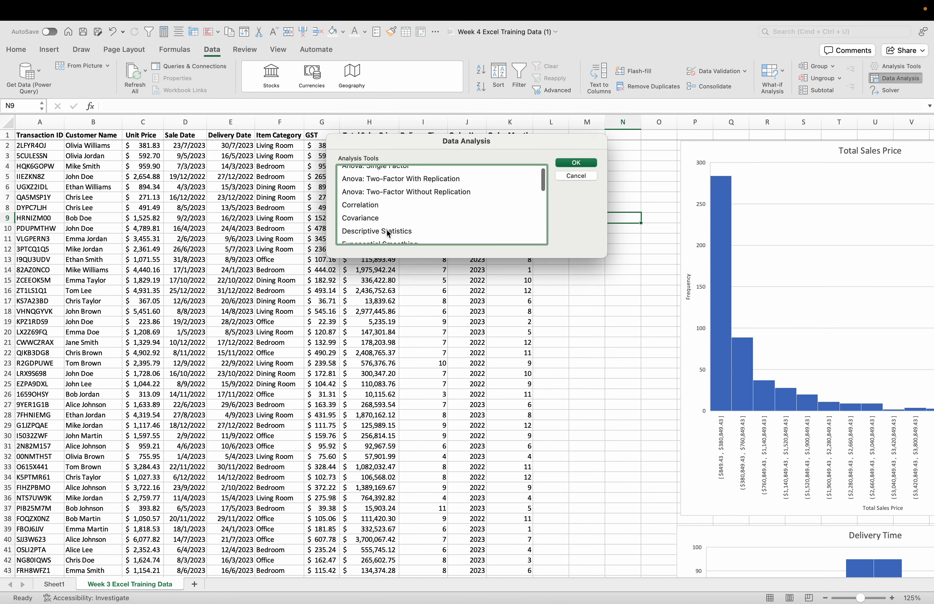
click(389, 233)
click(569, 162)
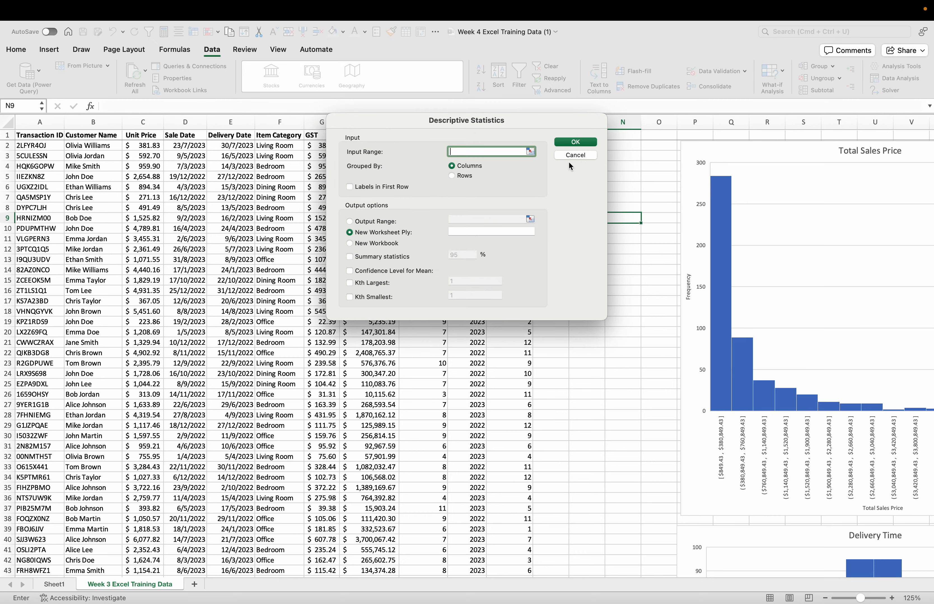
drag(530, 134, 238, 170)
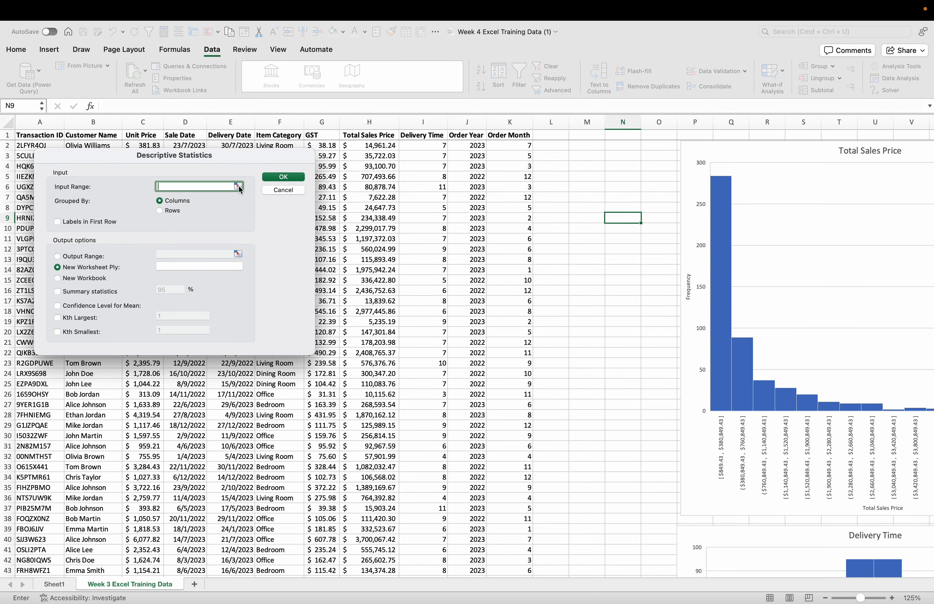
click(238, 187)
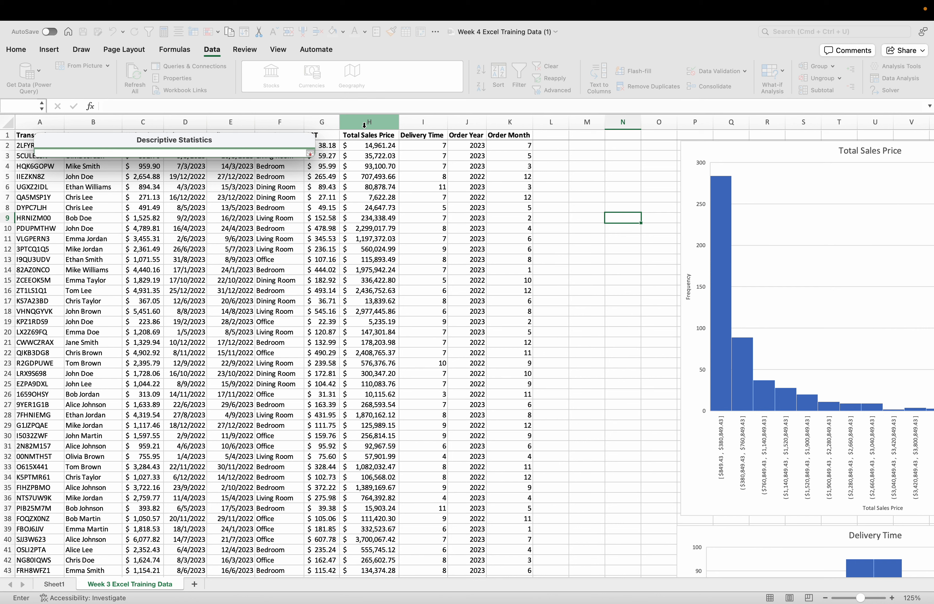
drag(361, 123, 430, 126)
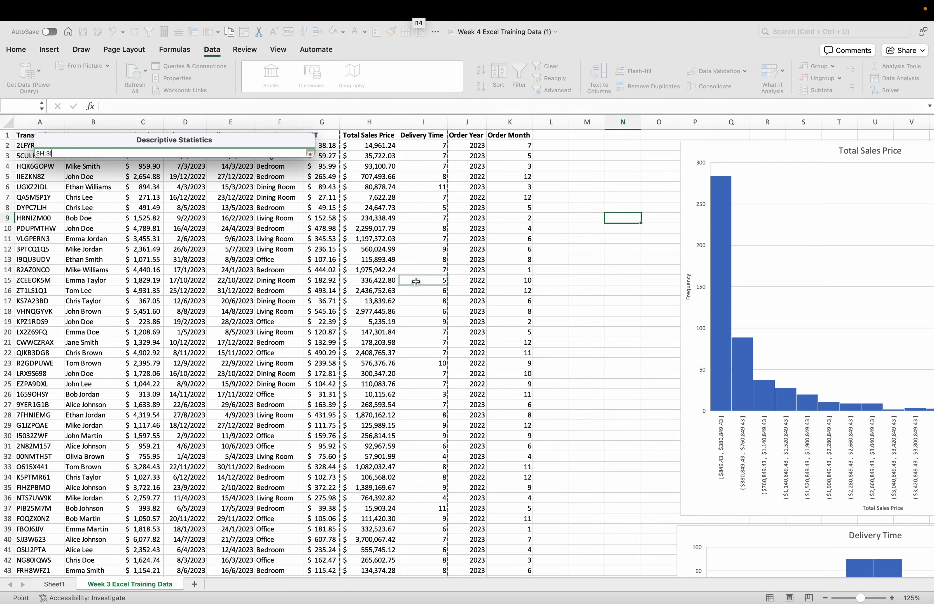
scroll(429, 279, down, 20)
scroll(415, 281, down, 20)
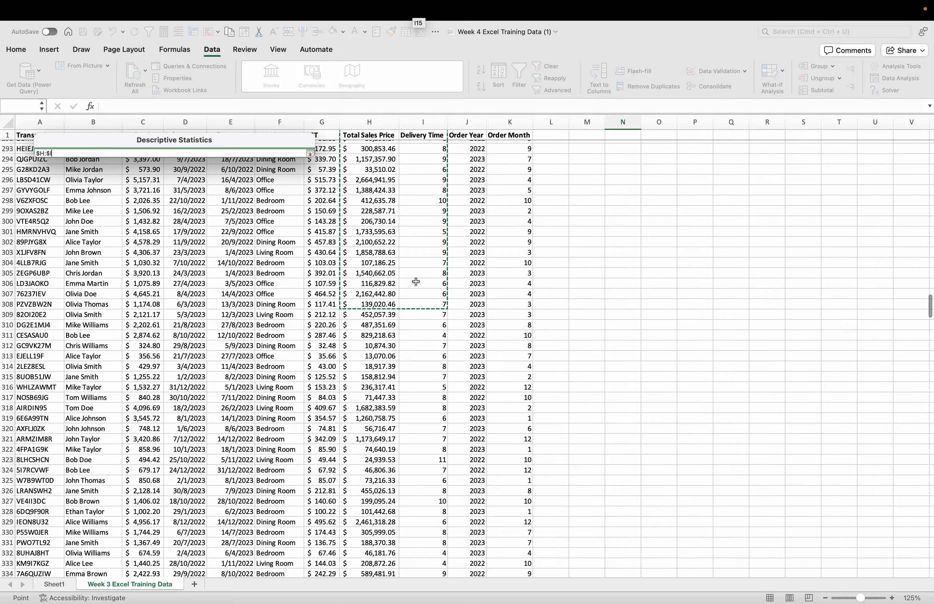
scroll(415, 281, up, 15)
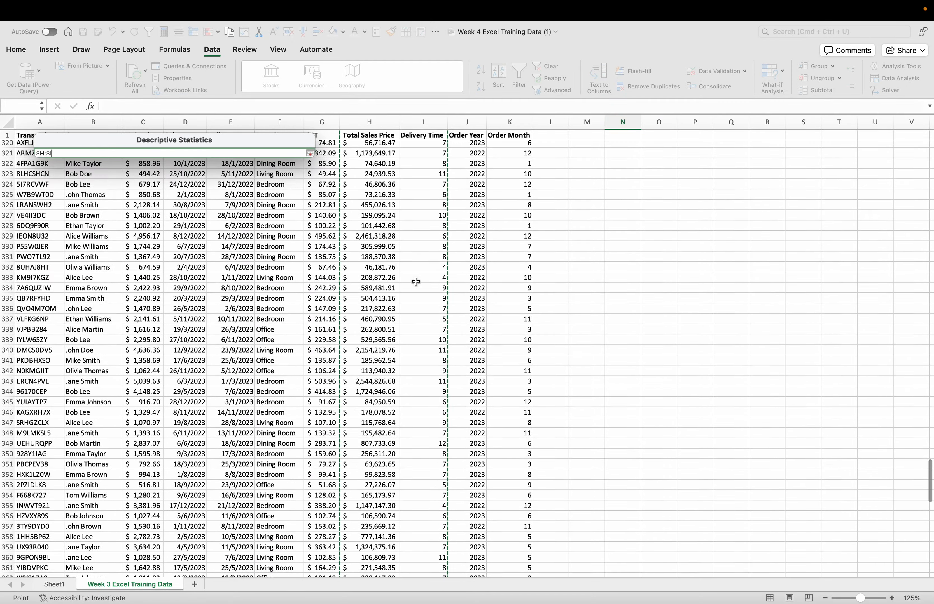
scroll(415, 282, down, 20)
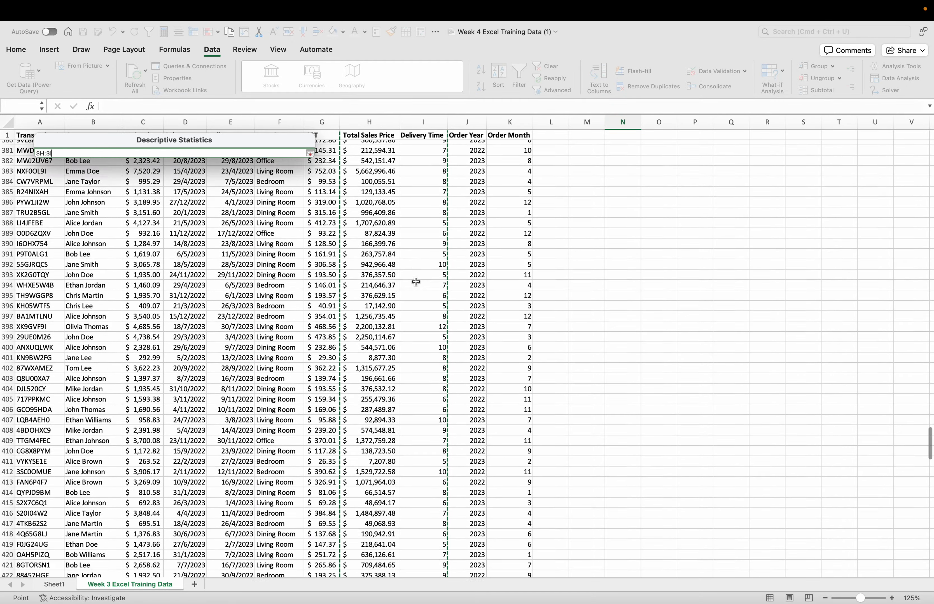
scroll(416, 282, up, 12)
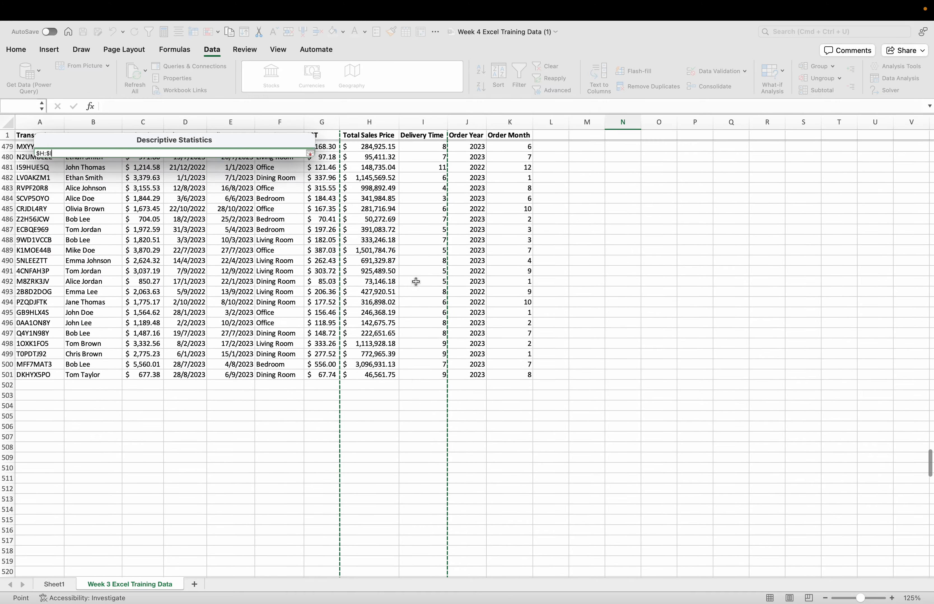
click(367, 387)
scroll(434, 246, up, 20)
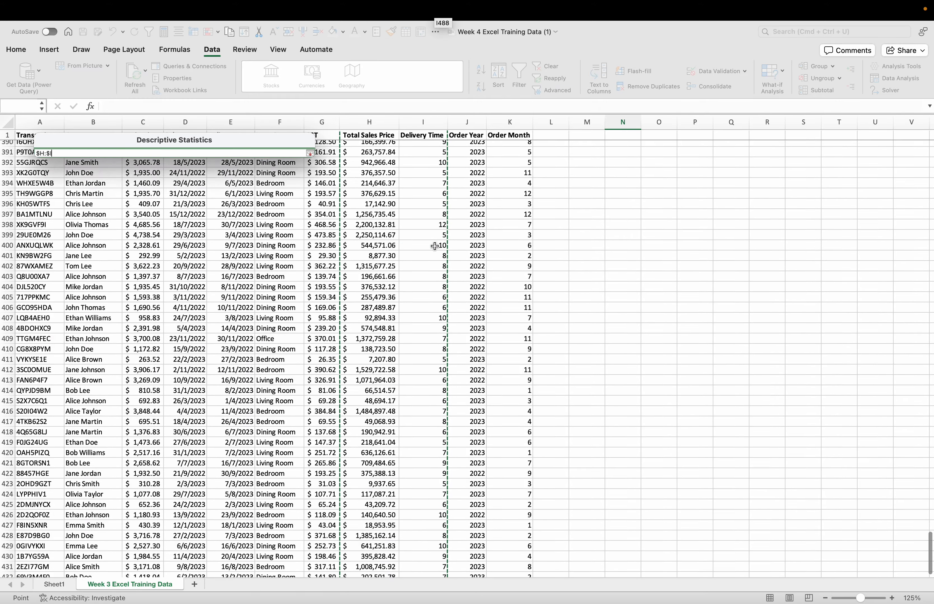
scroll(434, 246, up, 15)
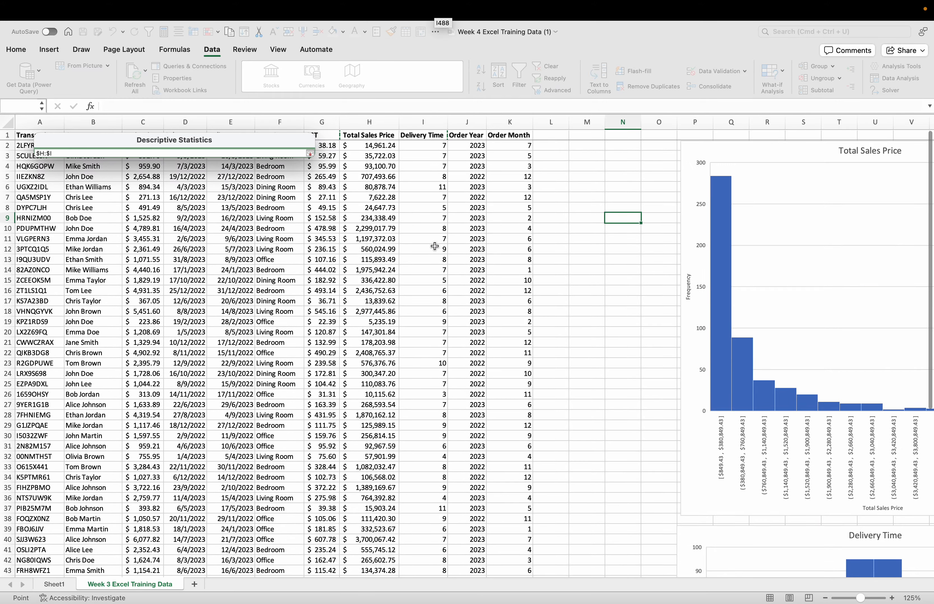
click(322, 187)
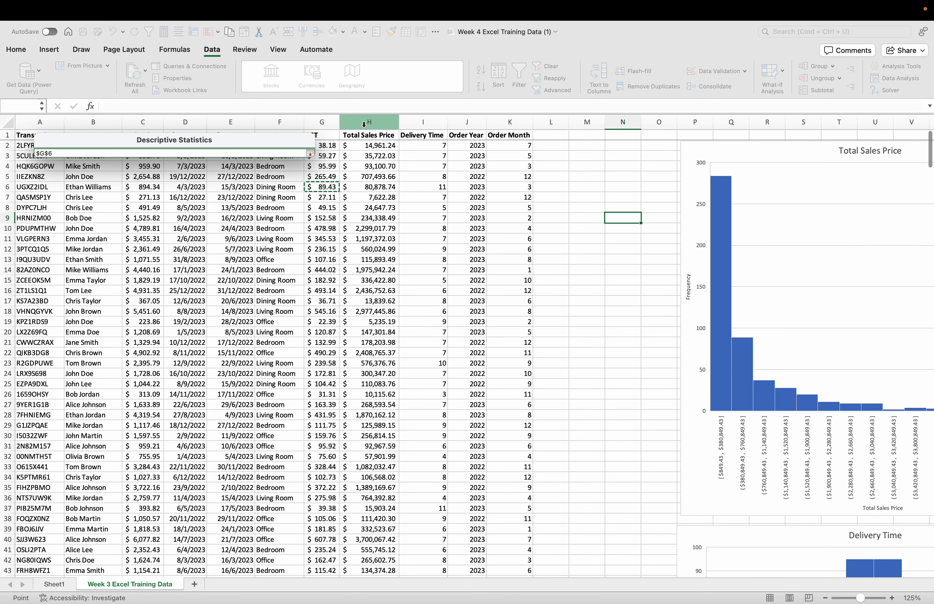
Step: Set the Descriptive Statistics input range to the Total Sales Price and Delivery Time columns, $H:$I
drag(361, 124, 422, 127)
scroll(420, 283, down, 20)
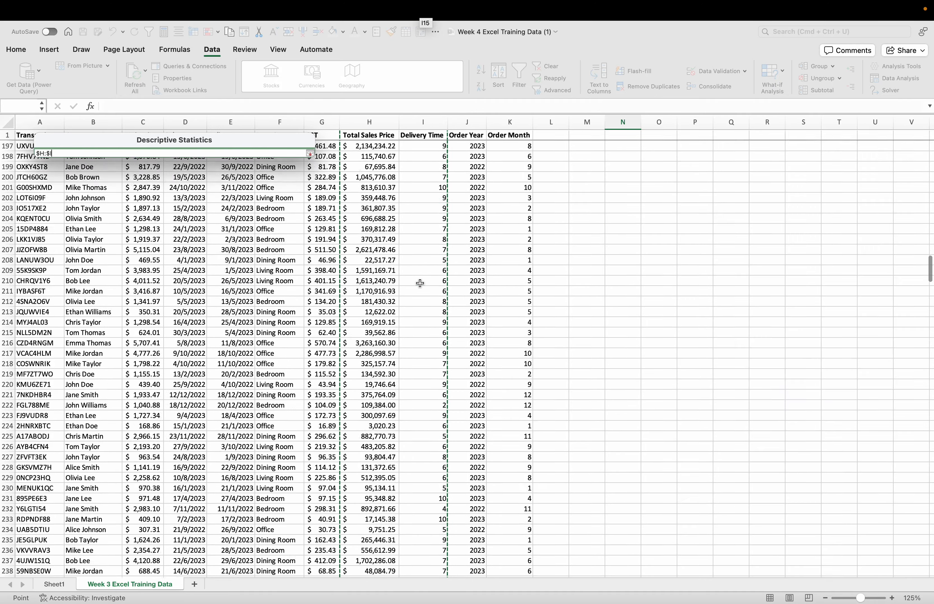
scroll(420, 284, down, 8)
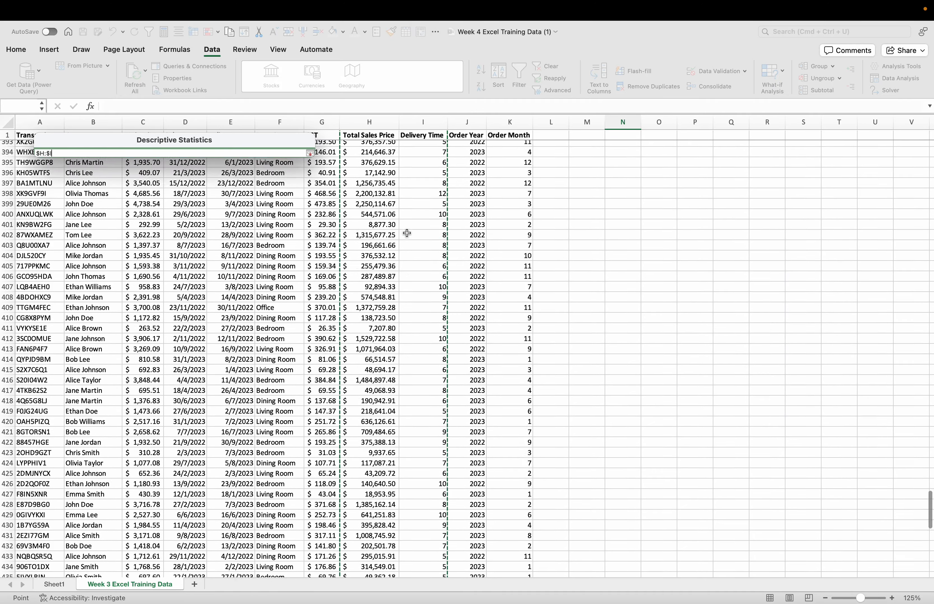
scroll(406, 233, down, 10)
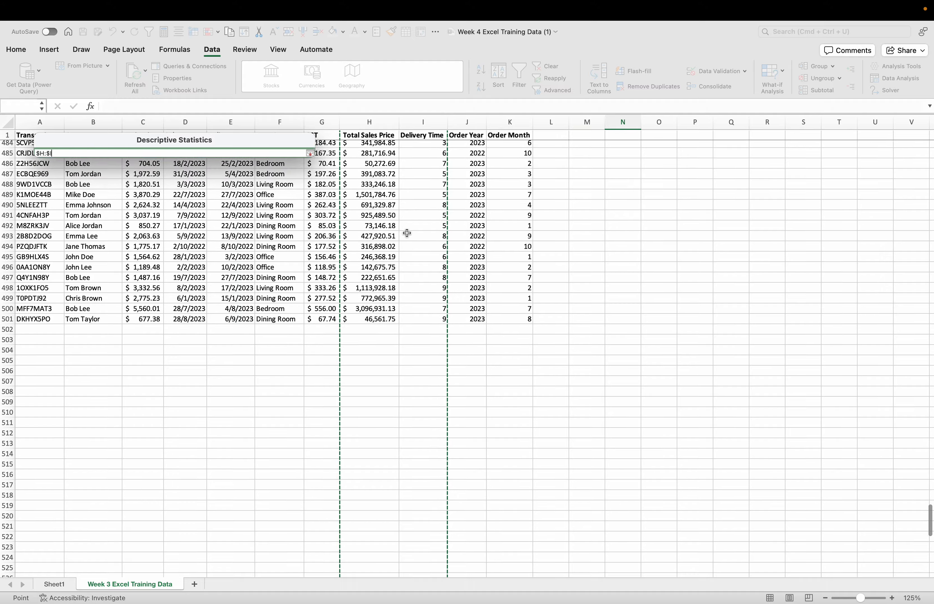
scroll(411, 390, up, 10)
scroll(411, 389, up, 20)
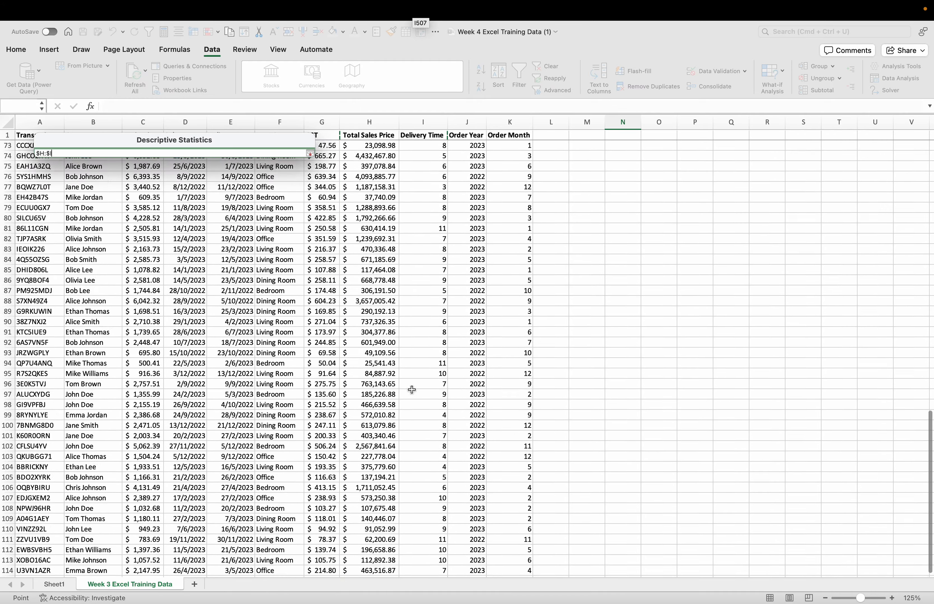
scroll(432, 353, right, 5)
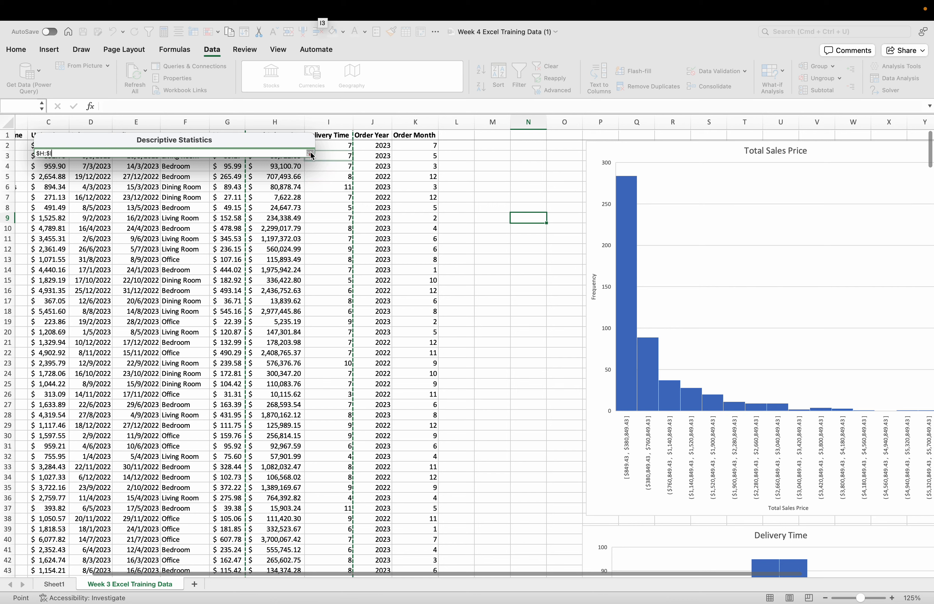
click(310, 153)
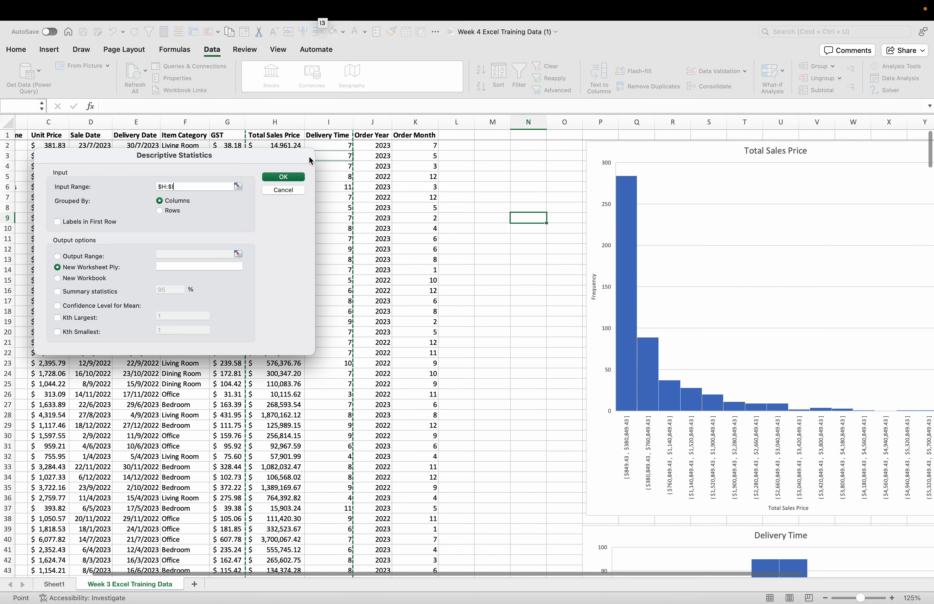
Step: Generate the descriptive statistics with labels in the first row, summary statistics included and the output range set to $P$74:$Q$74
click(83, 223)
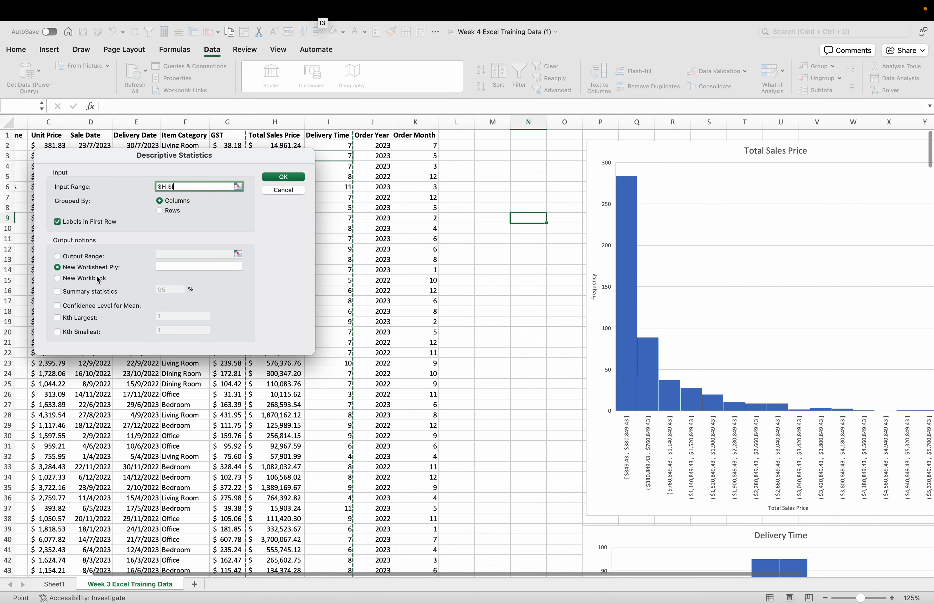
click(58, 256)
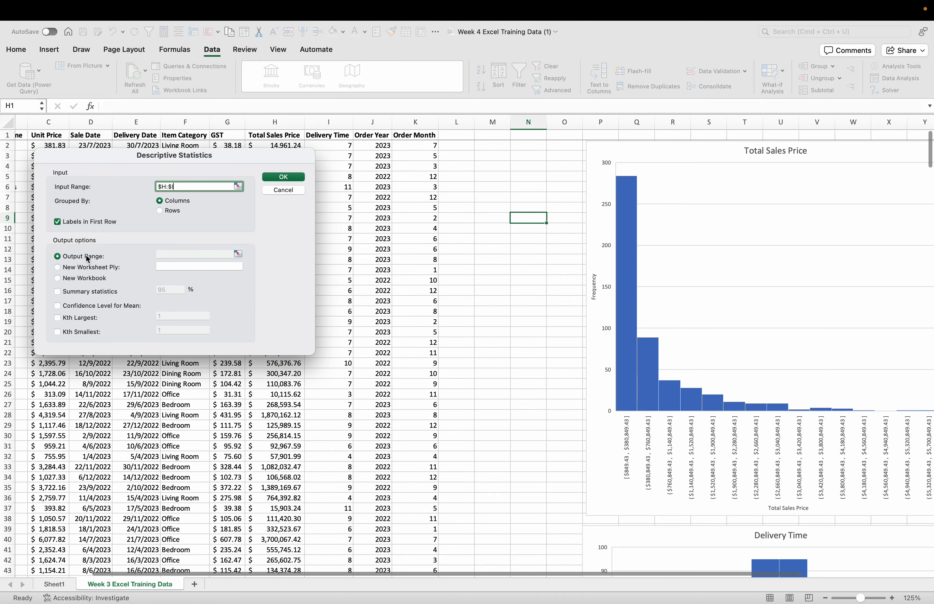
scroll(545, 456, down, 8)
scroll(545, 455, down, 9)
scroll(545, 455, right, 2)
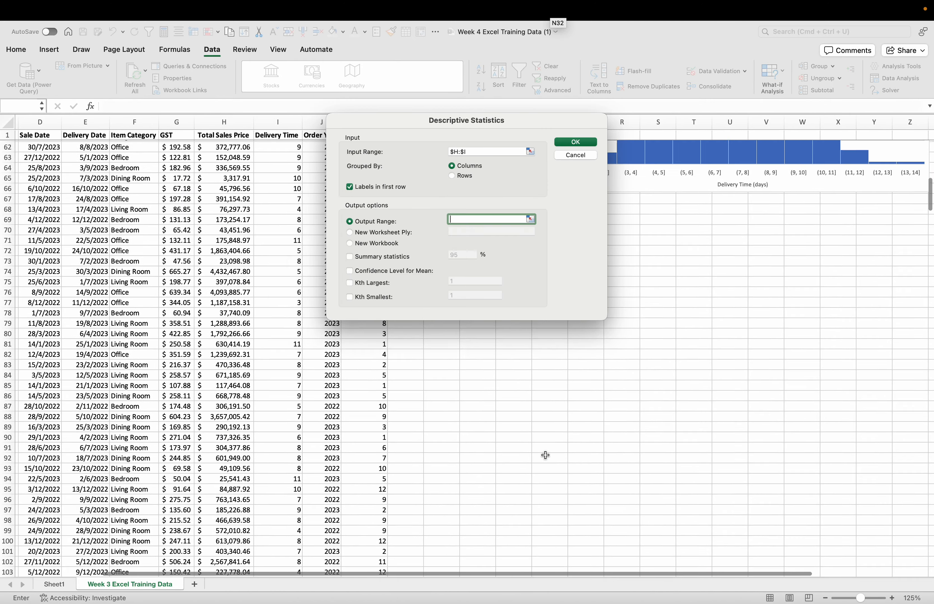
drag(540, 355, 577, 355)
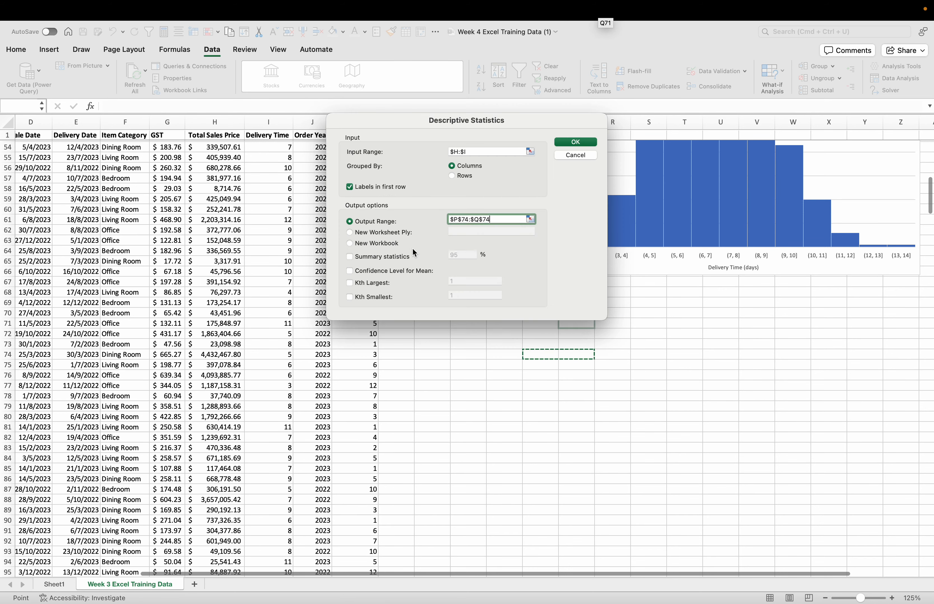
click(584, 146)
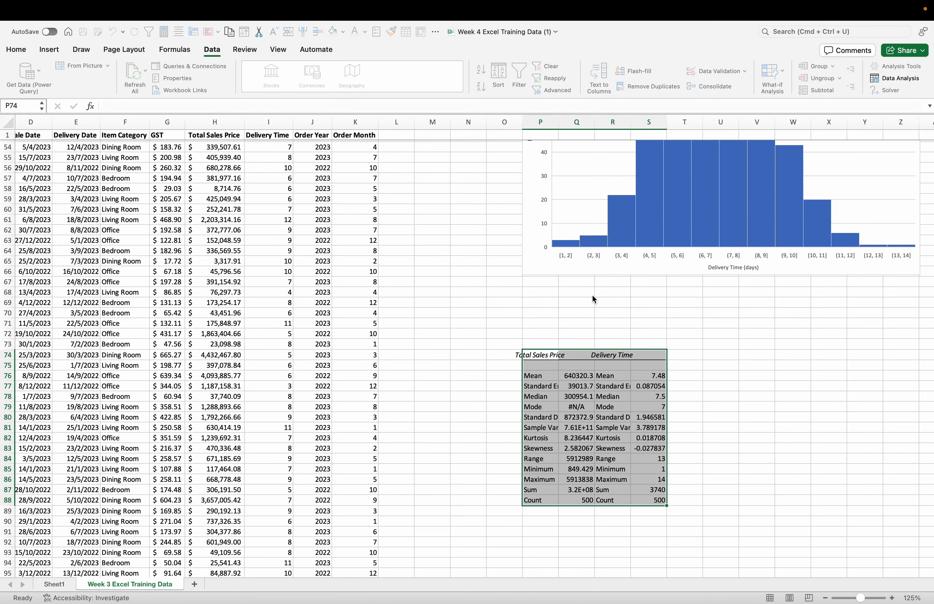
Step: Auto-fit the widths of columns P and R to the Total Sales Price and Delivery Time statistic labels
click(607, 358)
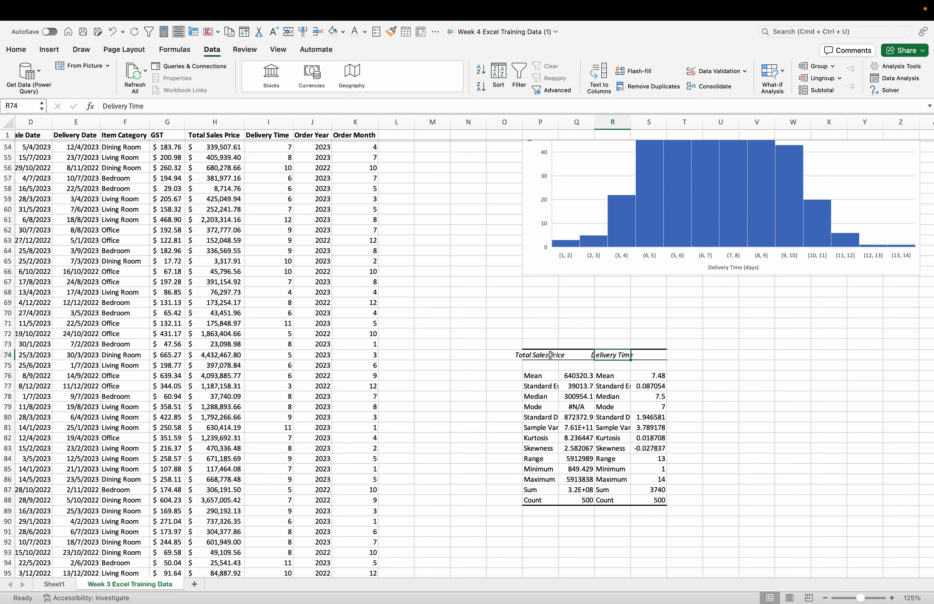
click(550, 355)
double_click(558, 121)
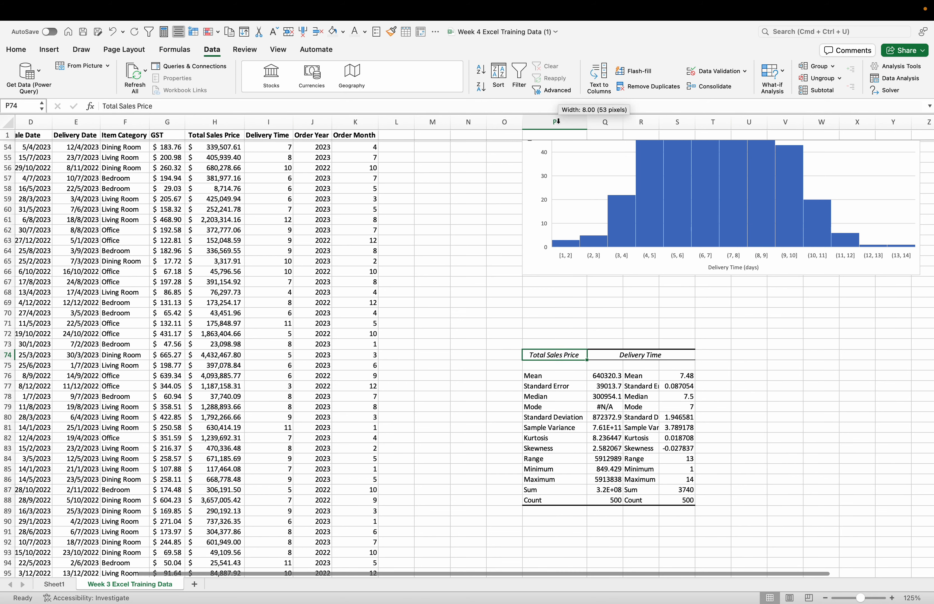
click(644, 357)
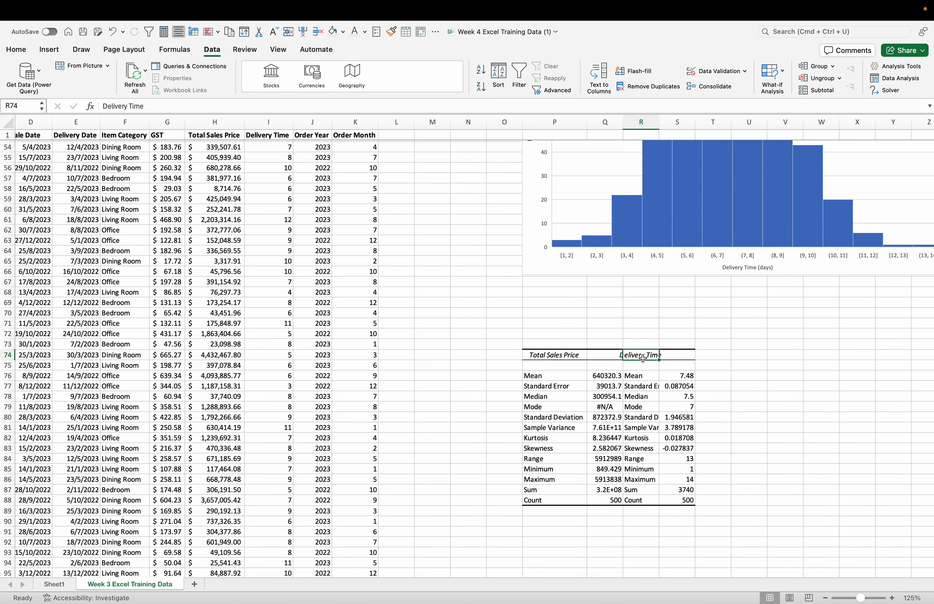
double_click(659, 120)
click(748, 389)
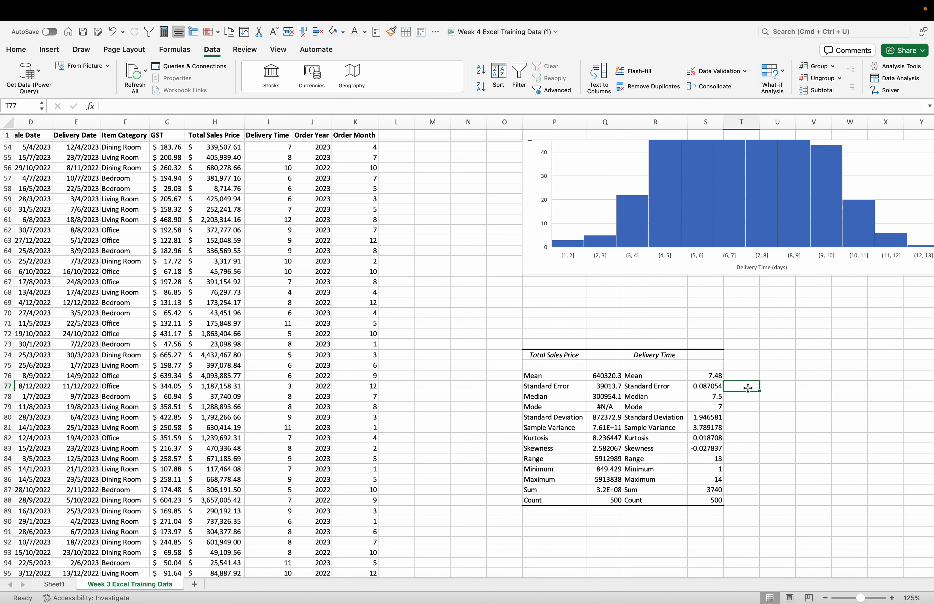
Step: Examine the mode in the Total Sales Price statistics against the values in the Total Sales Price column
scroll(782, 468, left, 3)
scroll(782, 468, up, 1)
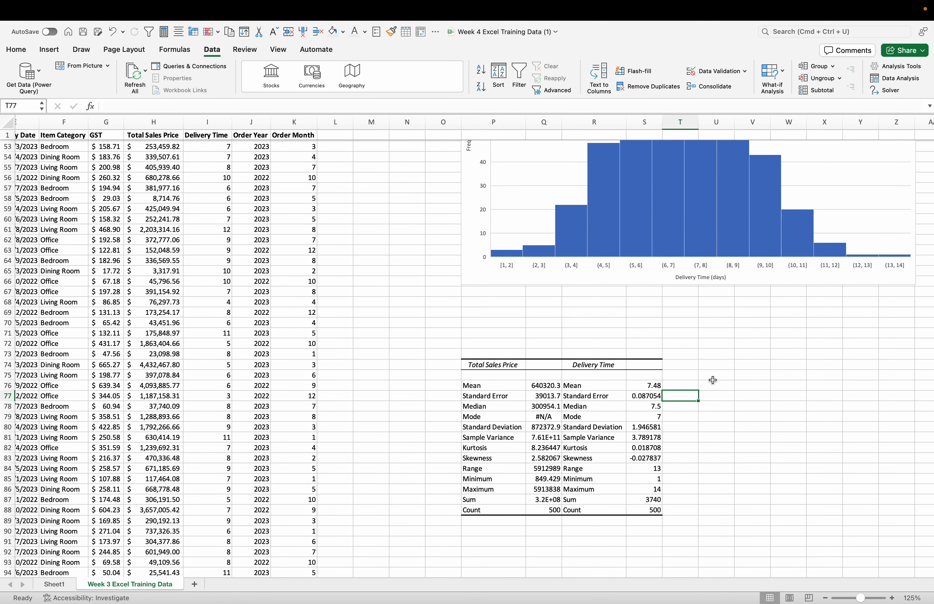
click(739, 413)
scroll(739, 413, down, 3)
scroll(739, 413, left, 1)
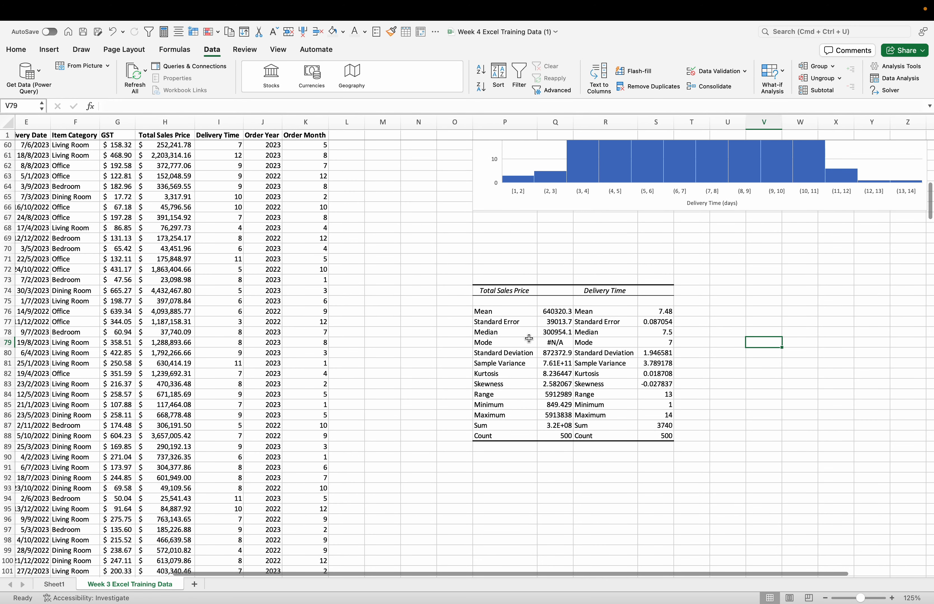
click(561, 343)
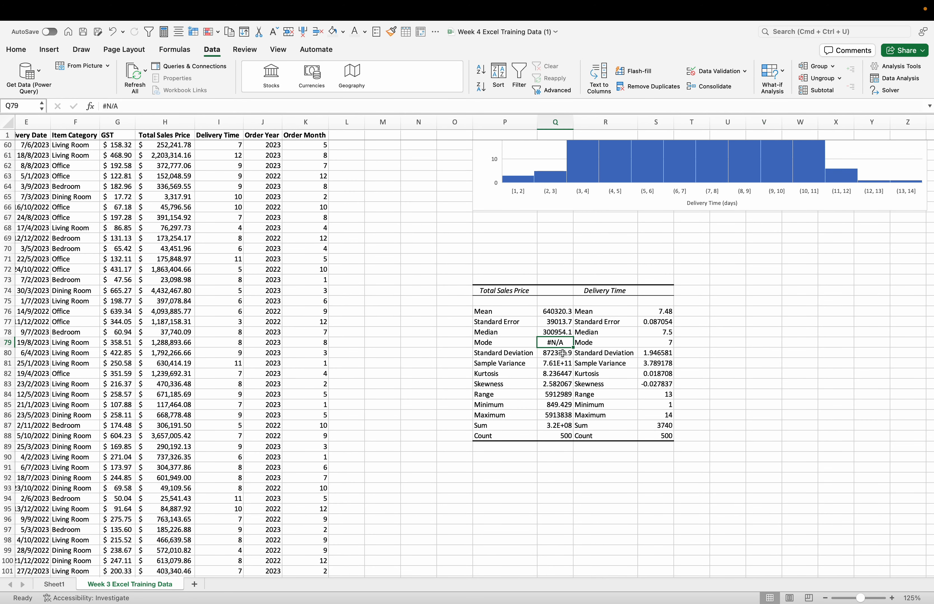
scroll(411, 333, left, 2)
scroll(410, 333, up, 1)
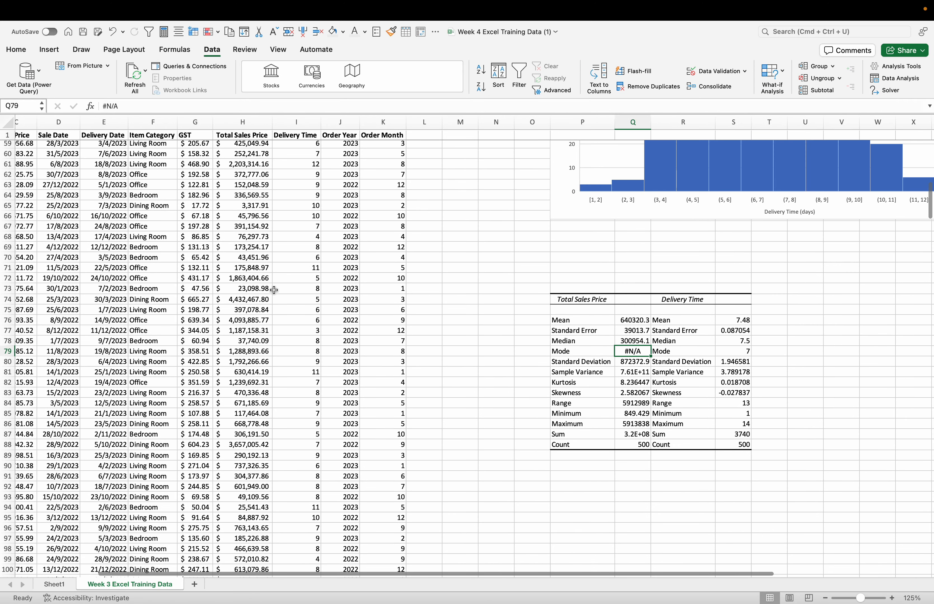
click(256, 223)
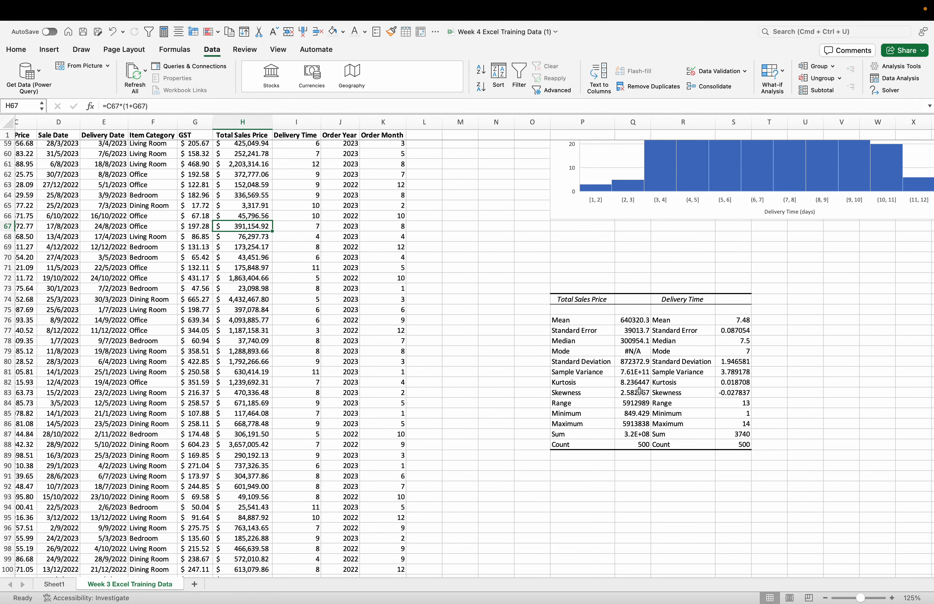
Step: Review the rest of the descriptive statistics table, including the counts for Total Sales Price and Delivery Time
scroll(639, 391, right, 2)
scroll(639, 391, up, 1)
scroll(639, 391, right, 2)
scroll(639, 391, down, 1)
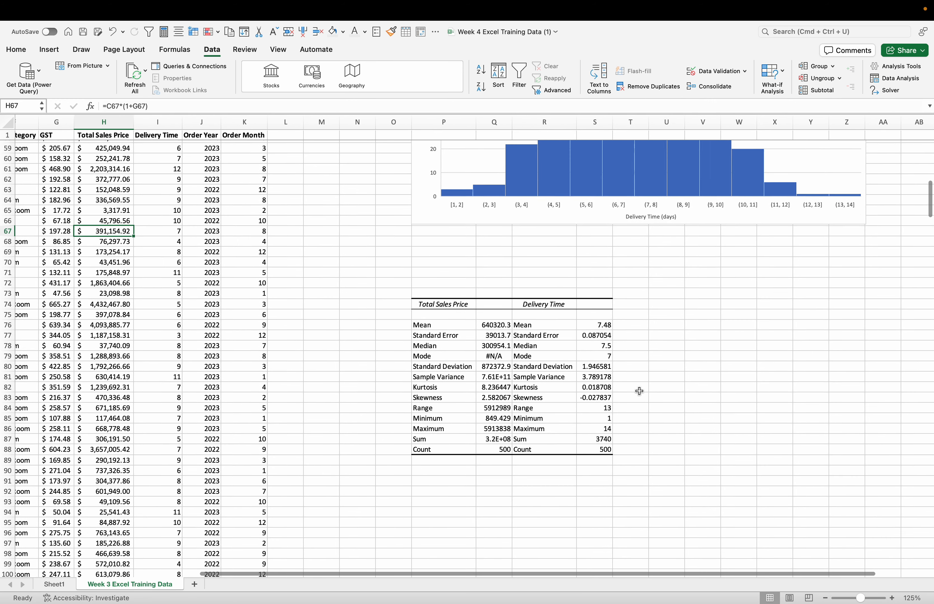
click(685, 335)
scroll(714, 357, right, 1)
scroll(731, 371, right, 1)
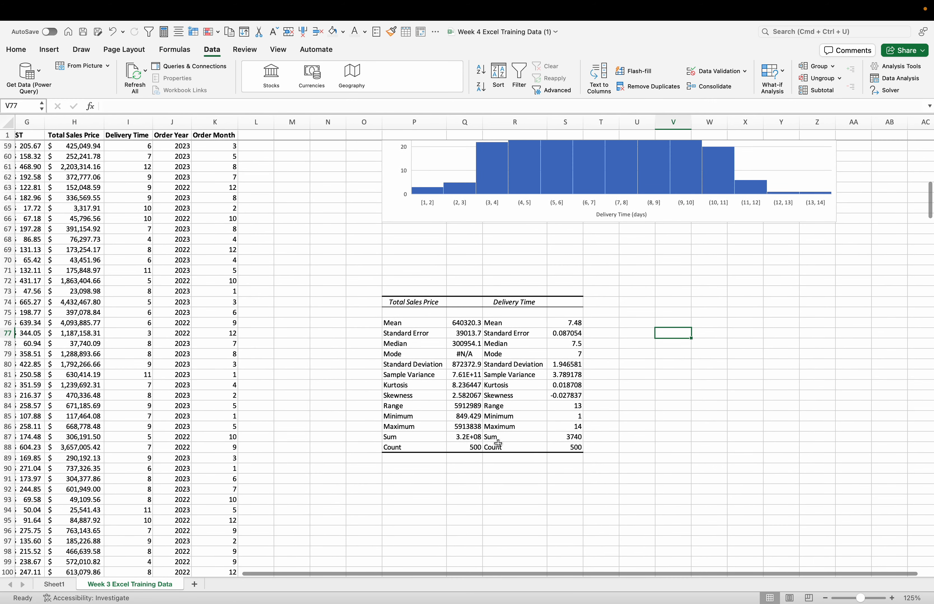
click(488, 450)
click(566, 447)
click(465, 447)
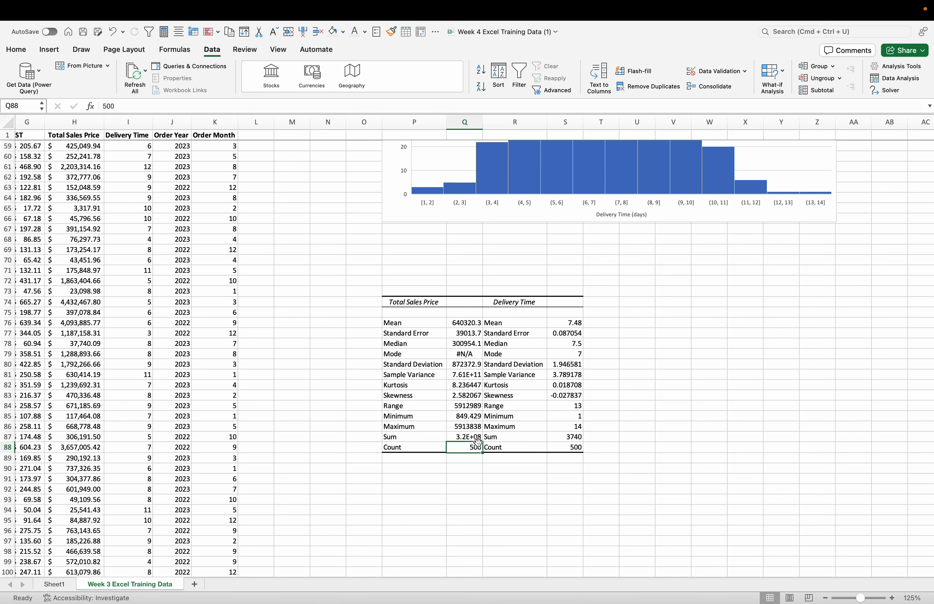
click(745, 390)
click(658, 350)
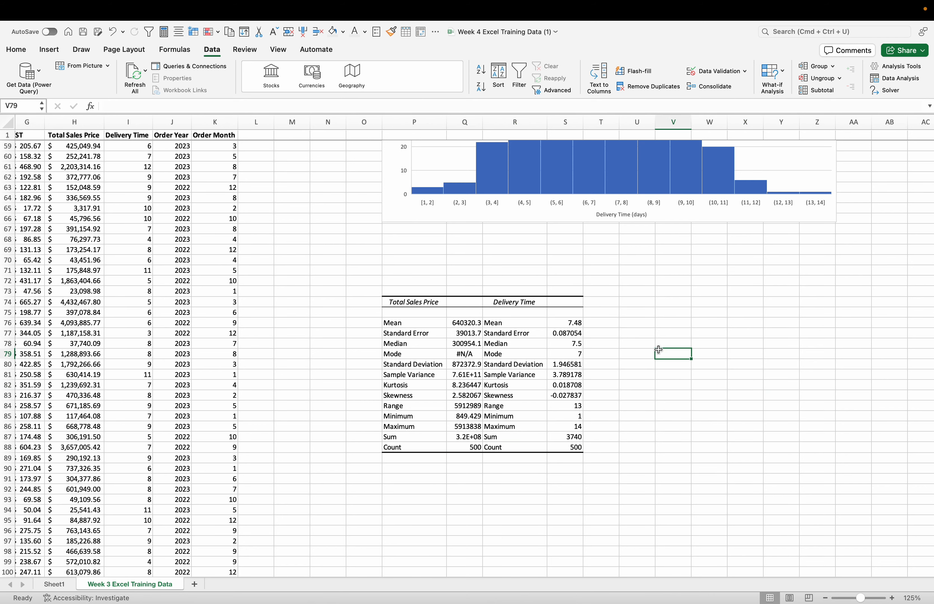
Step: Begin a NORM.DIST formula in cell U75 with 7 as its x value
double_click(526, 363)
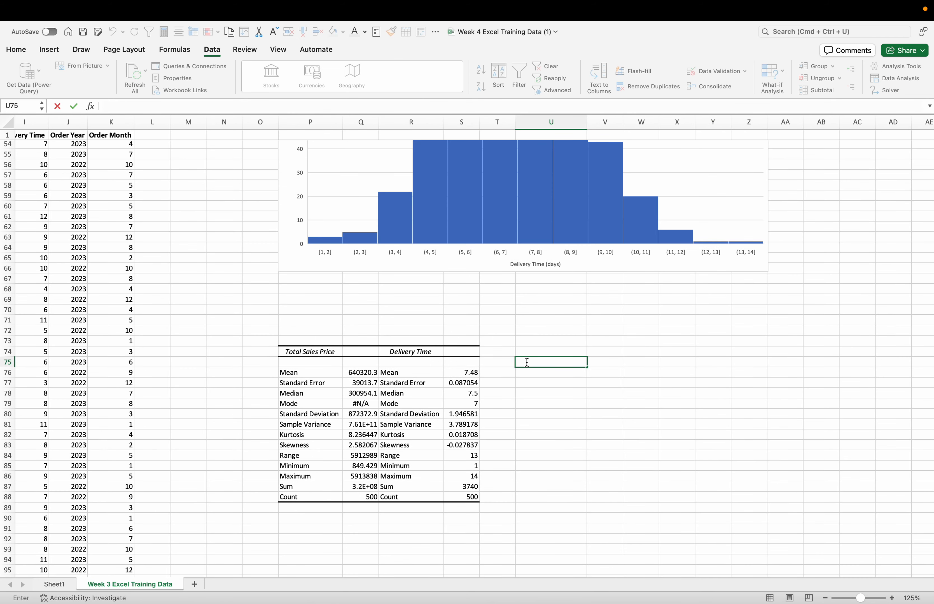
click(548, 387)
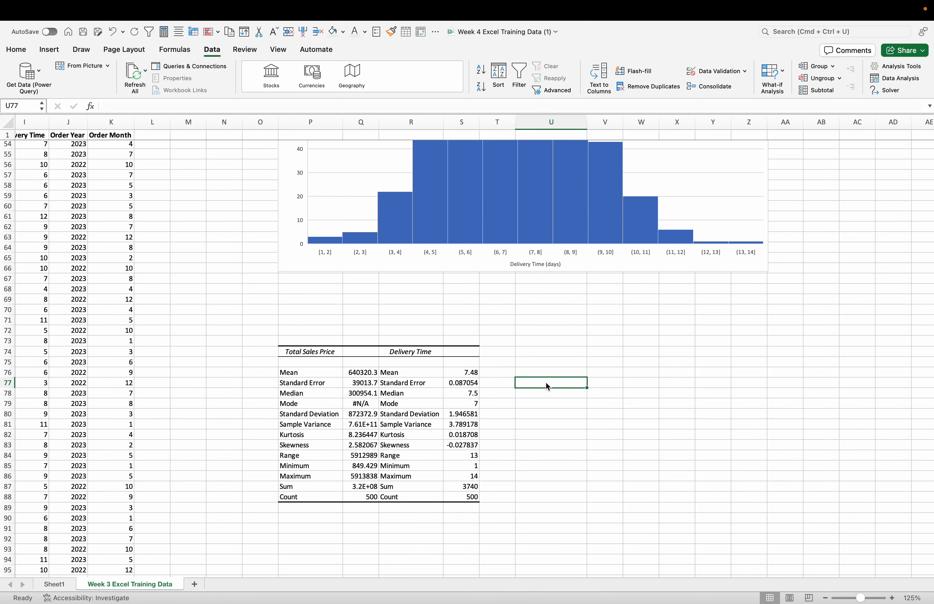
double_click(535, 365)
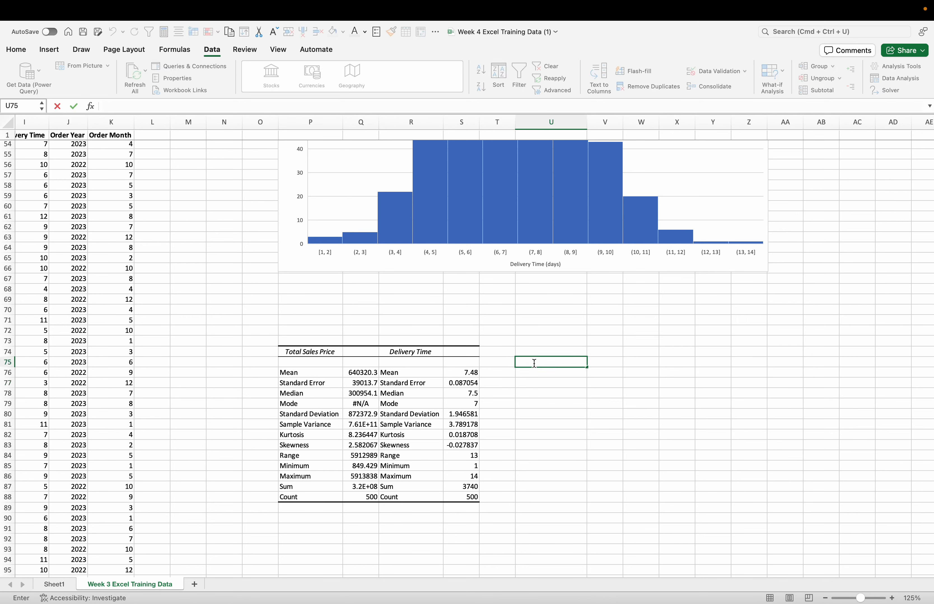
text(=)
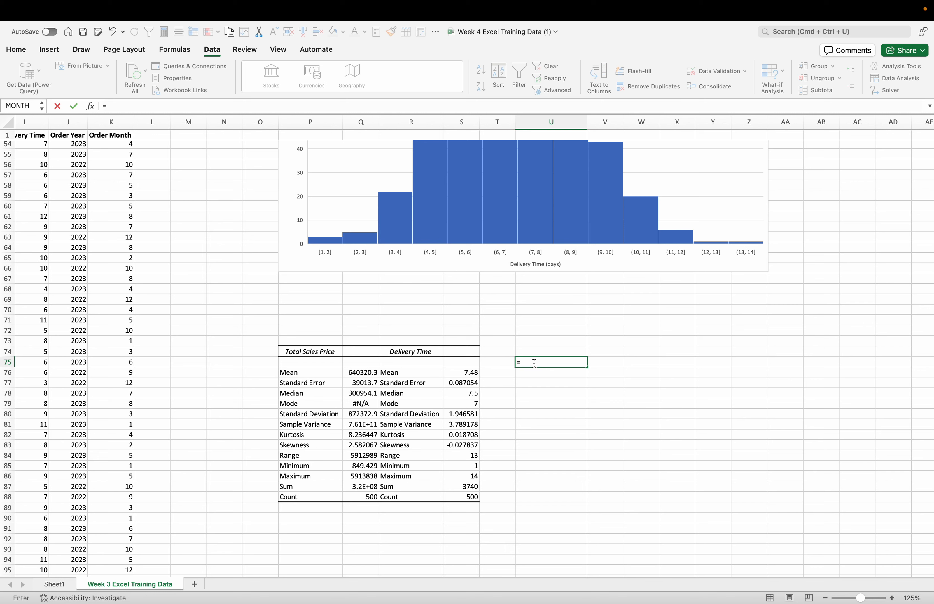
text(NORM)
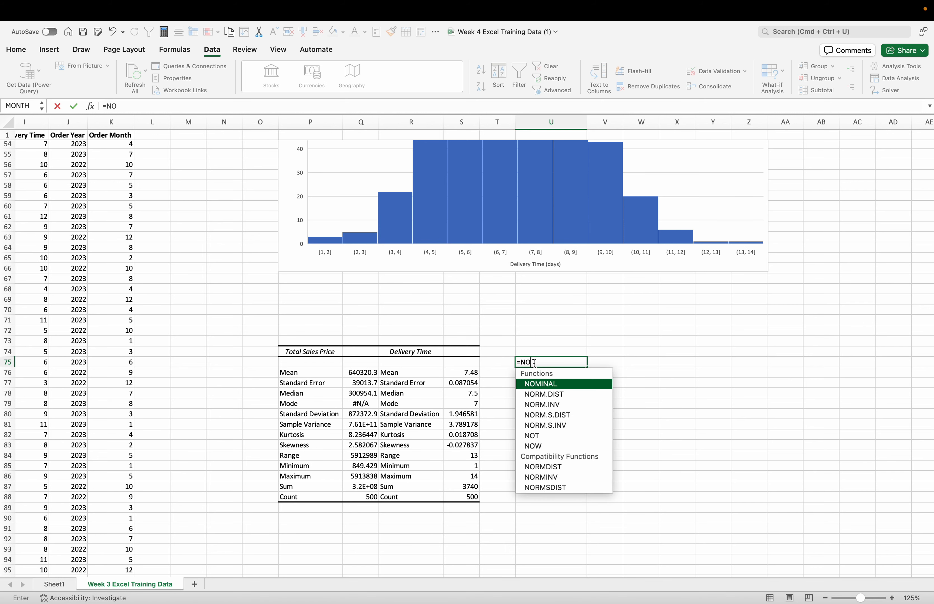
double_click(537, 385)
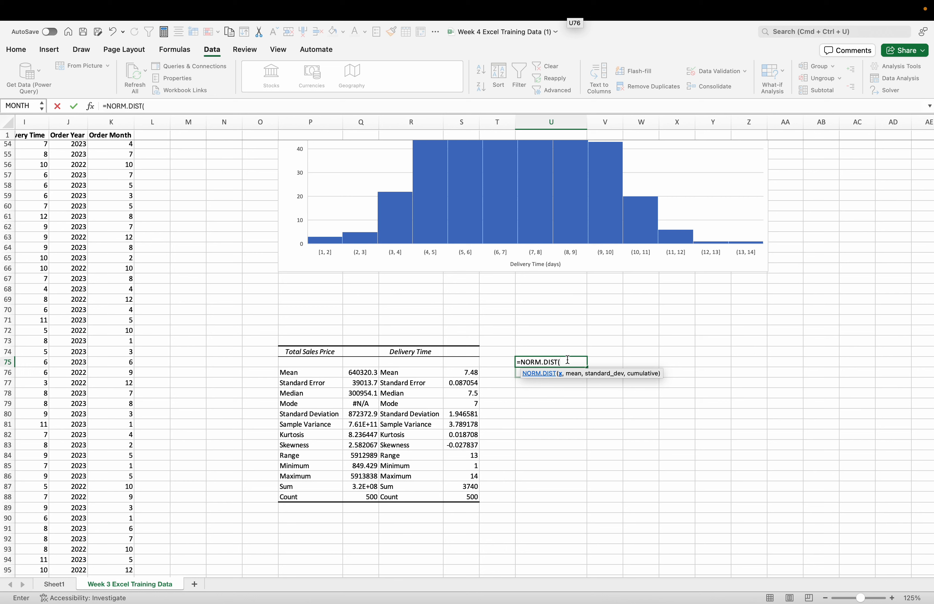
text(7,)
Step: Complete the NORM.DIST formula with the Delivery Time mean in S76, the standard deviation in S80 and TRUE for cumulative
click(471, 375)
text(,)
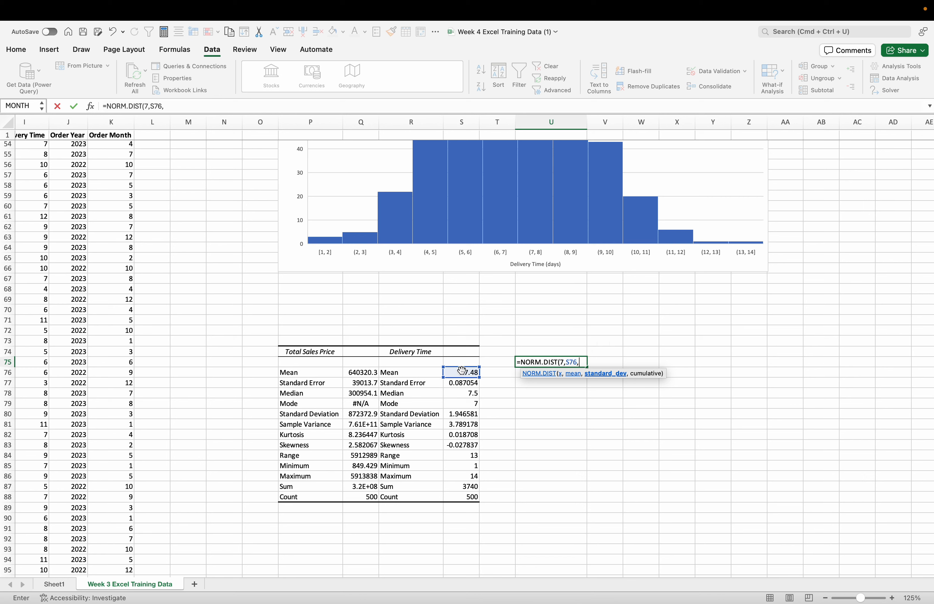
click(460, 415)
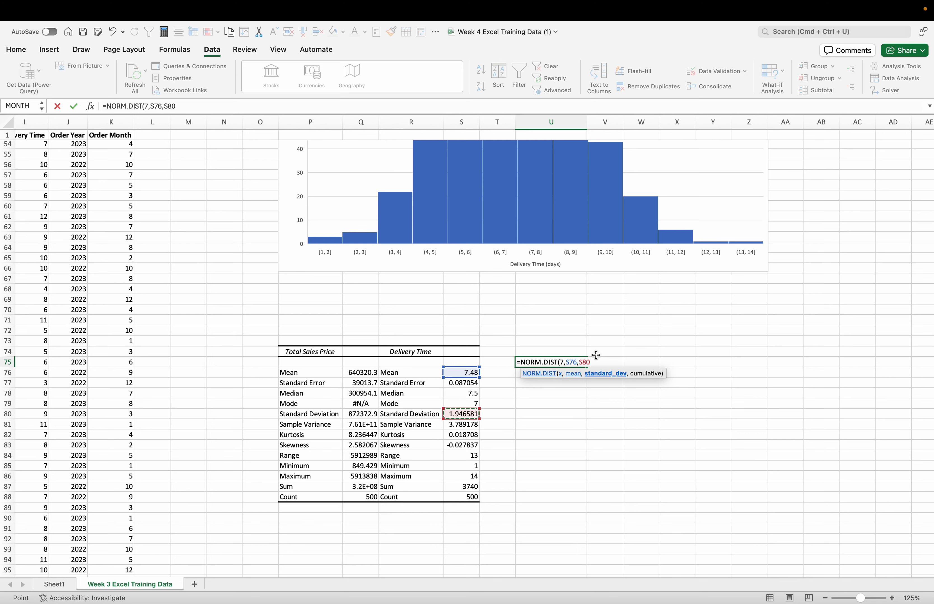
text(,)
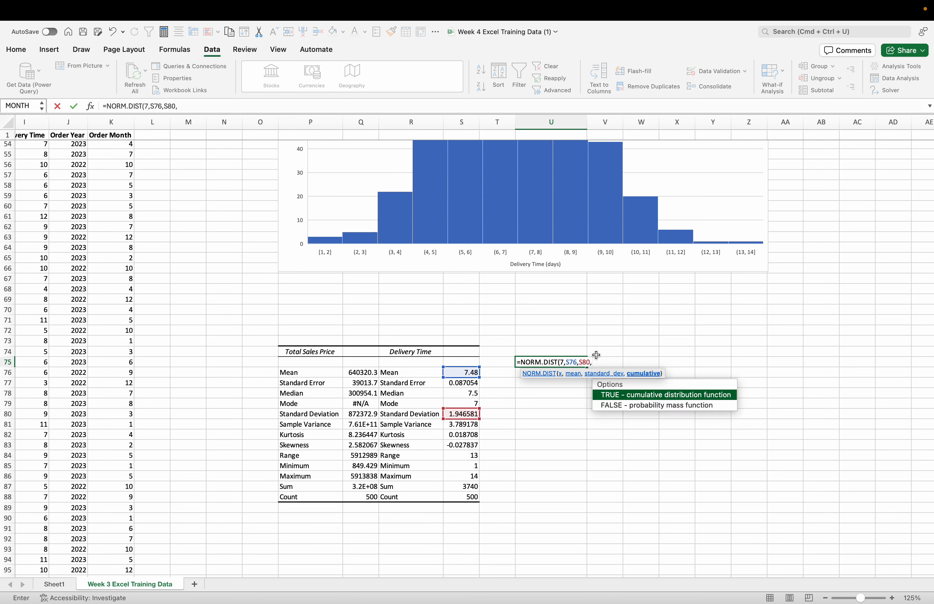
double_click(640, 395)
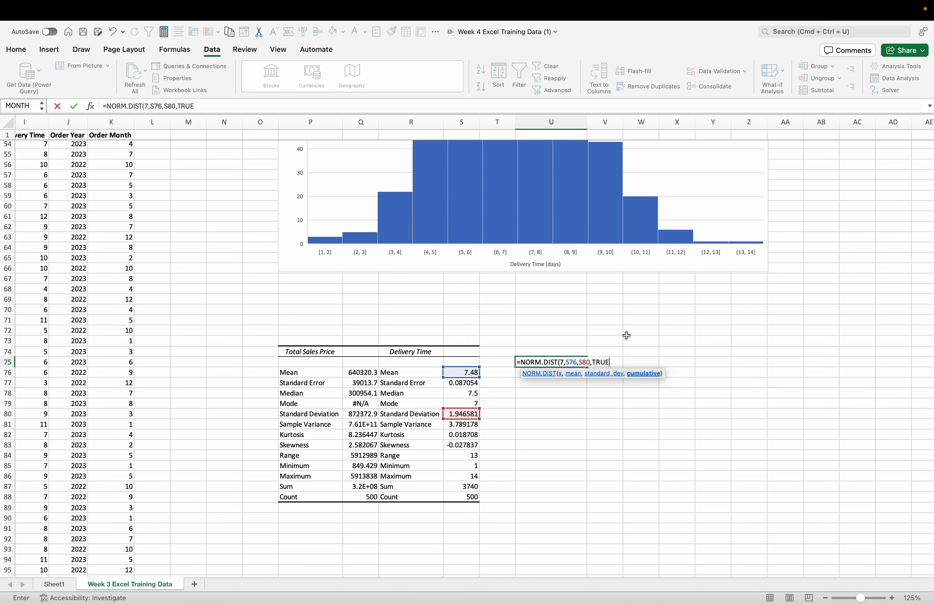
text())
key(Return)
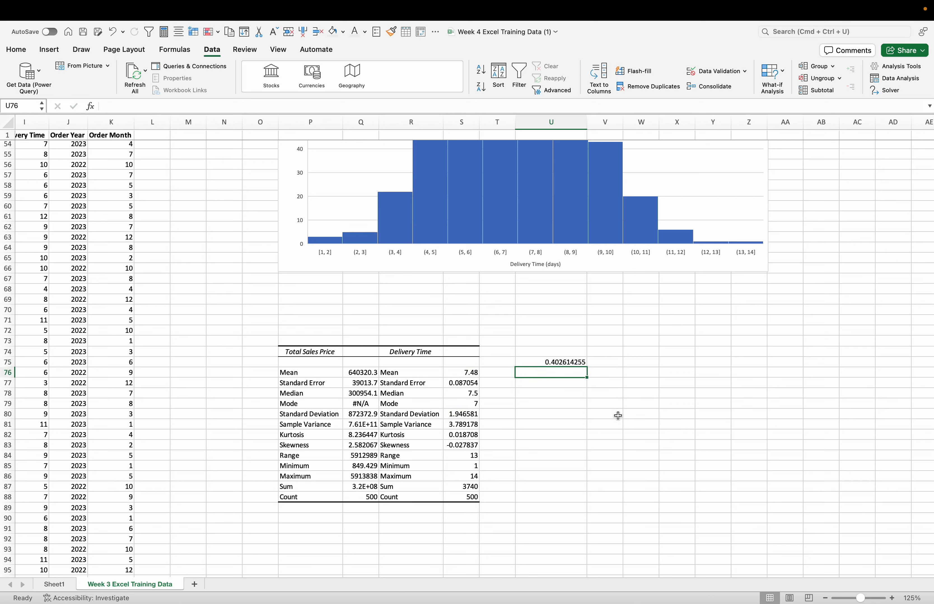
Step: Compare the NORM.DIST probability in U75 with the Delivery Time histogram and its descriptive statistics
click(615, 417)
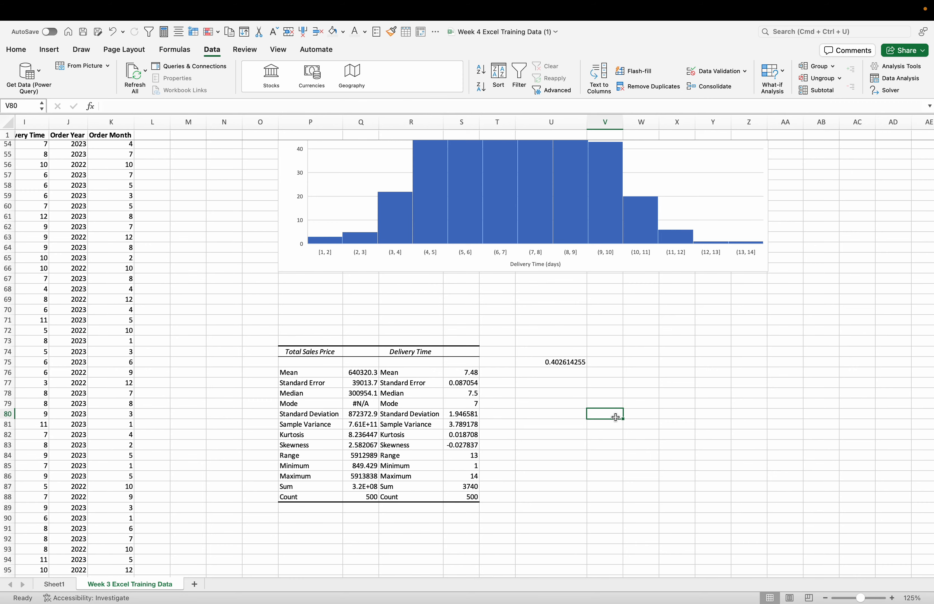
scroll(615, 417, up, 3)
click(577, 409)
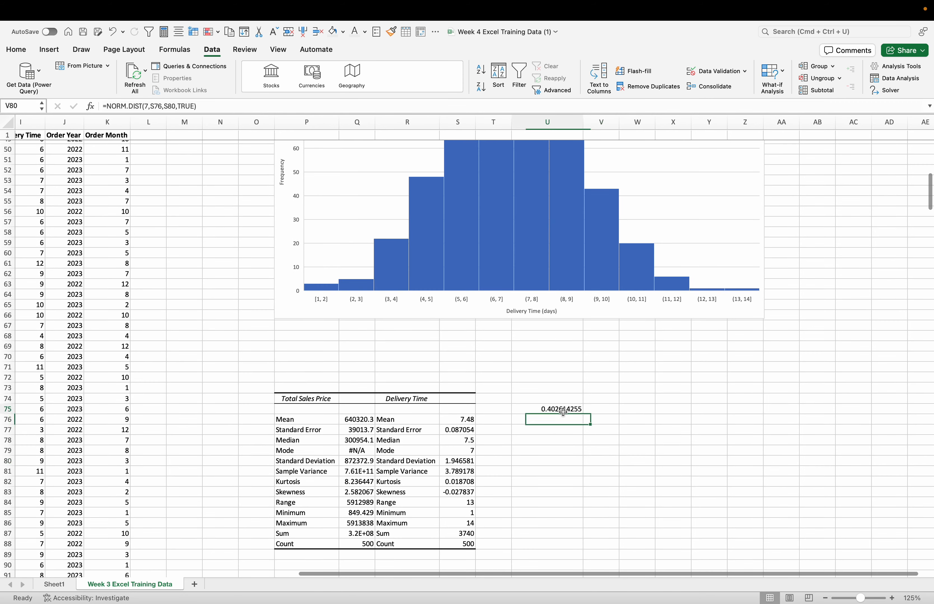
scroll(608, 403, up, 3)
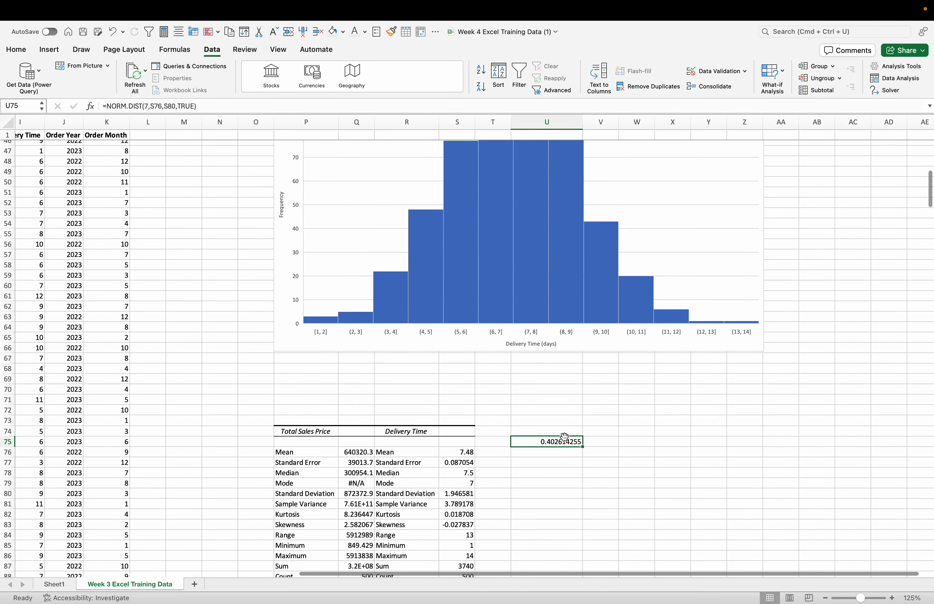
scroll(662, 422, up, 5)
scroll(663, 423, right, 2)
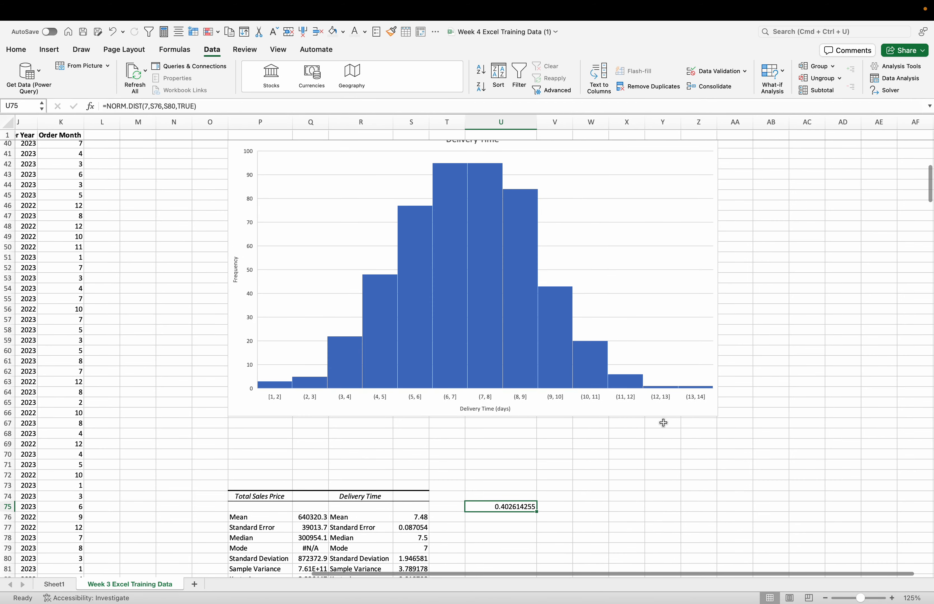
mouse_move(529, 322)
mouse_move(487, 314)
scroll(486, 321, up, 3)
scroll(487, 322, right, 1)
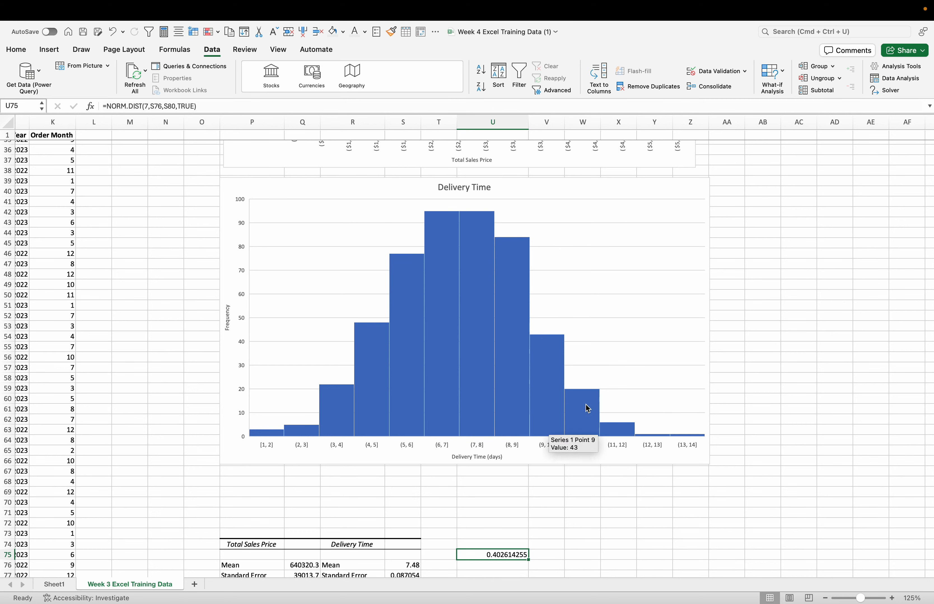
scroll(680, 527, down, 5)
scroll(679, 527, left, 1)
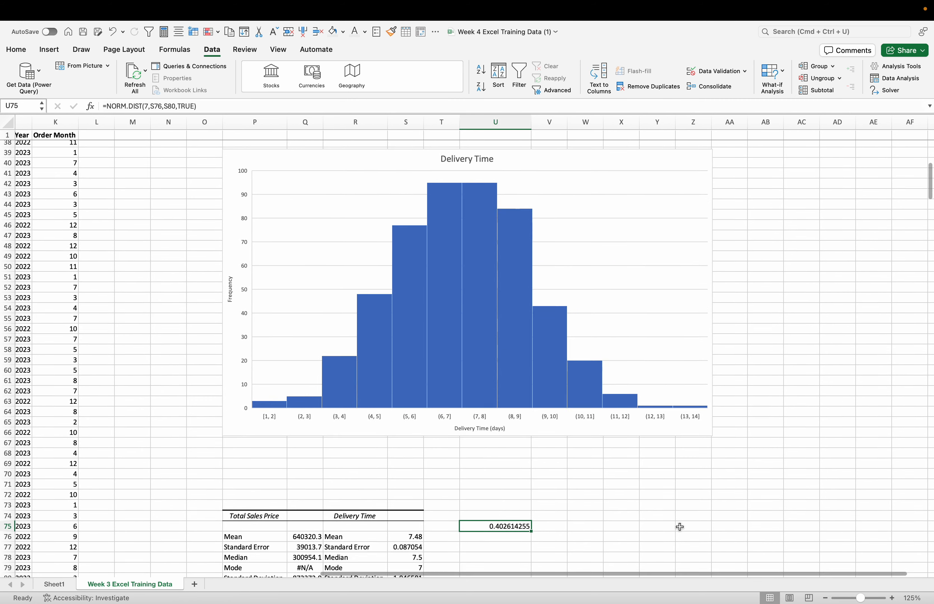
click(559, 434)
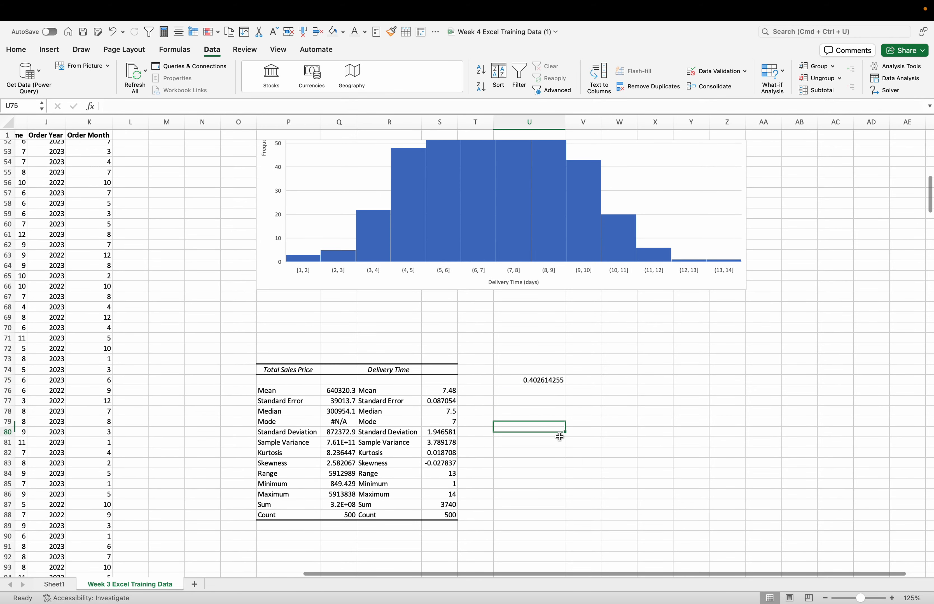
click(592, 419)
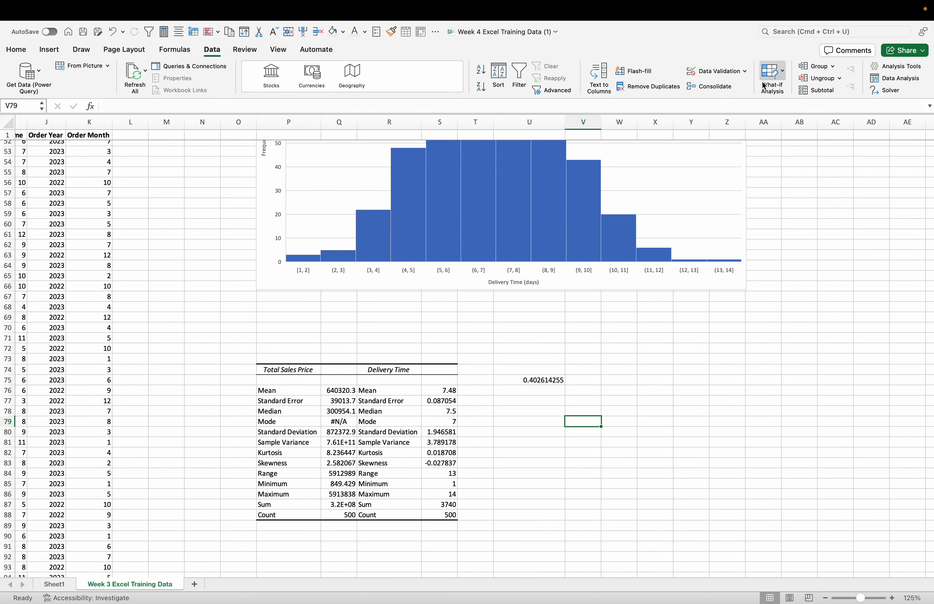